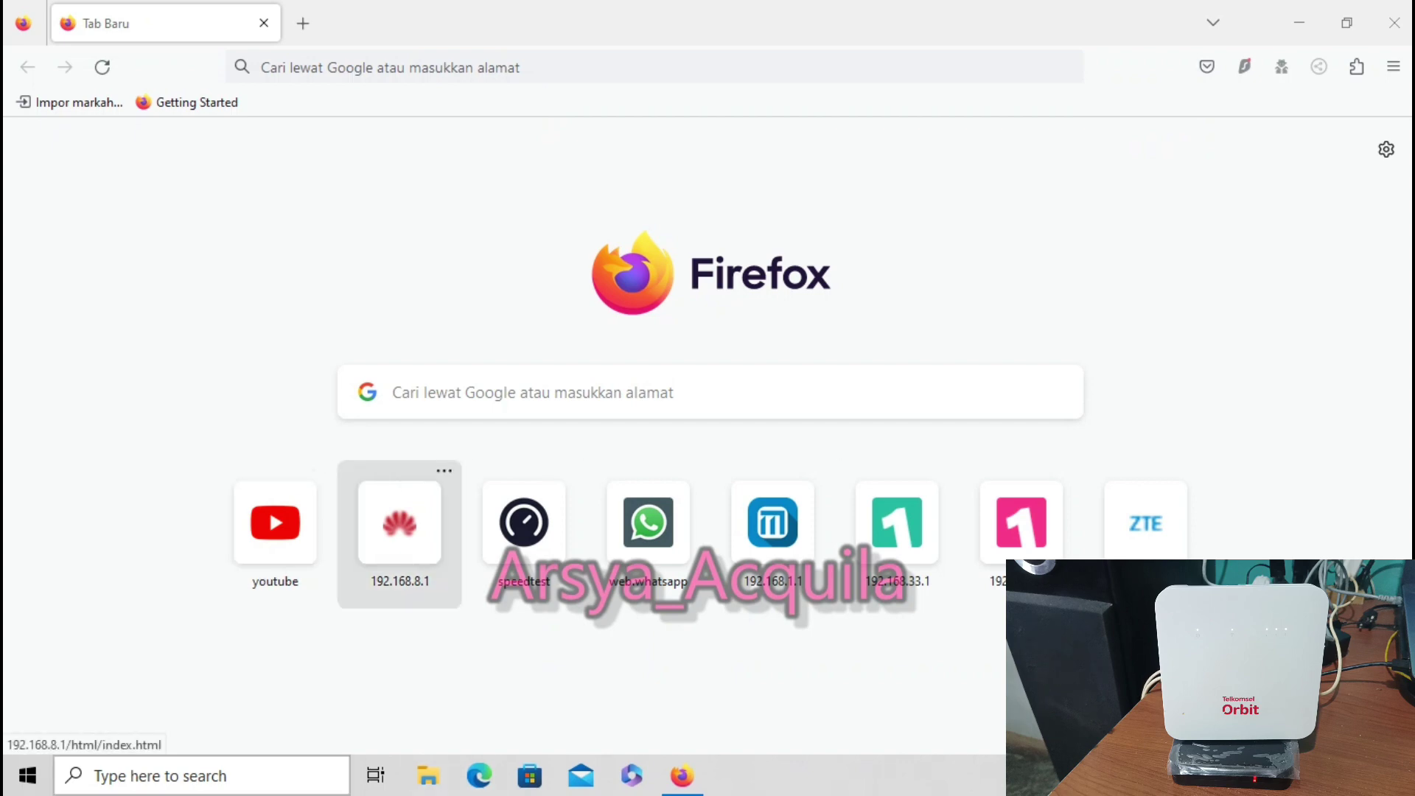
# Log in to the Huawei router at 192.168.8.1 with the admin password
pyautogui.click(399, 523)
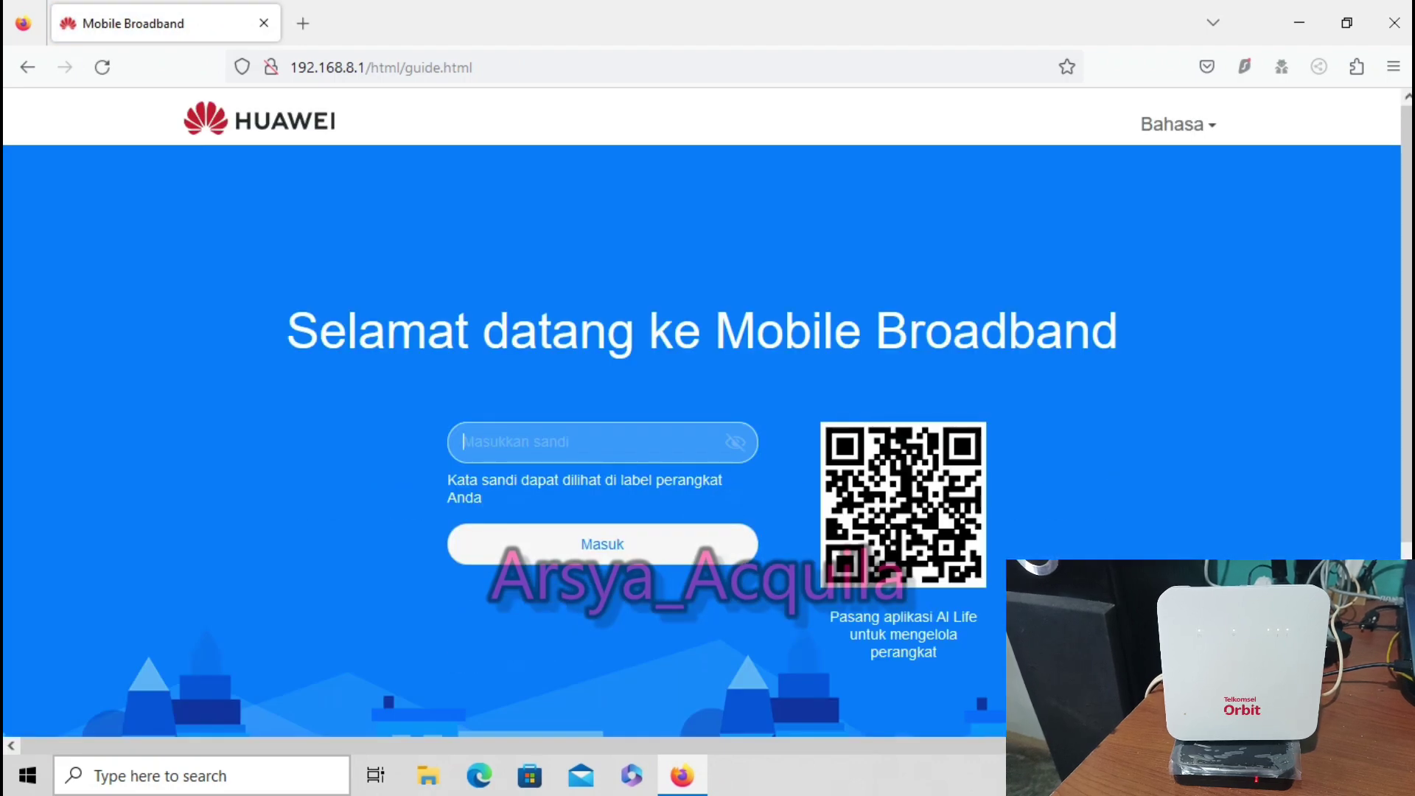
pyautogui.write('adm')
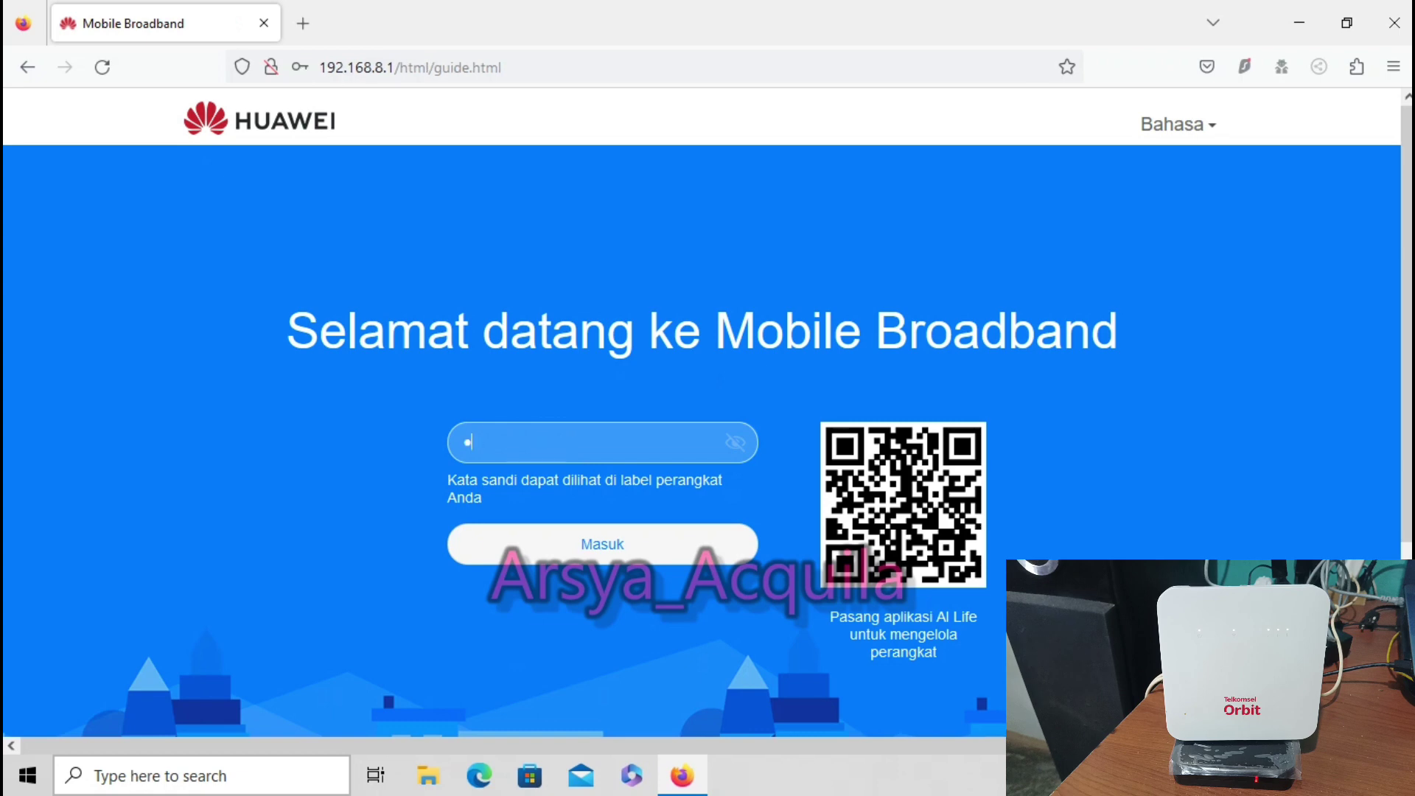
pyautogui.write('in')
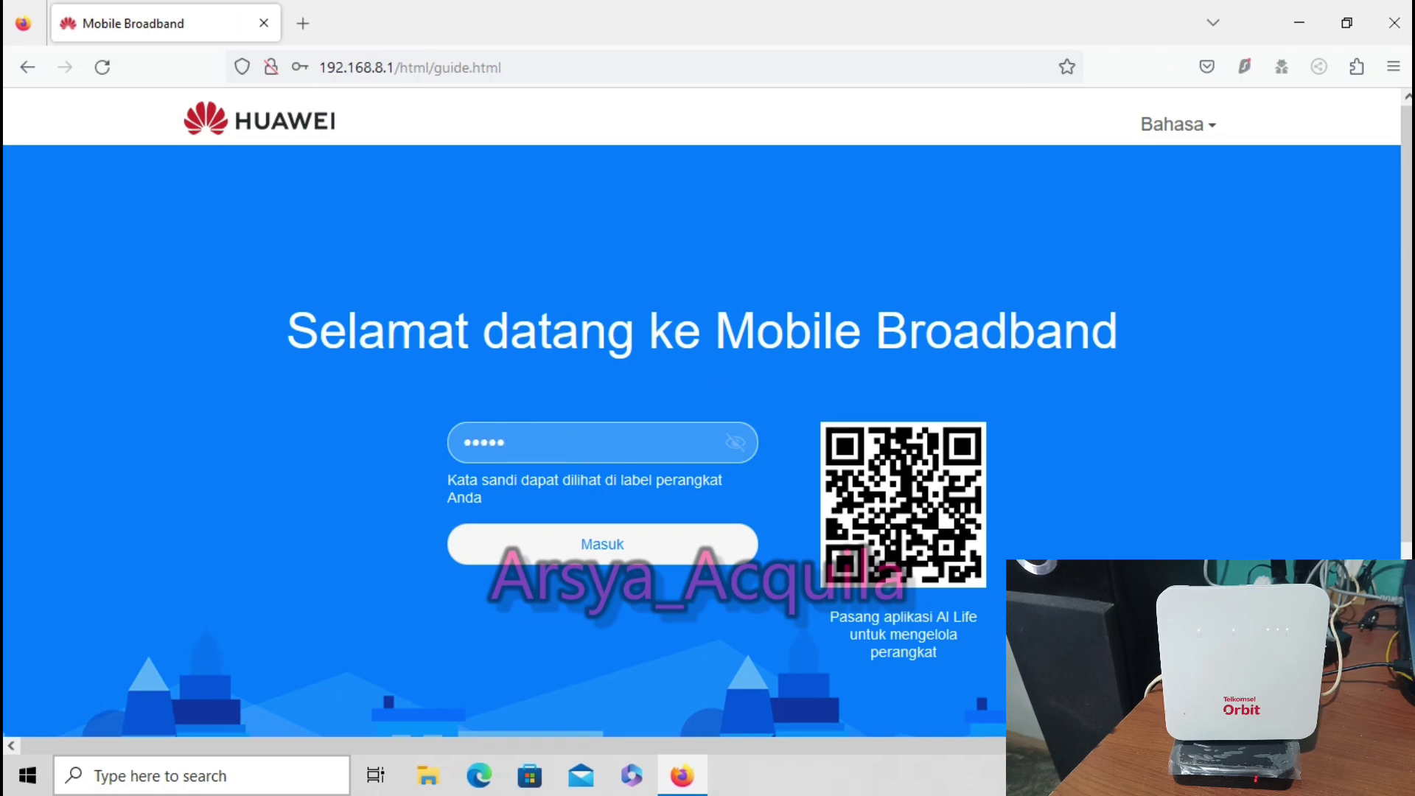
pyautogui.press('Return')
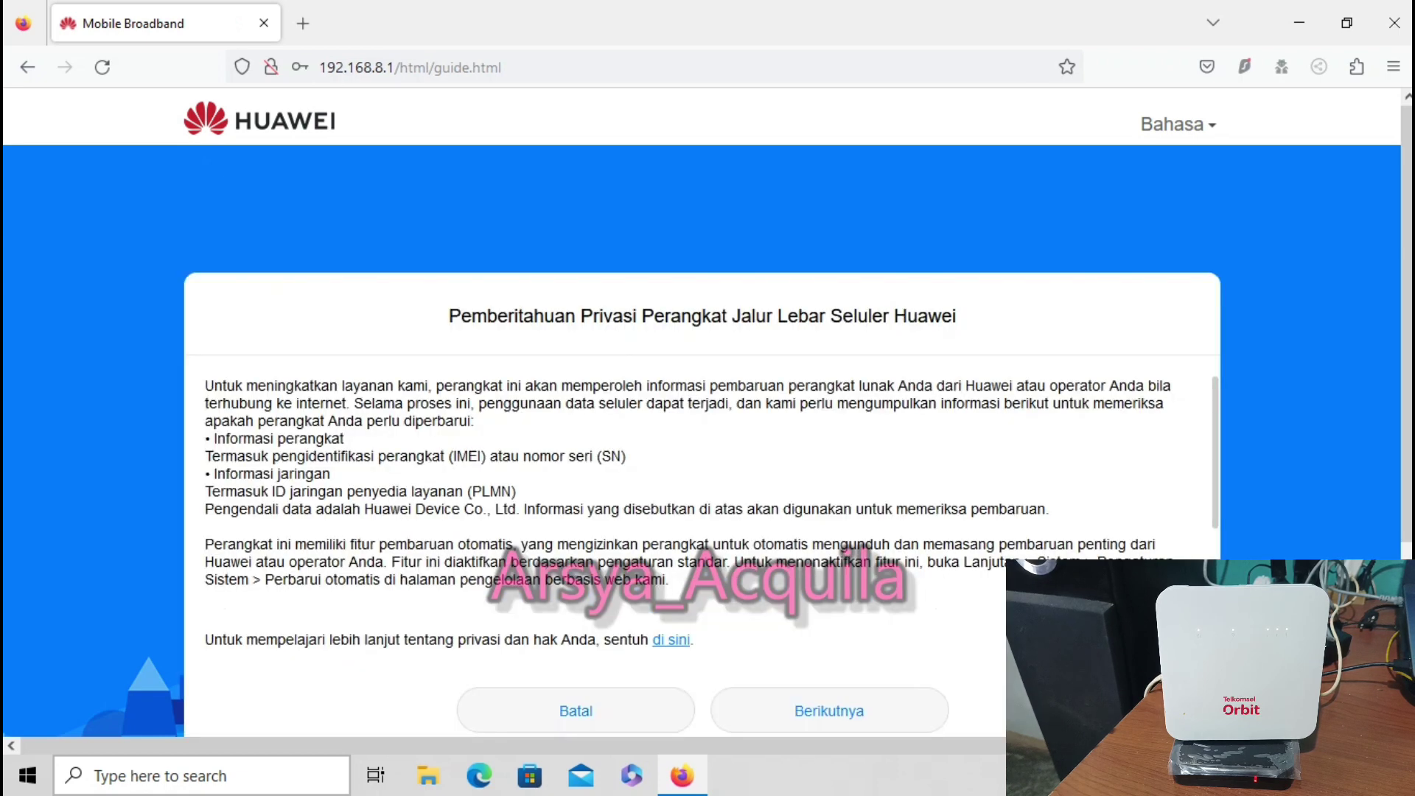
# Accept the privacy notice and user agreement, and enable nightly updates
pyautogui.scroll(-1, 707, 487)
pyautogui.press('Return')
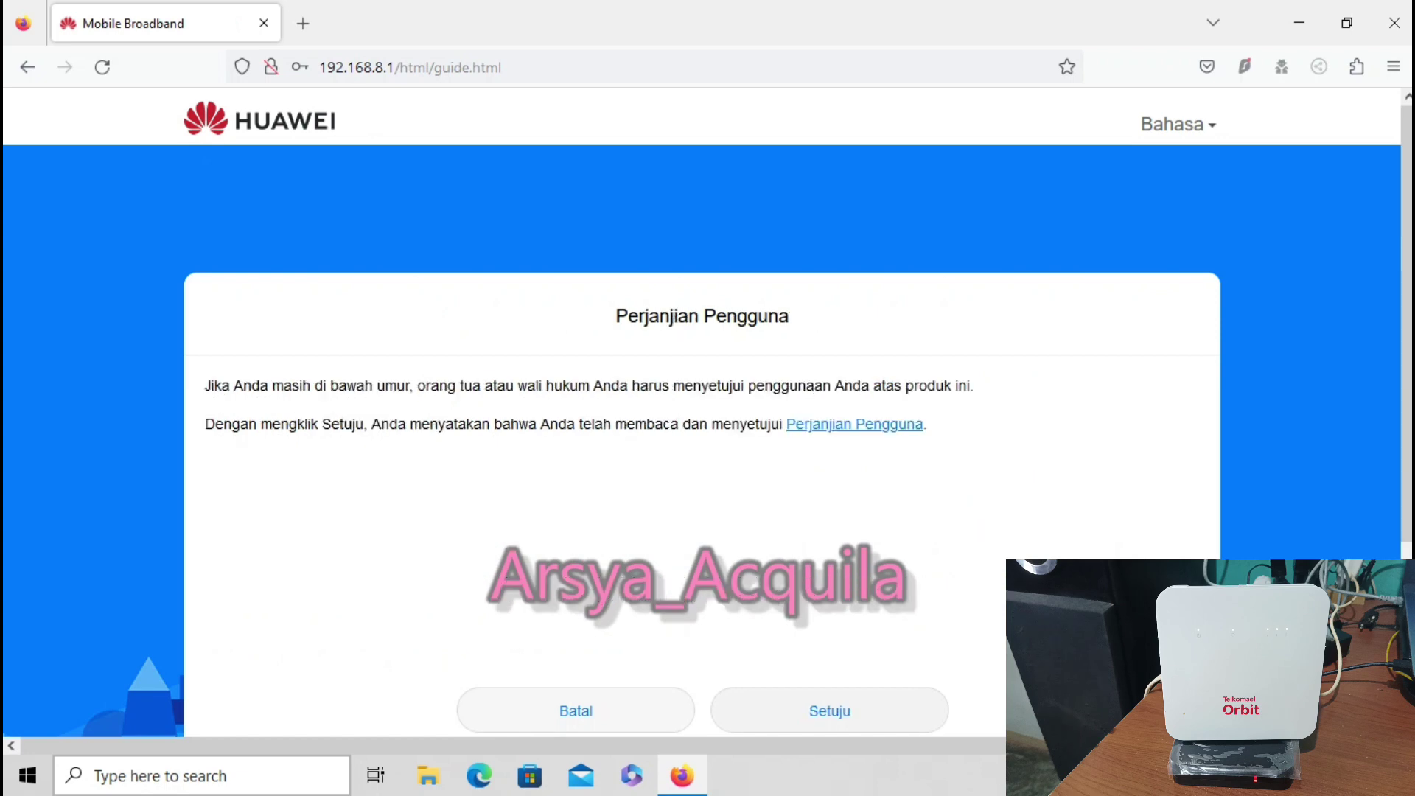
pyautogui.press('Return')
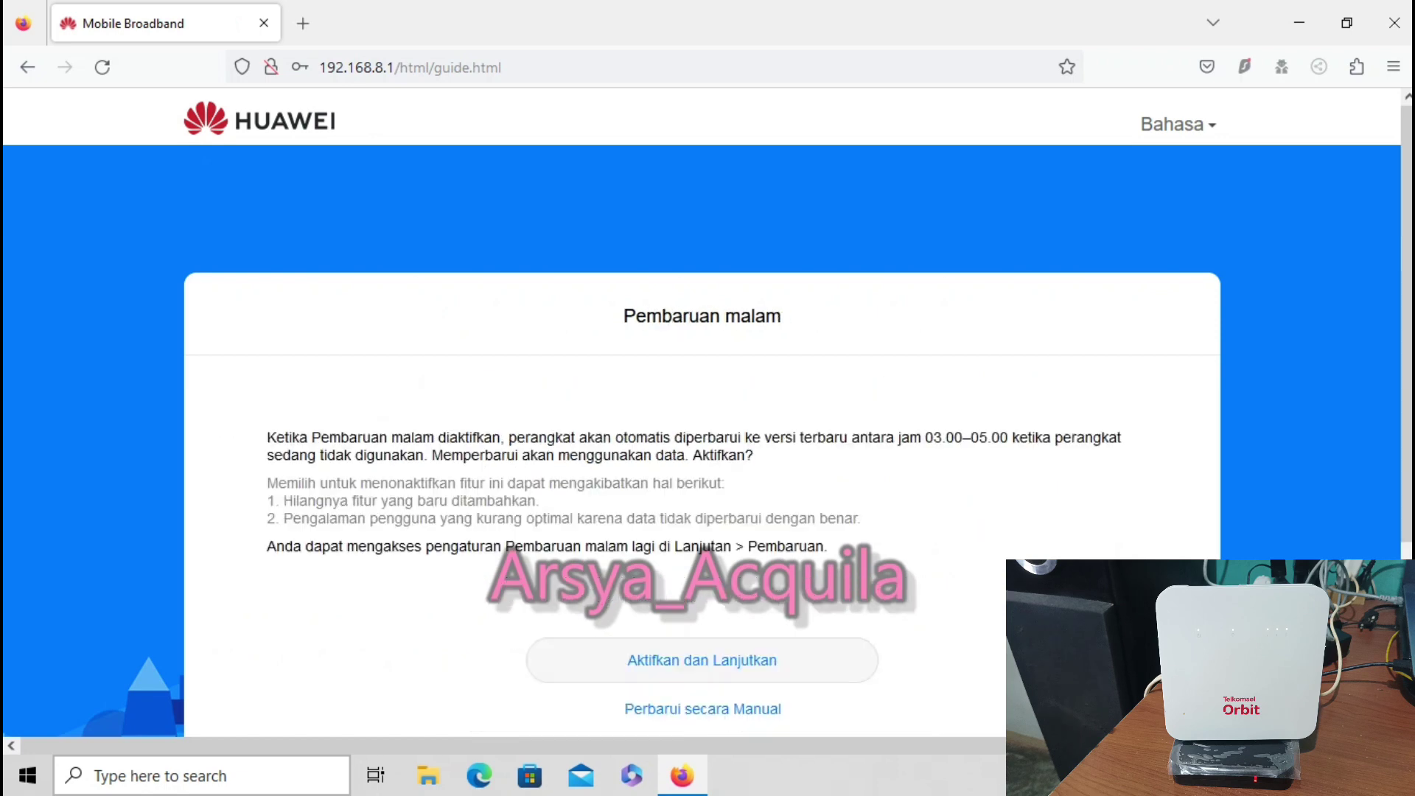
pyautogui.scroll(-2, 707, 398)
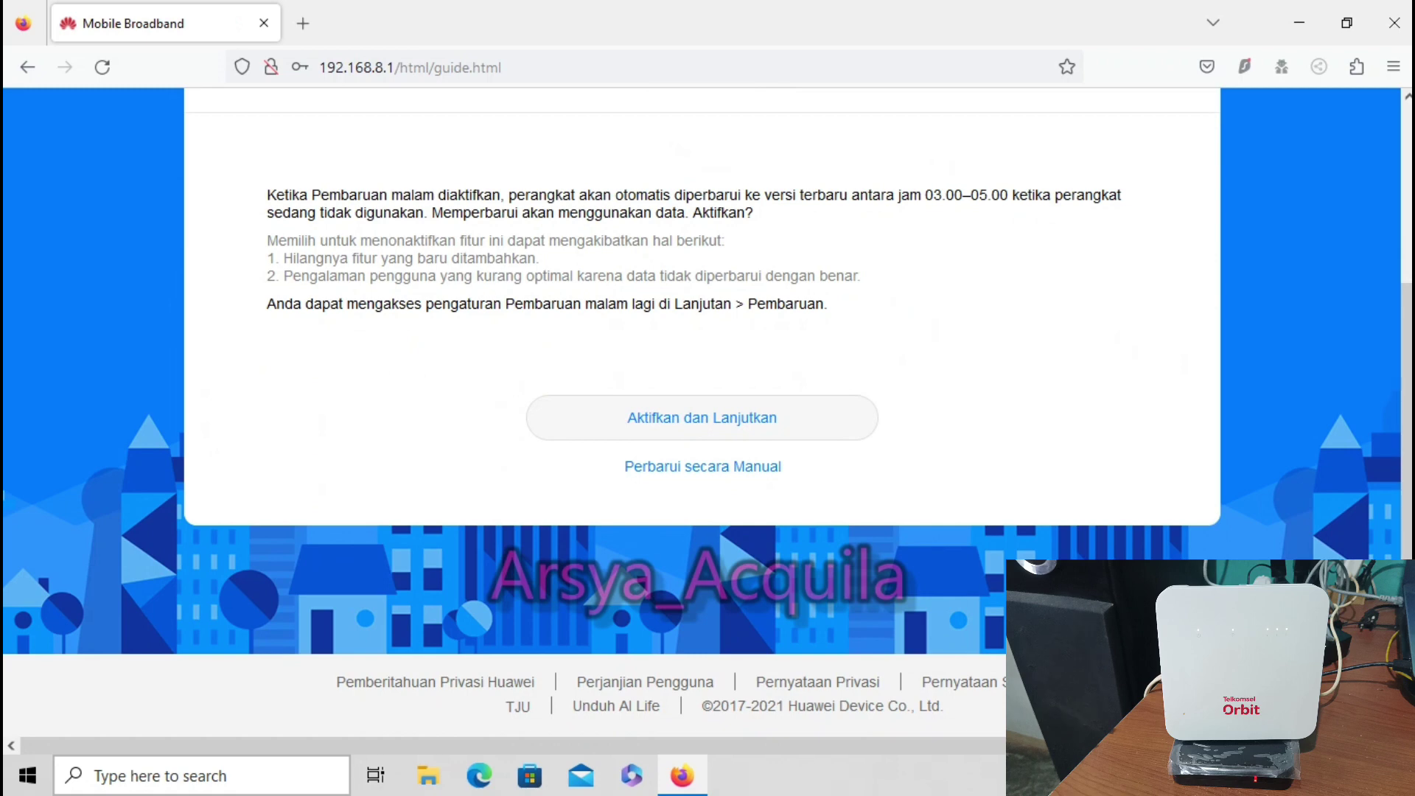
pyautogui.press('Return')
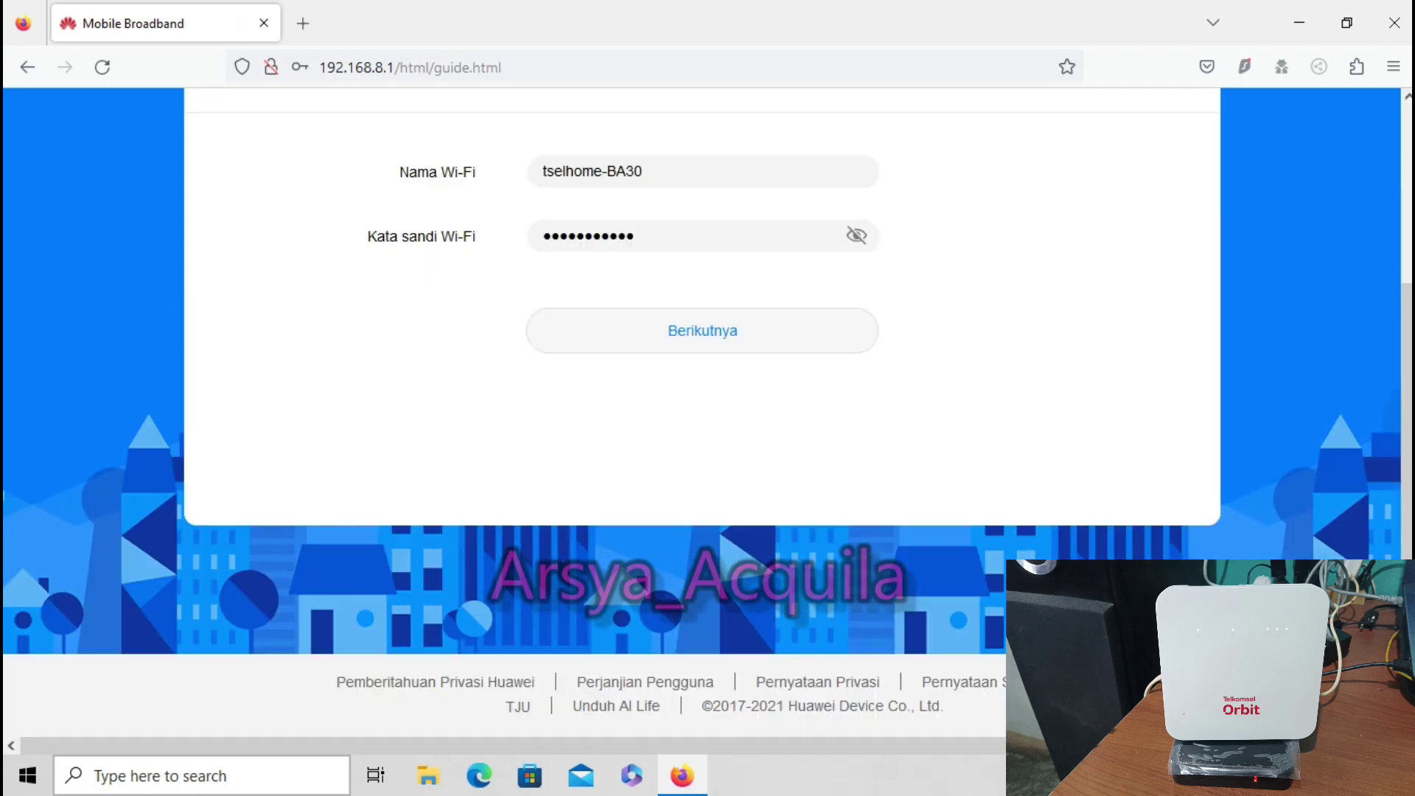
# Check the Wi-Fi password and keep the existing Wi-Fi name tselhome-BA30 and password
pyautogui.click(856, 235)
pyautogui.click(856, 235)
pyautogui.press('Return')
# Set a new admin password in Sandi baru and finish the setup
pyautogui.click(542, 233)
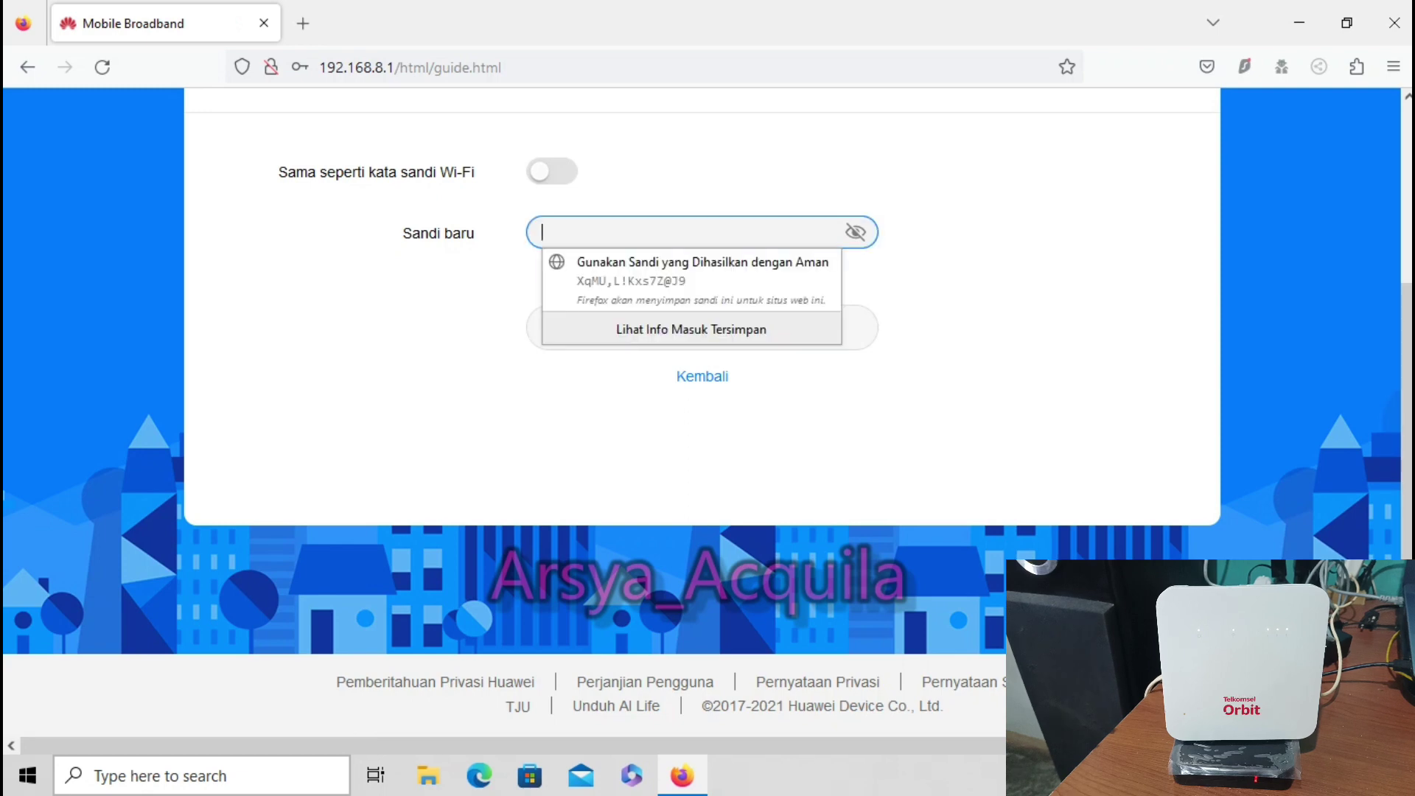
pyautogui.write('123456789')
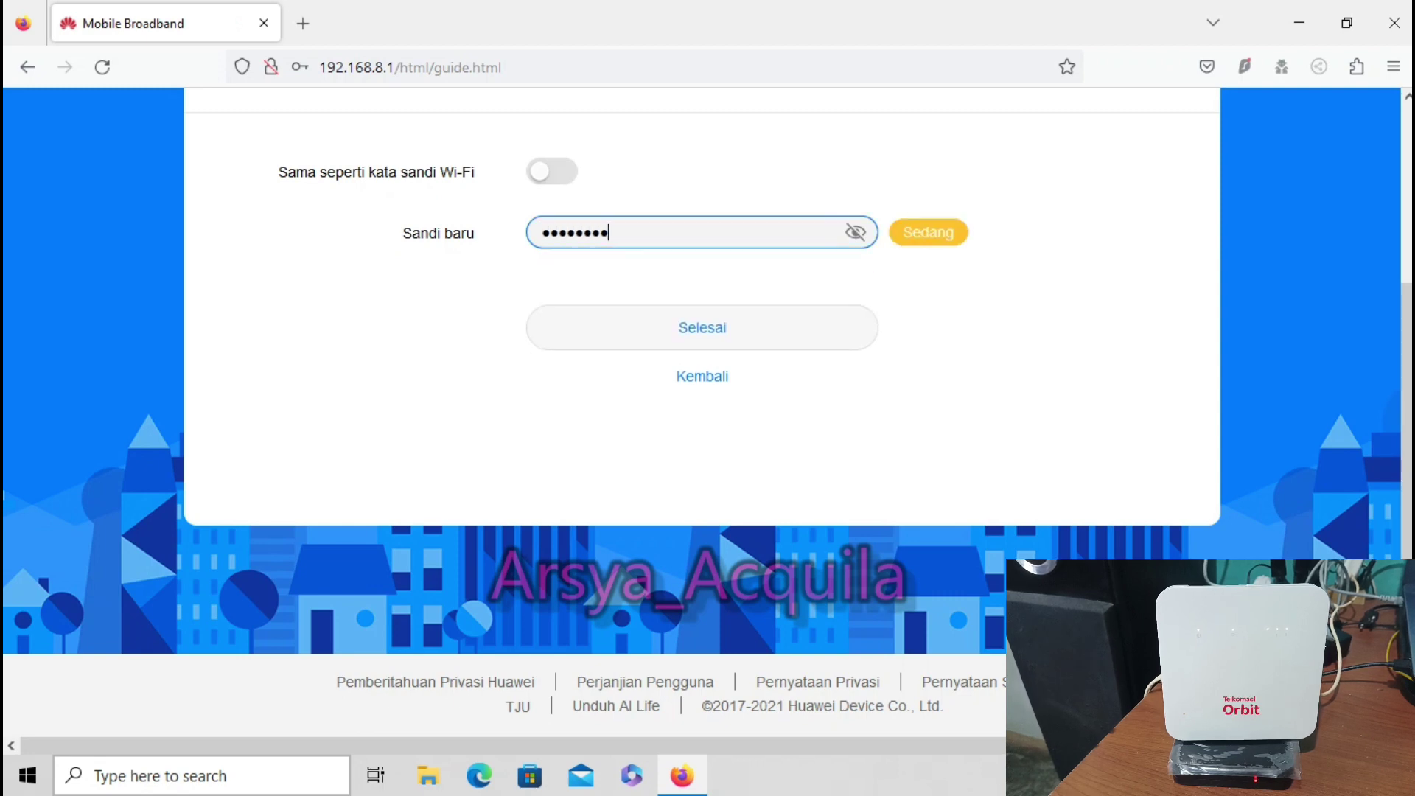
pyautogui.press('Tab')
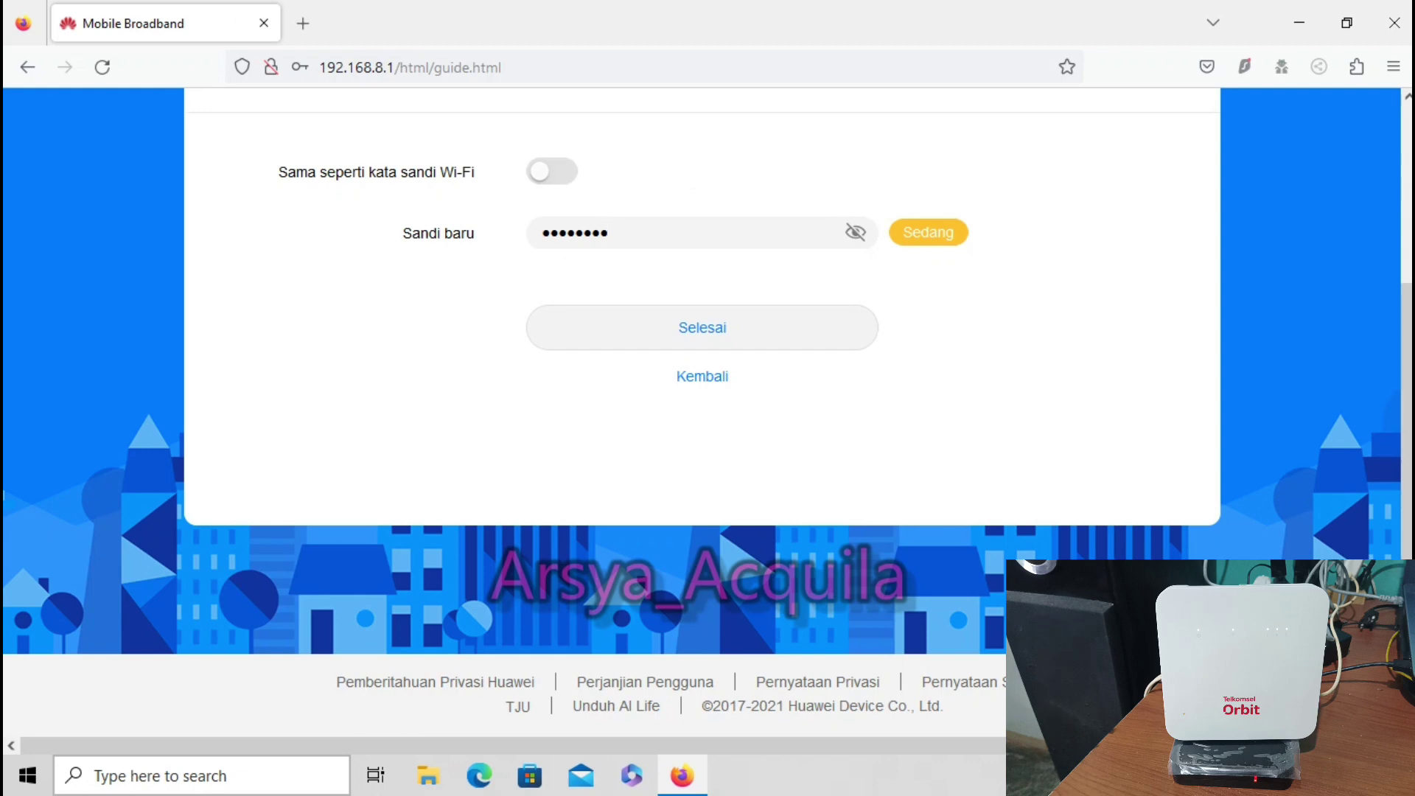
pyautogui.press('Return')
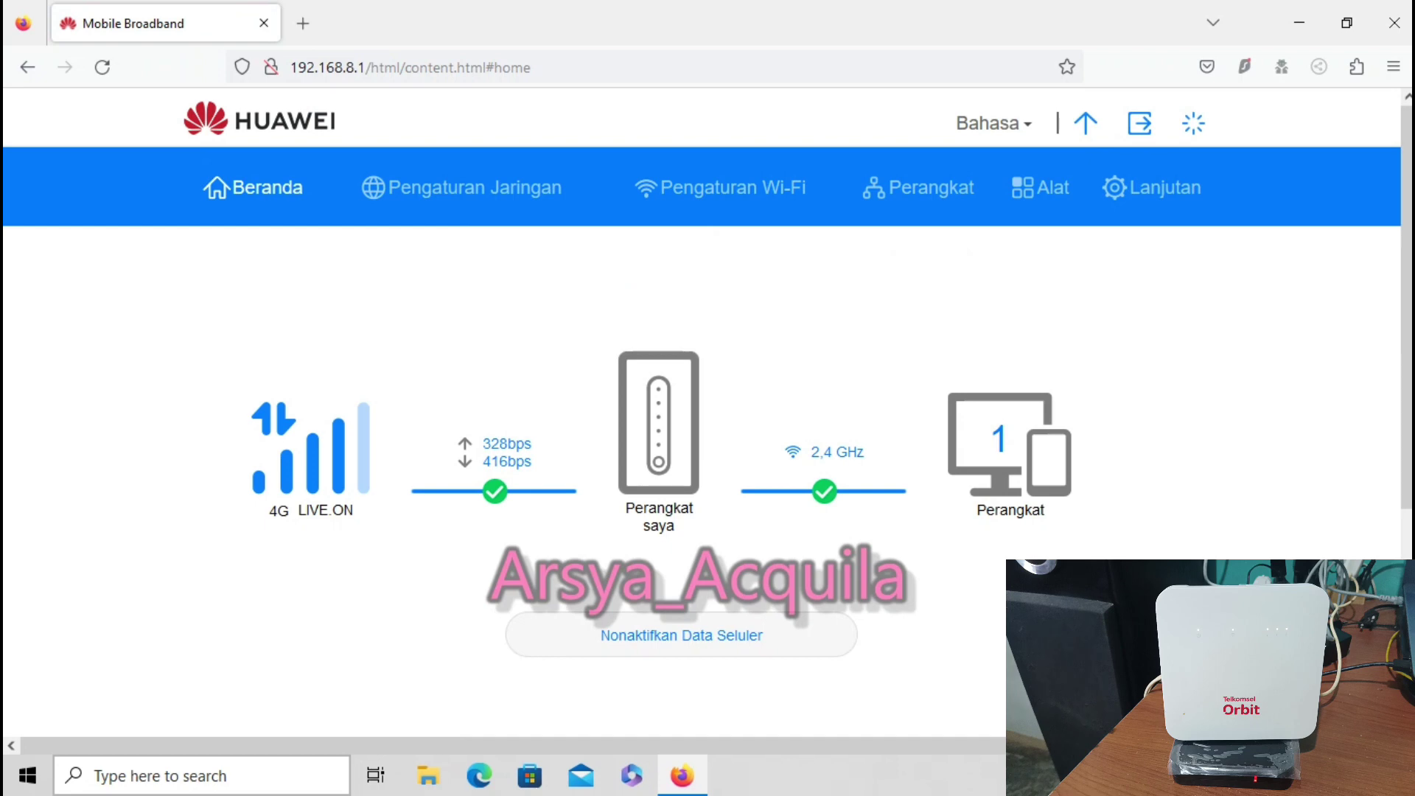
# Save Pengaturan Ethernet connection mode as LAN saja, then go to Pengaturan Wi-Fi
pyautogui.moveTo(266, 515); pyautogui.dragTo(1046, 516)
pyautogui.click(461, 187)
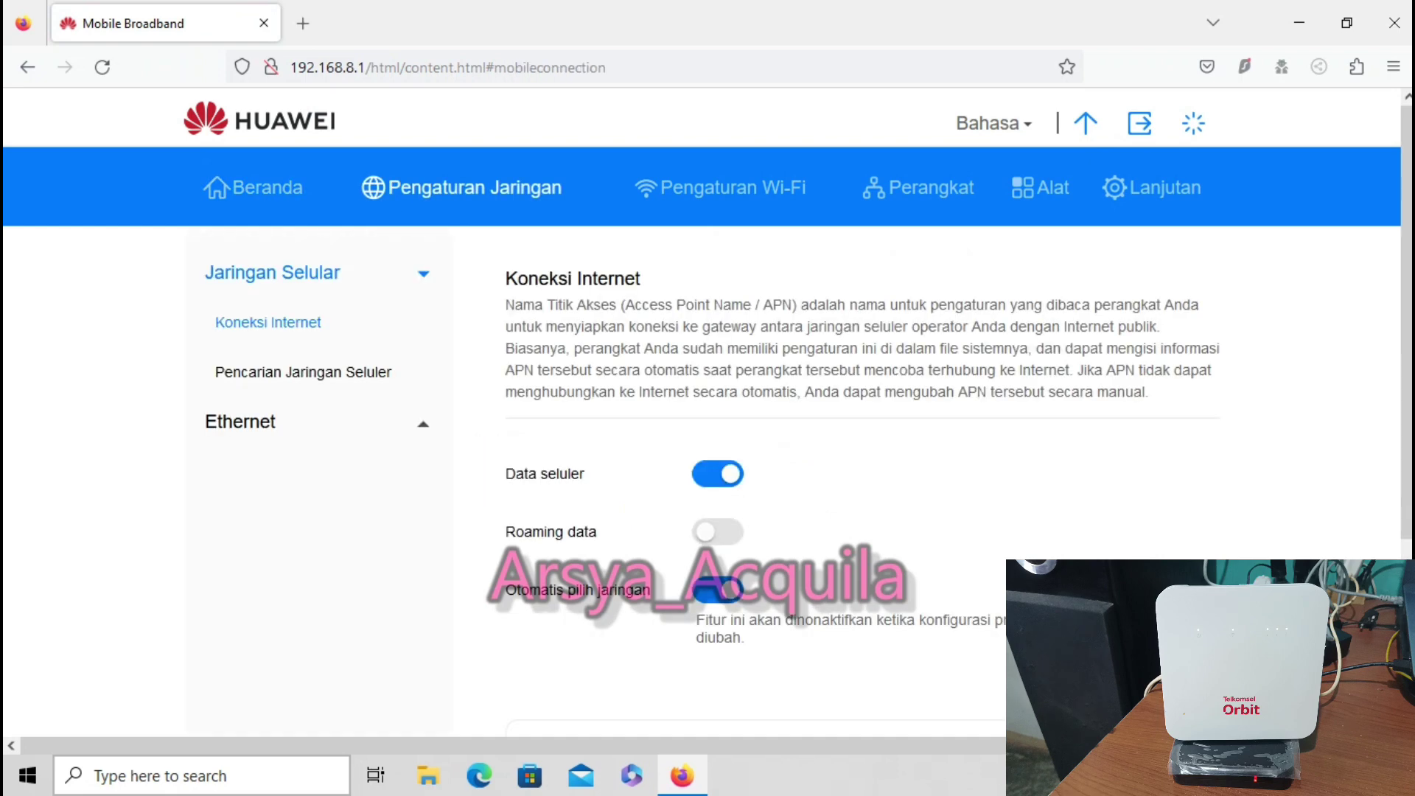
pyautogui.click(240, 422)
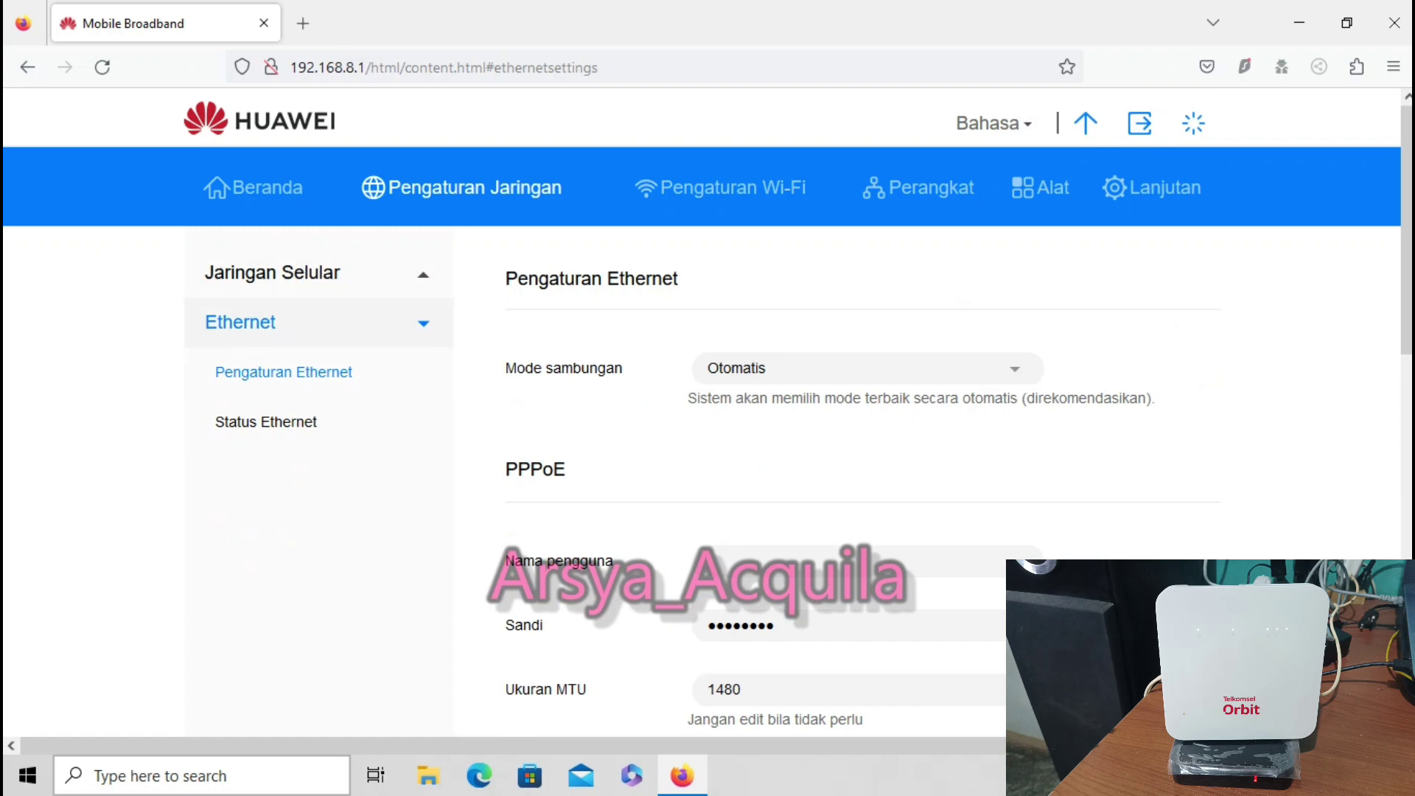
pyautogui.click(862, 368)
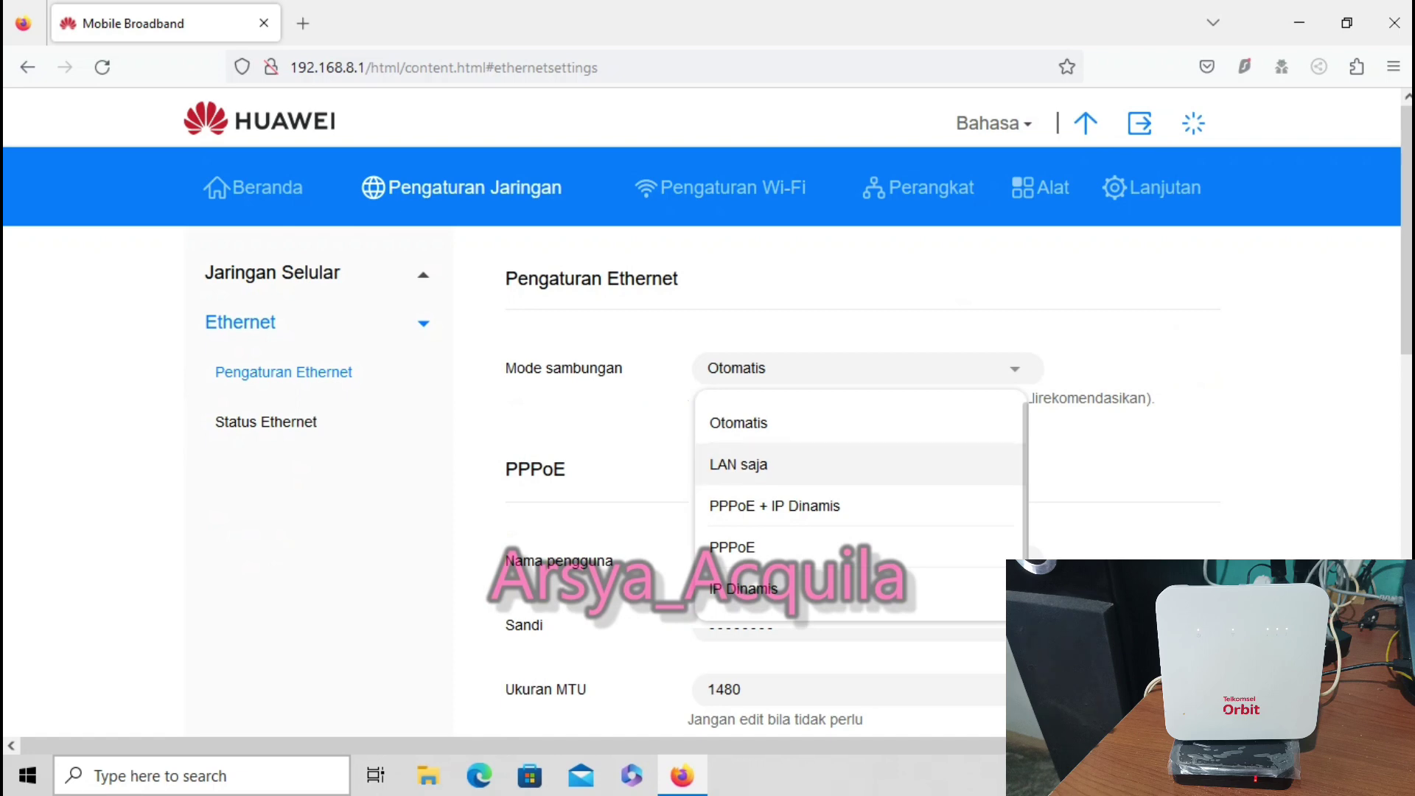
pyautogui.click(738, 464)
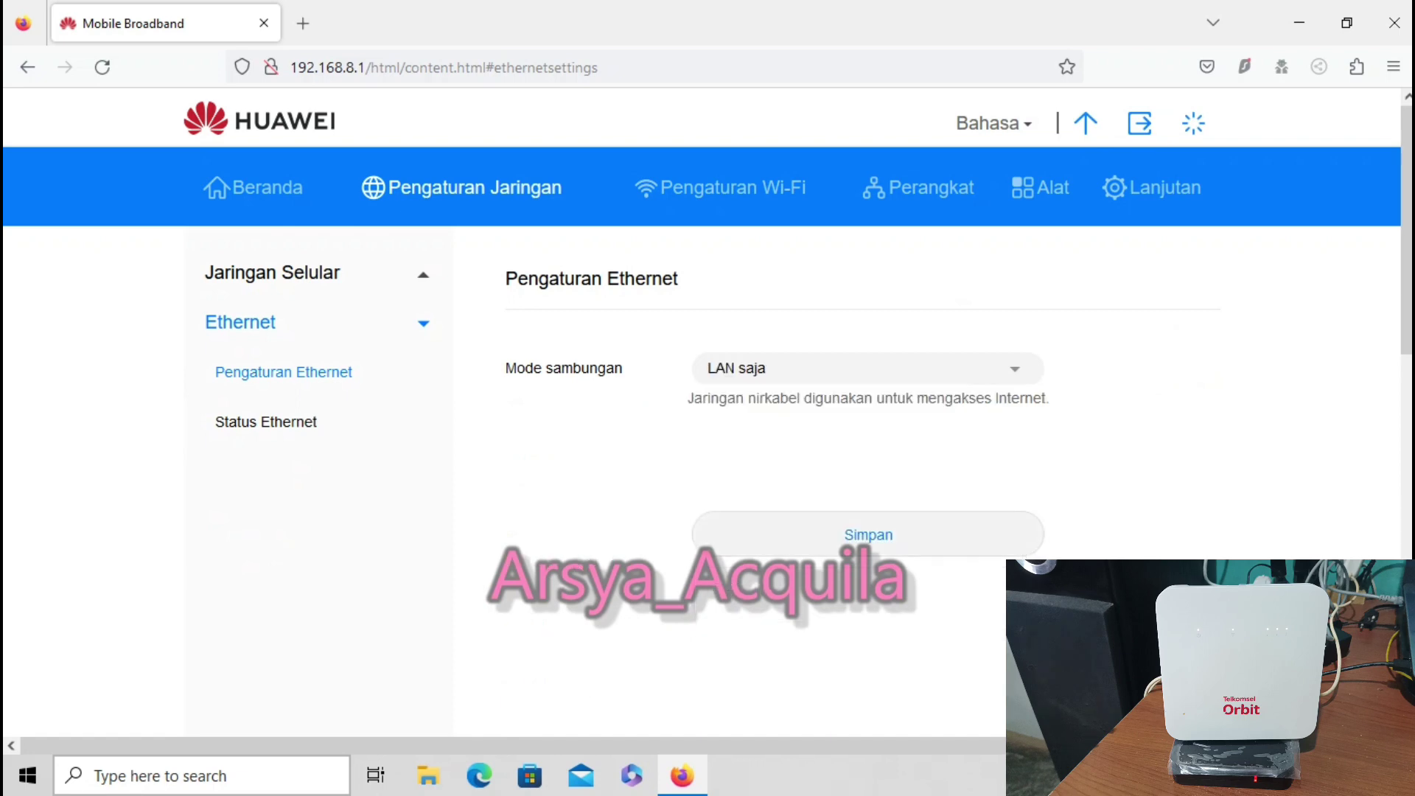
pyautogui.click(868, 534)
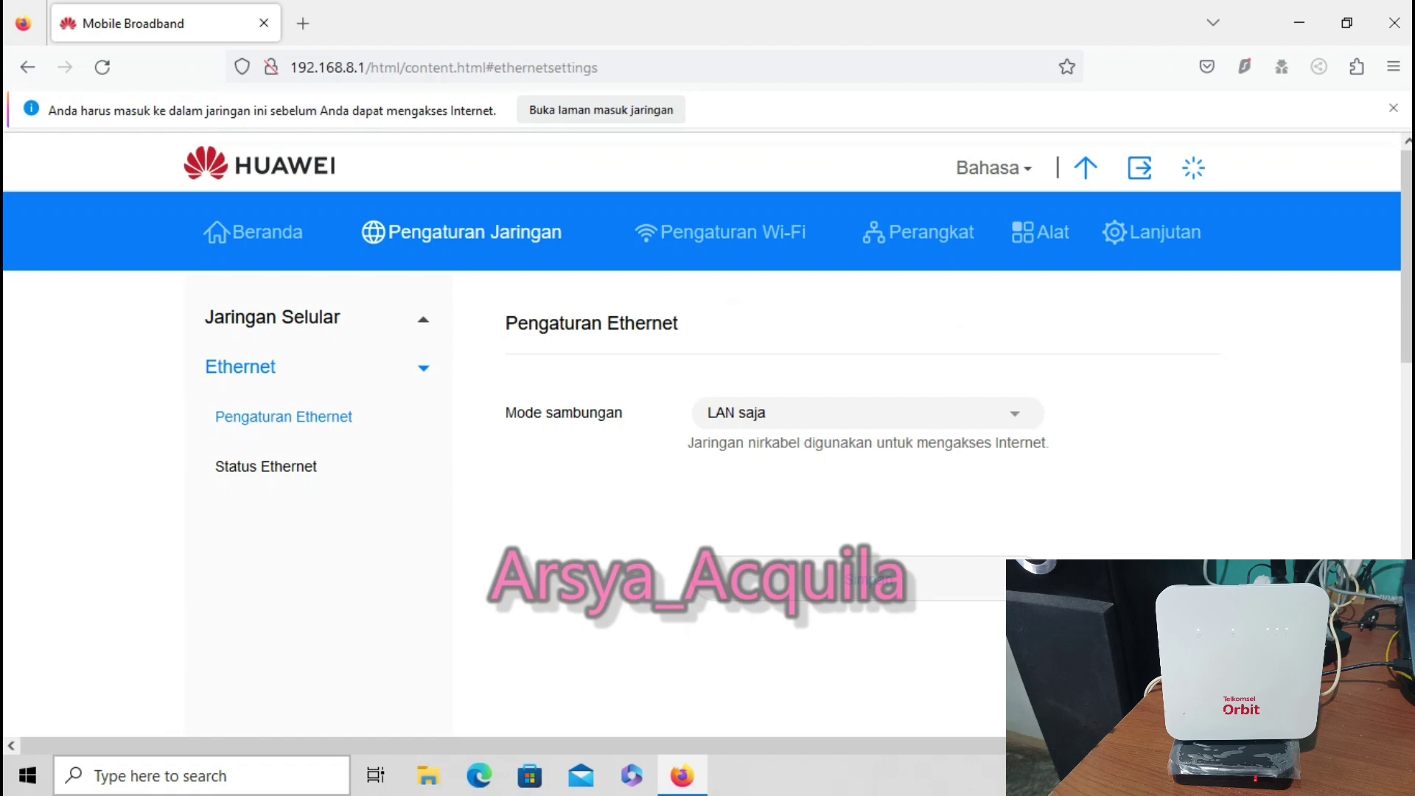
pyautogui.click(720, 232)
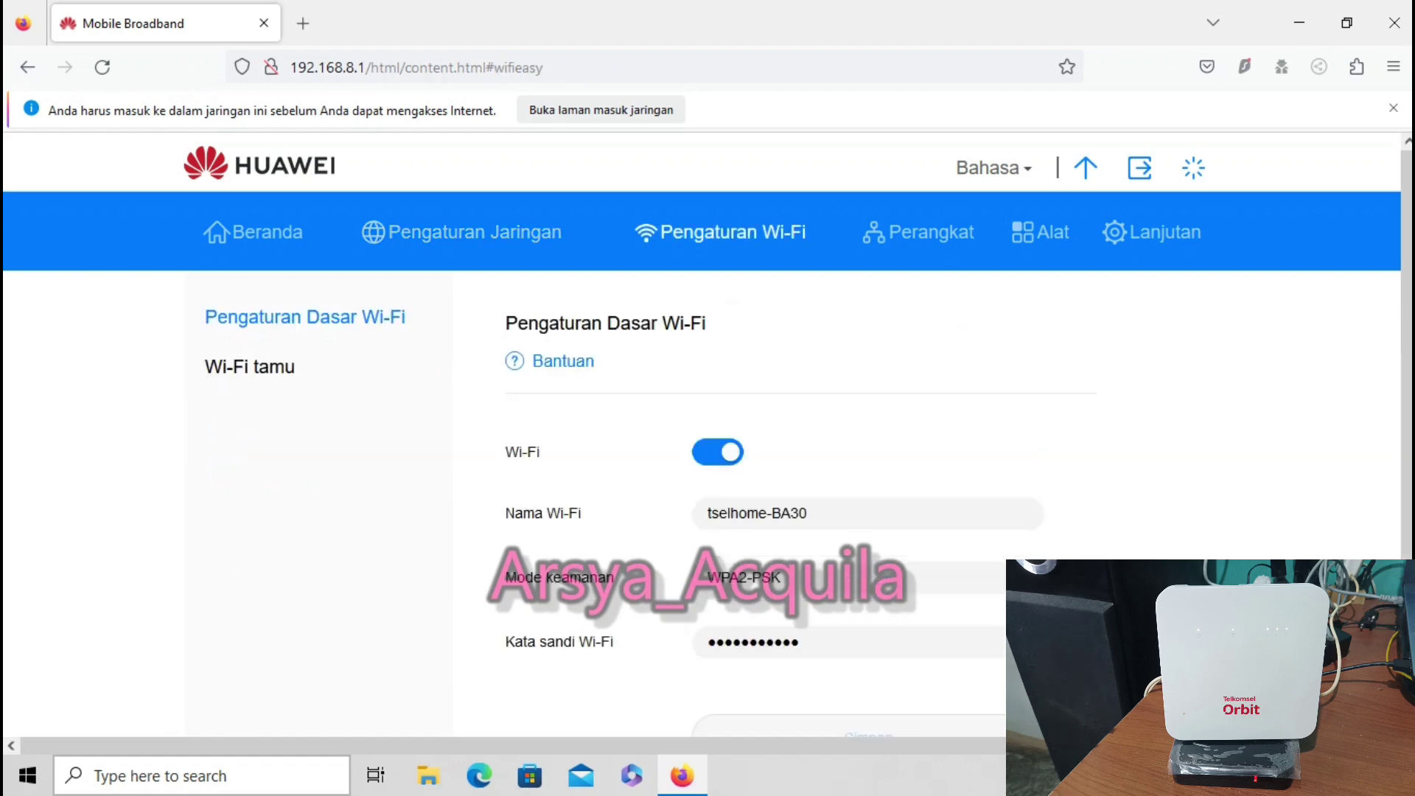
# Review the Wi-Fi name tselhome-BA30, leaving it unchanged
pyautogui.click(811, 513)
pyautogui.hotkey('shift', 'Left')
pyautogui.hotkey('shift', 'Left')
pyautogui.hotkey('shift', 'Left')
pyautogui.hotkey('shift', 'Left')
pyautogui.hotkey('shift', 'Left')
pyautogui.hotkey('shift', 'Left')
pyautogui.hotkey('shift', 'Left')
pyautogui.hotkey('shift', 'Left')
pyautogui.hotkey('shift', 'Left')
pyautogui.hotkey('shift', 'Left')
pyautogui.hotkey('shift', 'Left')
pyautogui.hotkey('shift', 'Left')
pyautogui.hotkey('shift', 'Left')
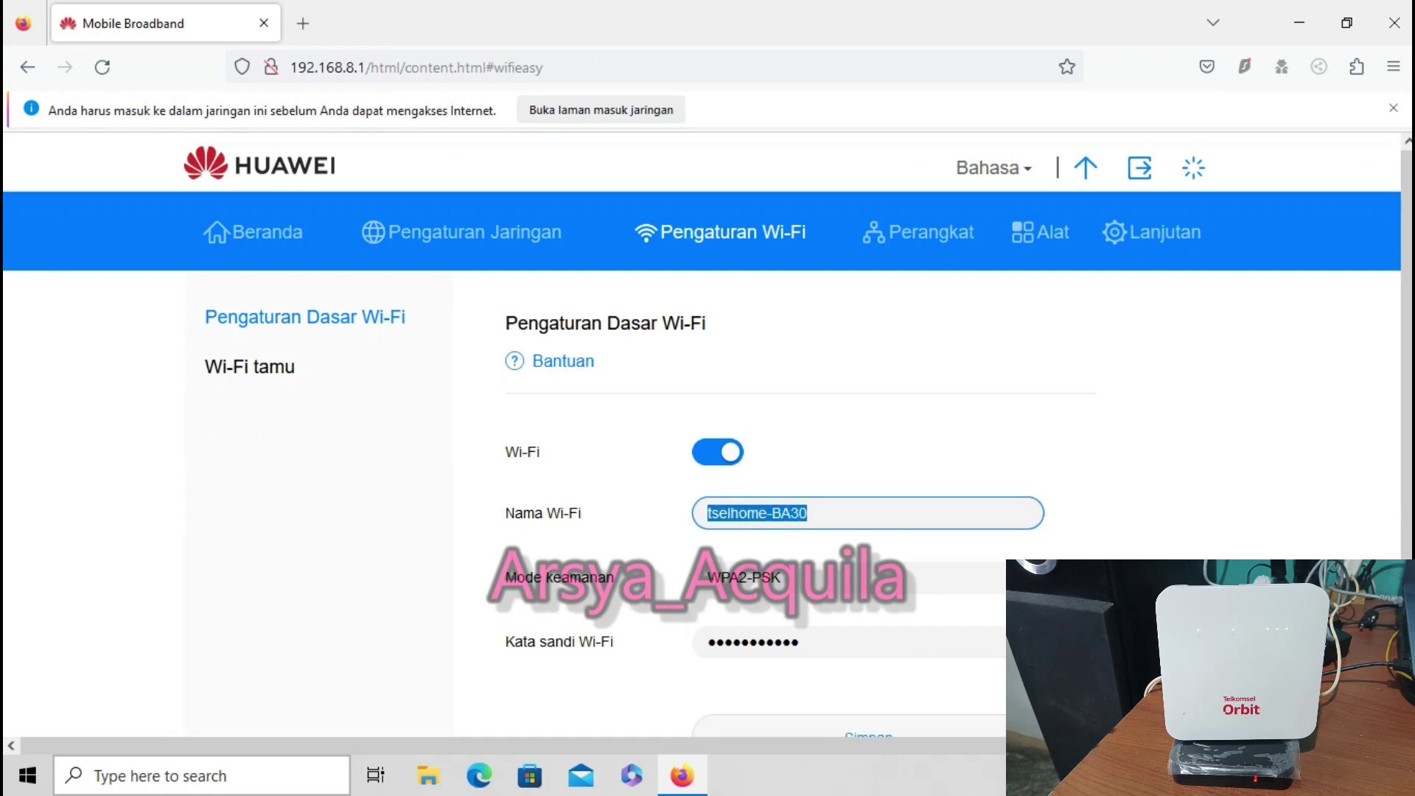
pyautogui.moveTo(751, 641)
pyautogui.press('Tab')
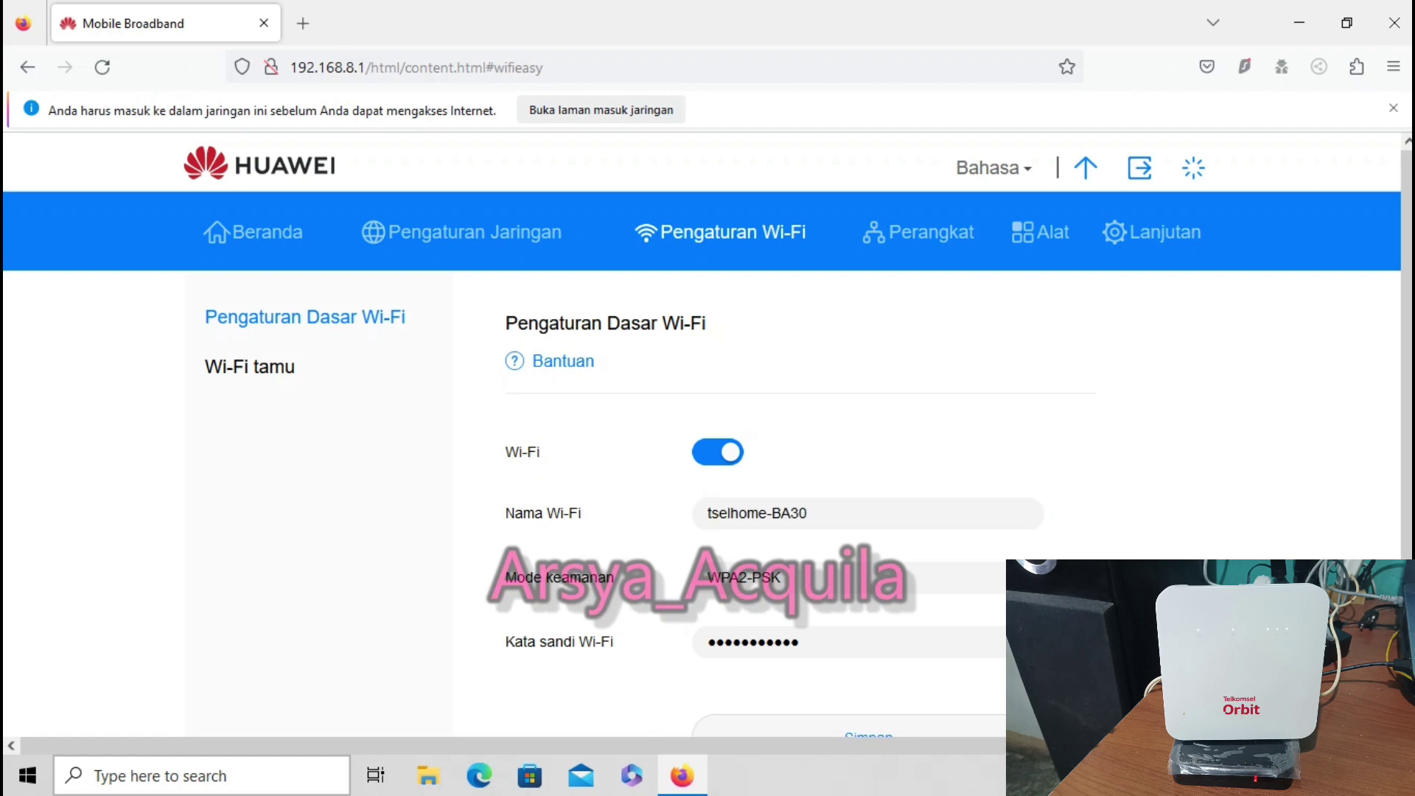
# Go to Lanjutan > Router > DHCP settings
pyautogui.click(1152, 232)
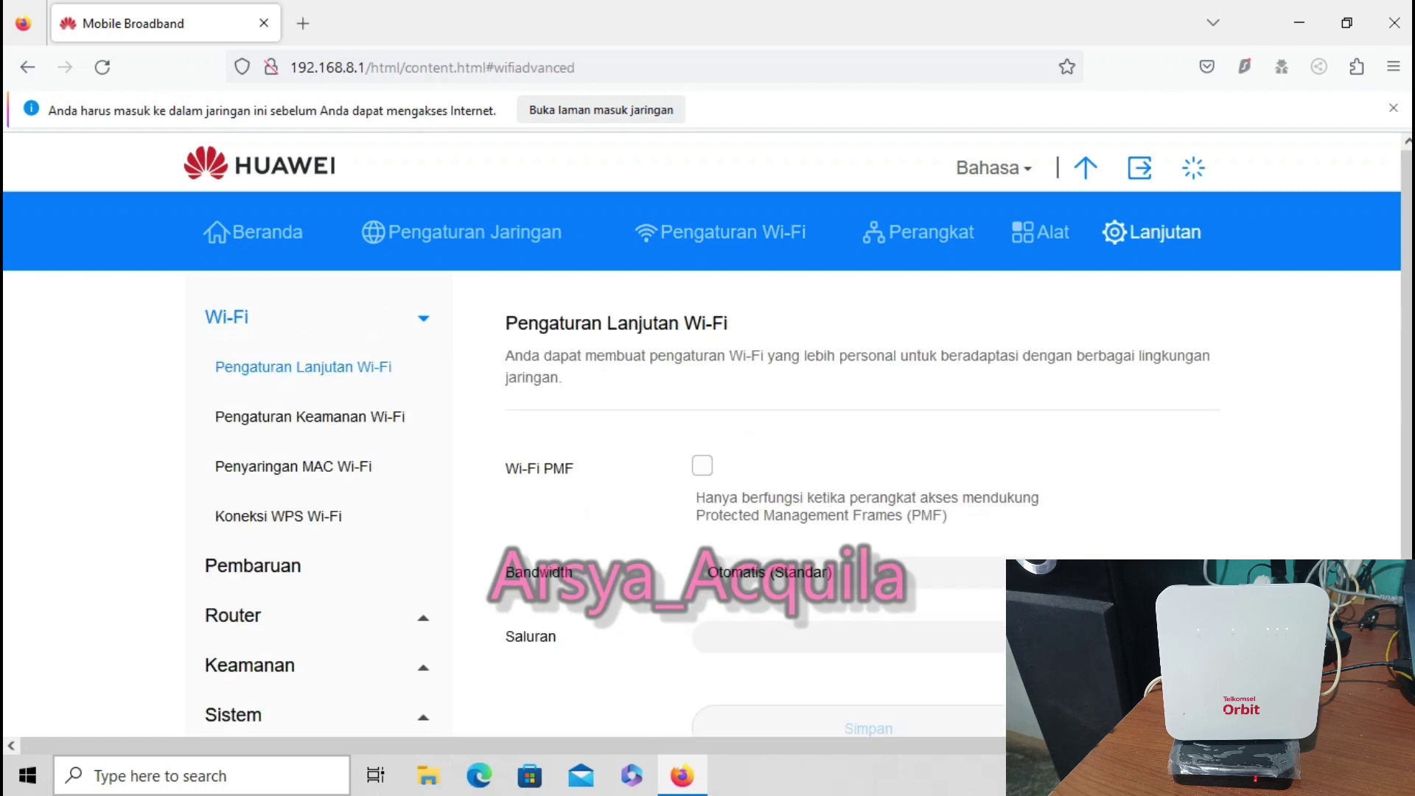
pyautogui.scroll(-3, 708, 398)
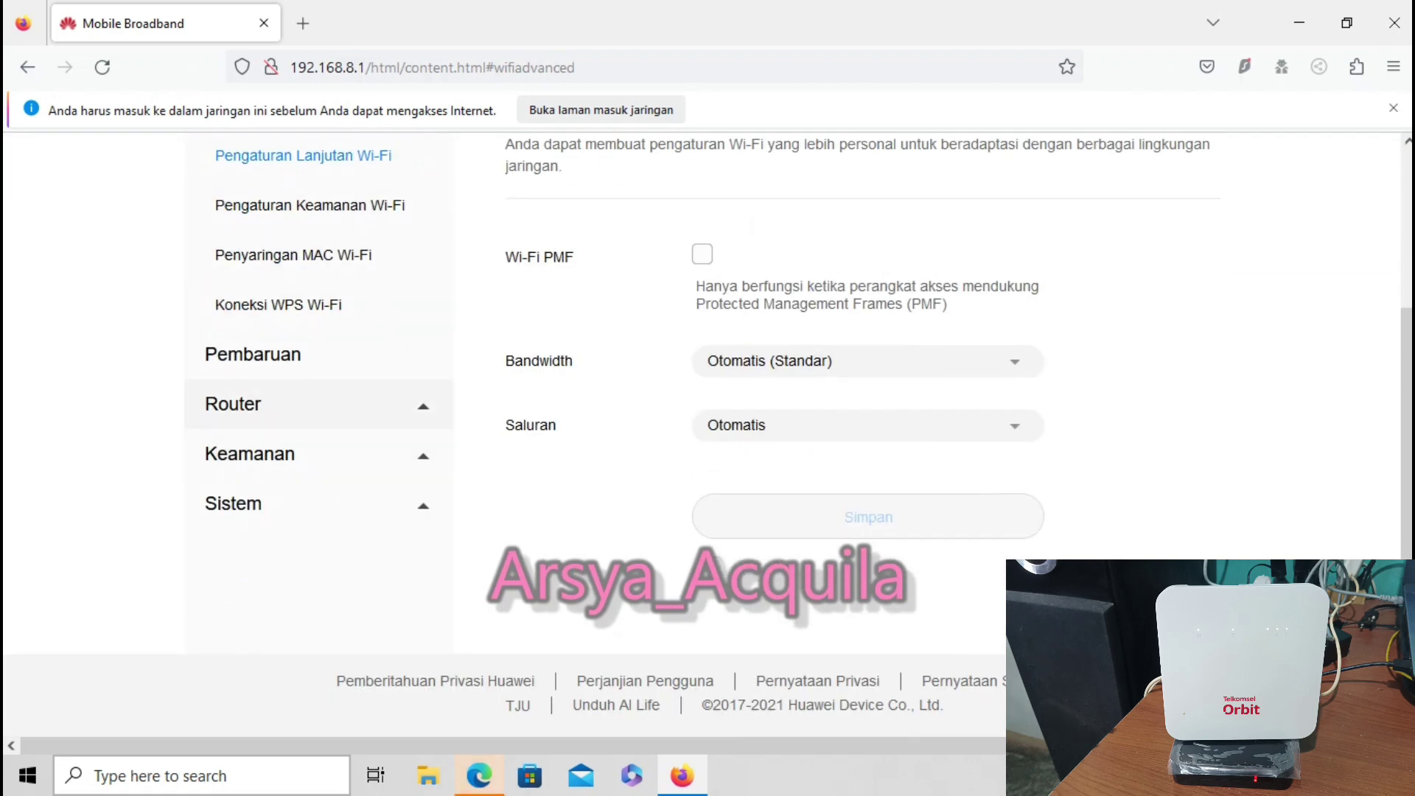
pyautogui.click(233, 404)
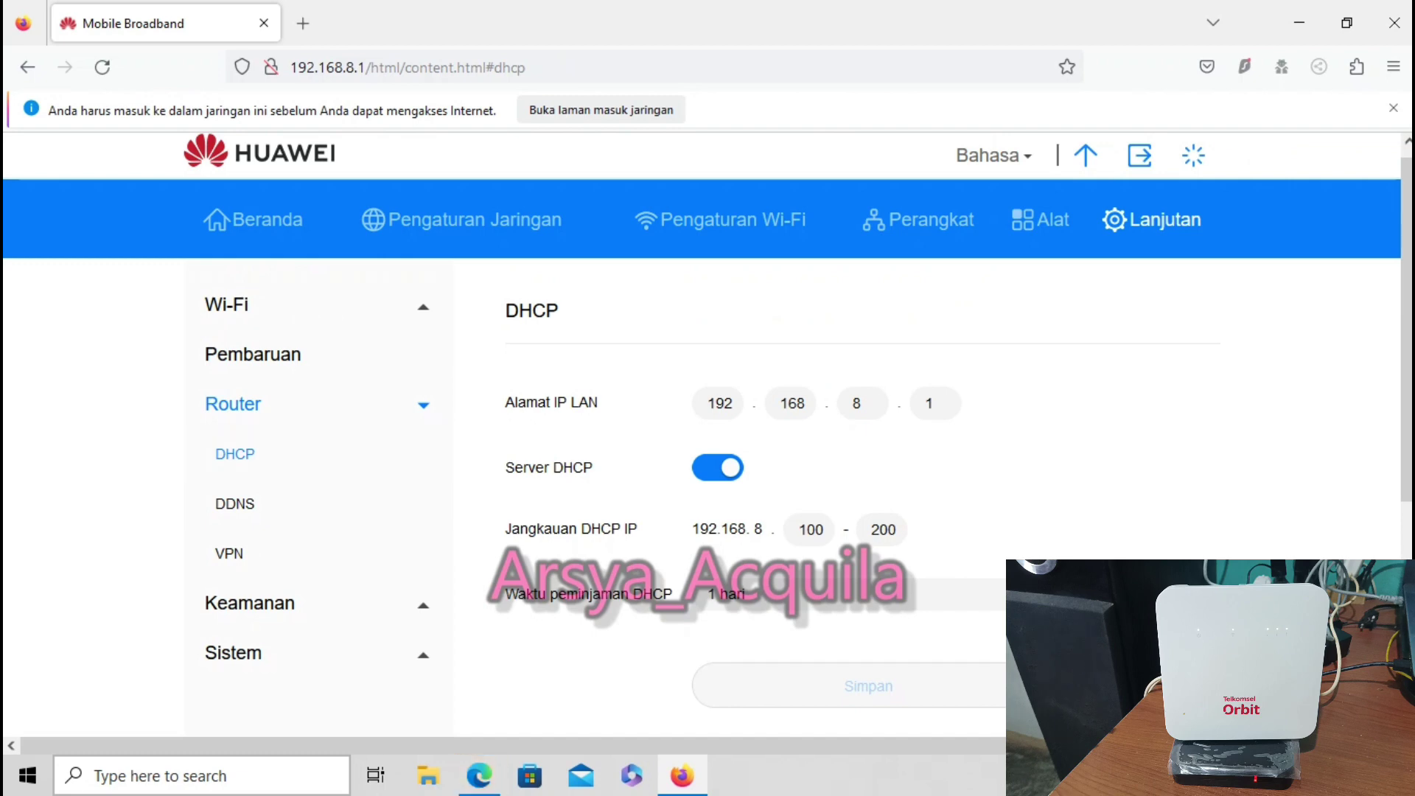
# Switch off Server DHCP on LAN IP 192.168.8.1 and save
pyautogui.click(717, 467)
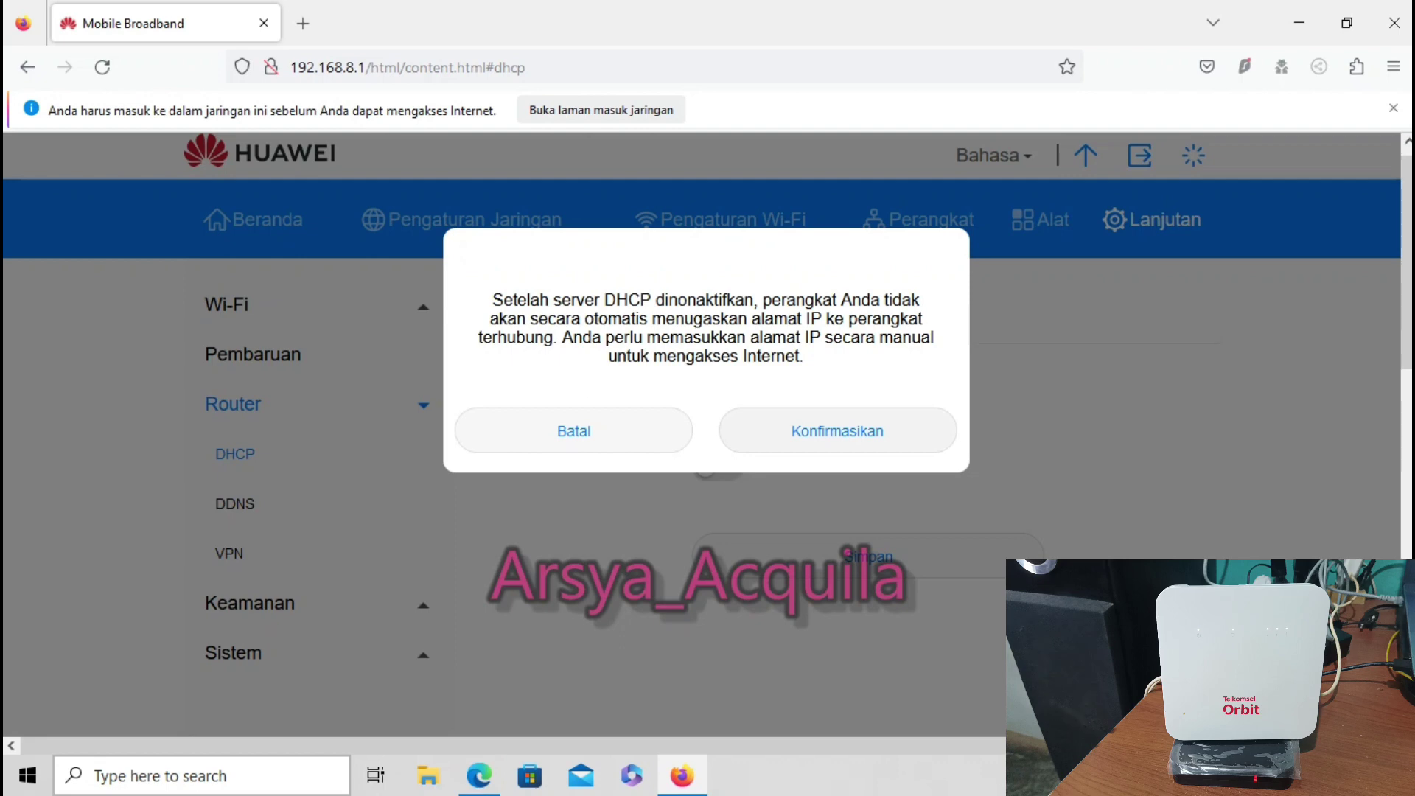
pyautogui.press('Return')
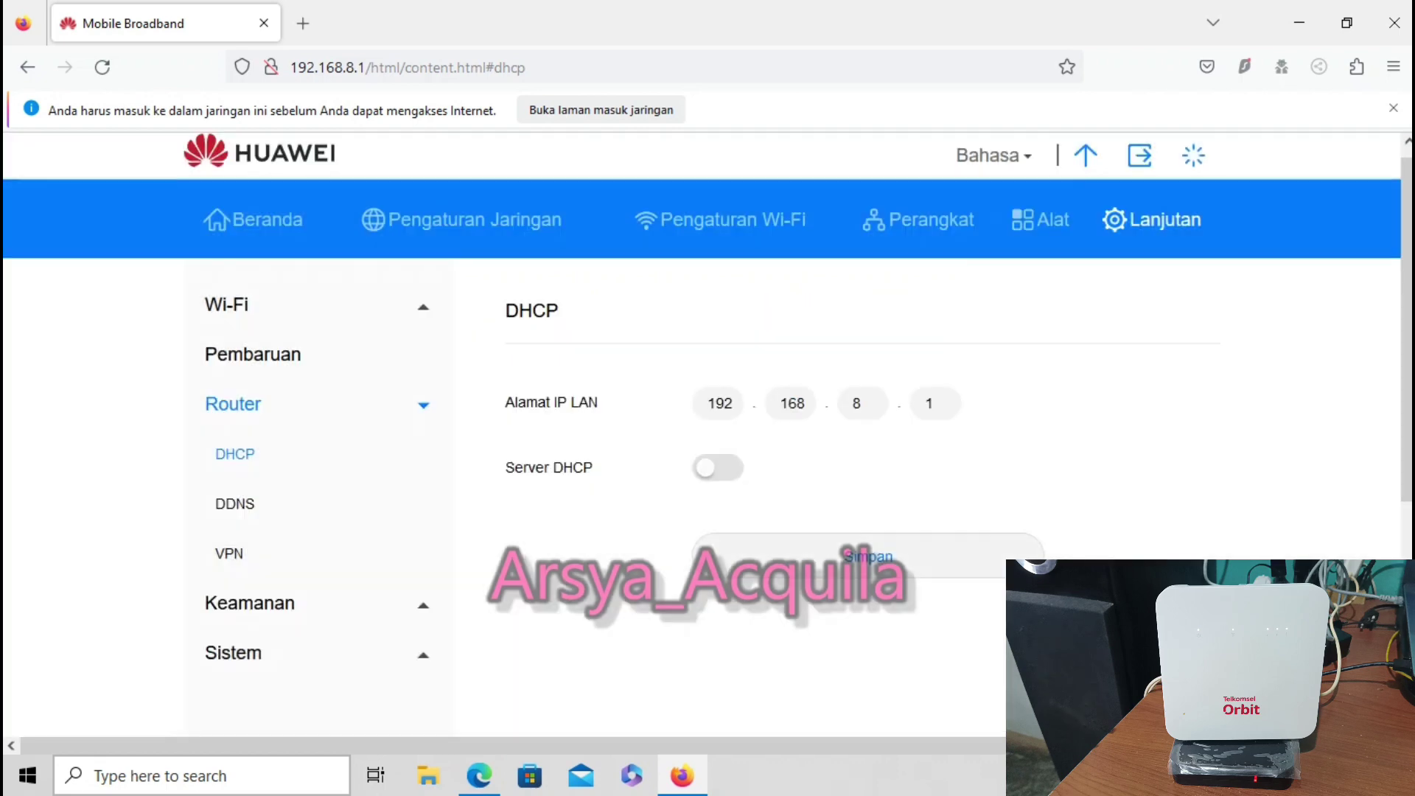
pyautogui.press('Return')
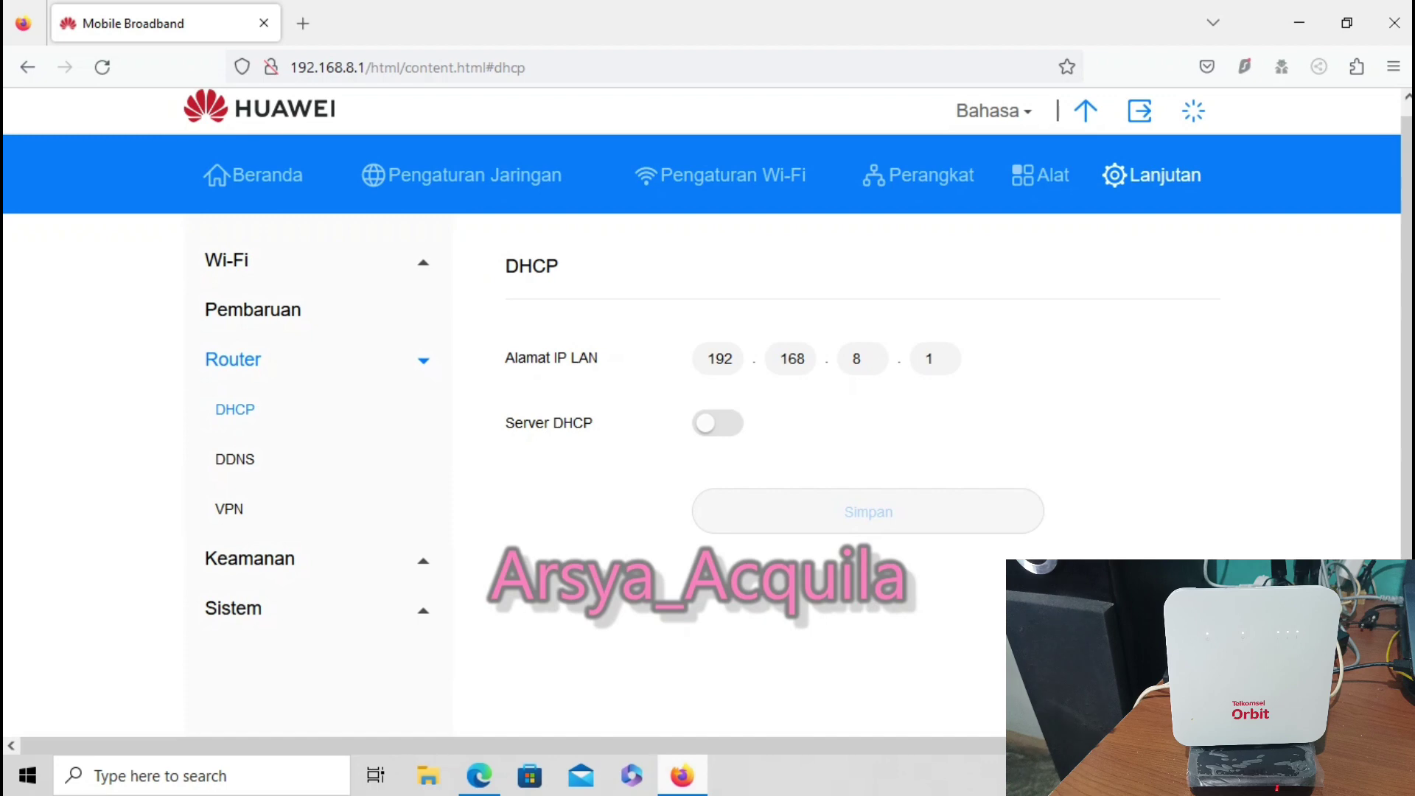
# Dismiss the Wi-Fi list, open a new Firefox tab, and close the Mobile Broadband tab
pyautogui.moveTo(682, 776)
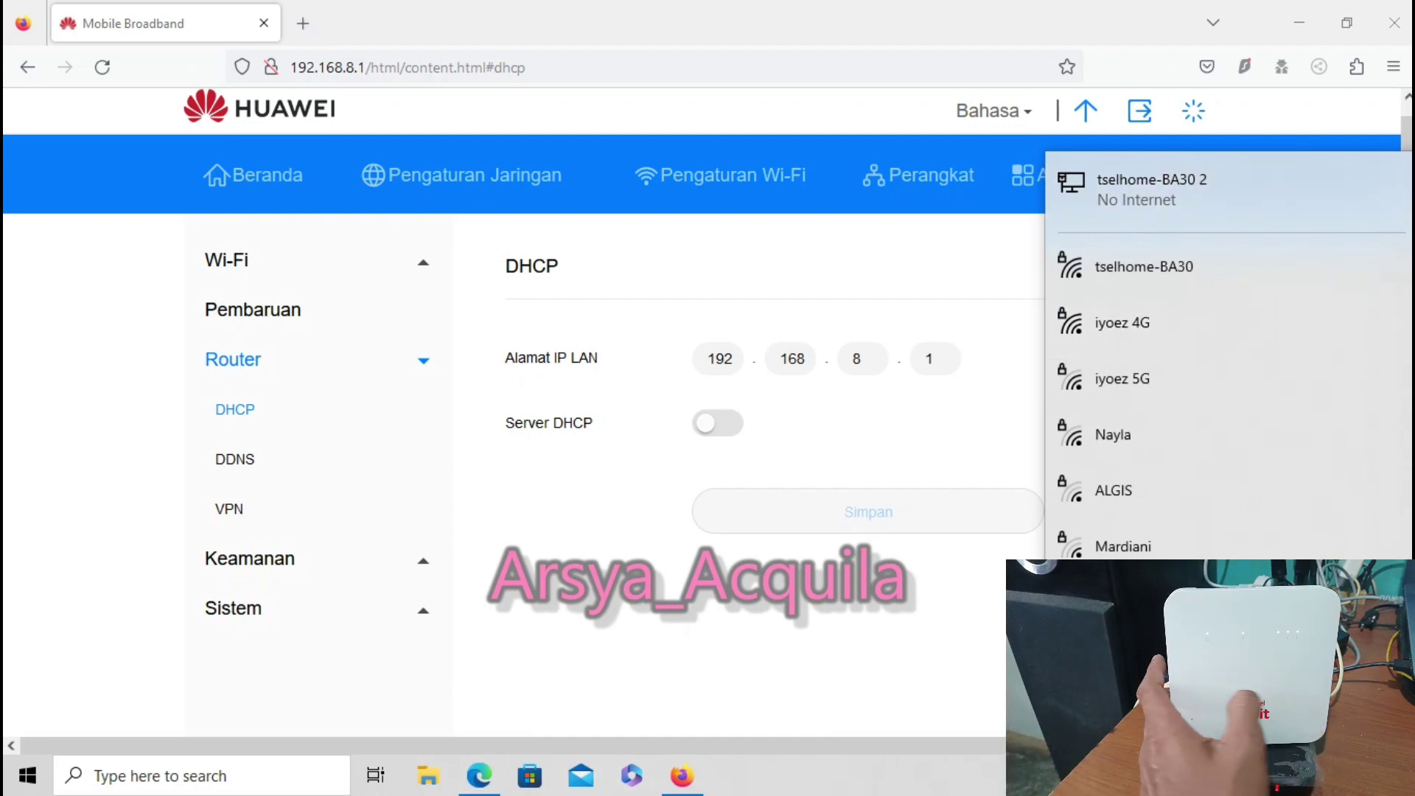
pyautogui.press('Escape')
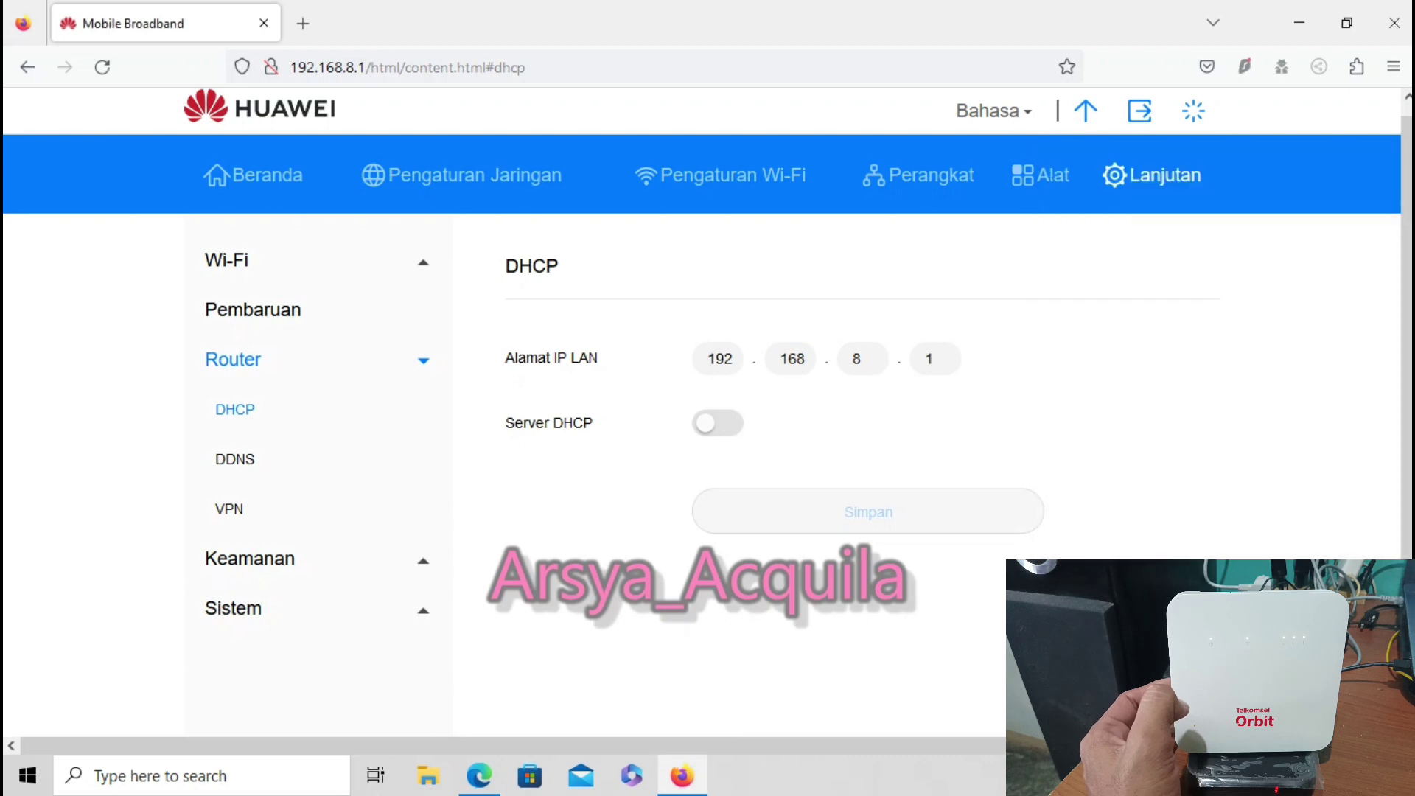
pyautogui.hotkey('ctrl', 't')
pyautogui.click(264, 23)
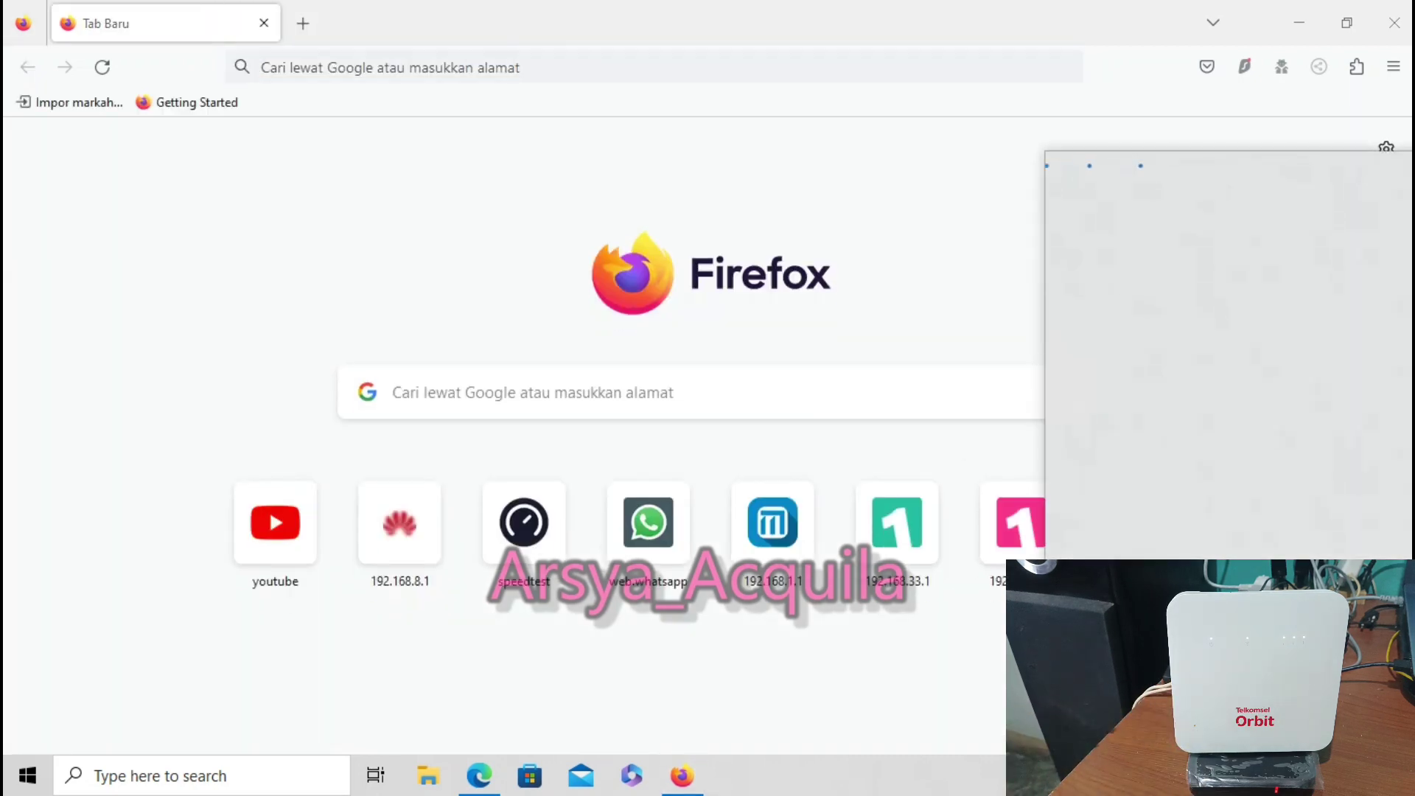
# Log in to OpenWrt LuCI at 192.168.1.1 as root and go to Network > Interfaces
pyautogui.hotkey('ctrl', 'l')
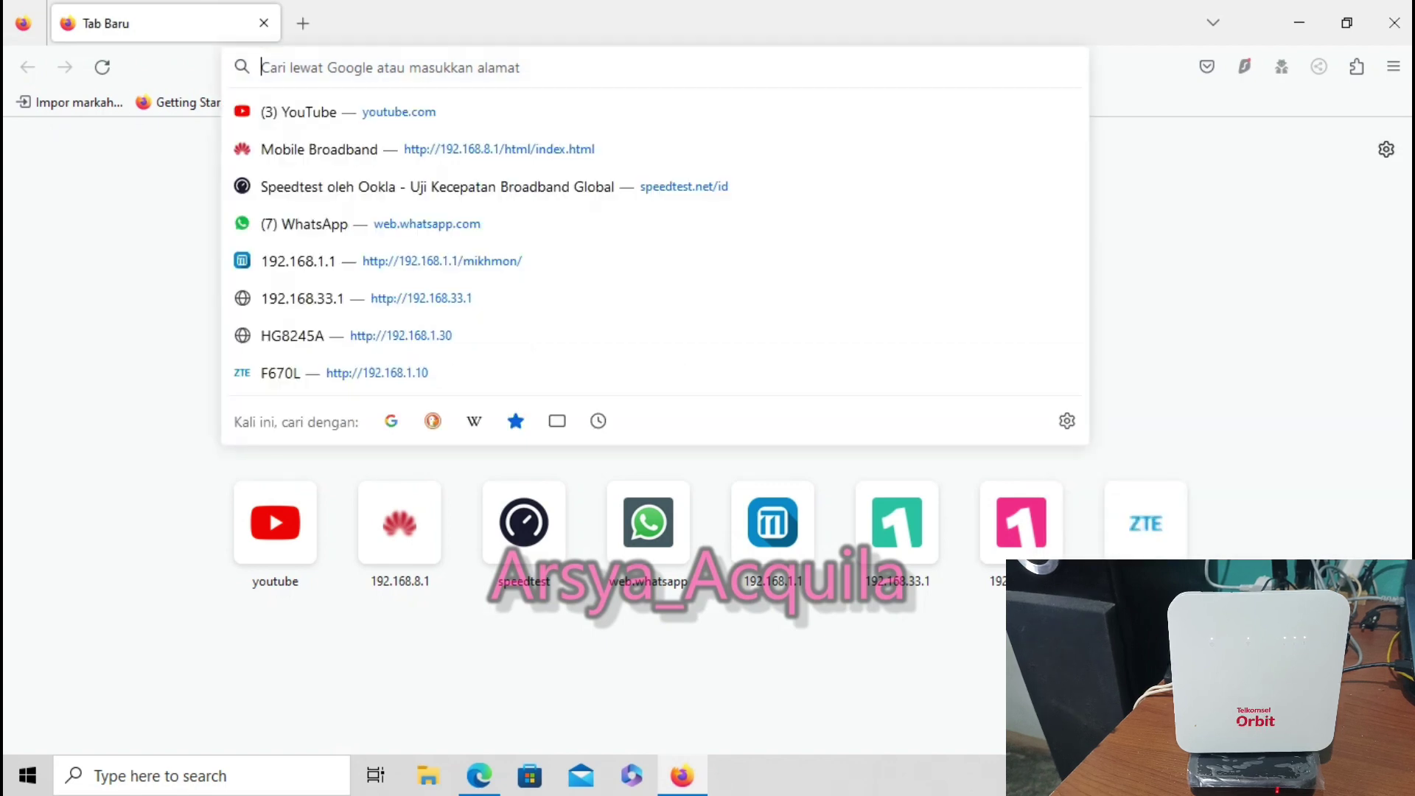
pyautogui.write('192.168.1.1/')
pyautogui.press('Return')
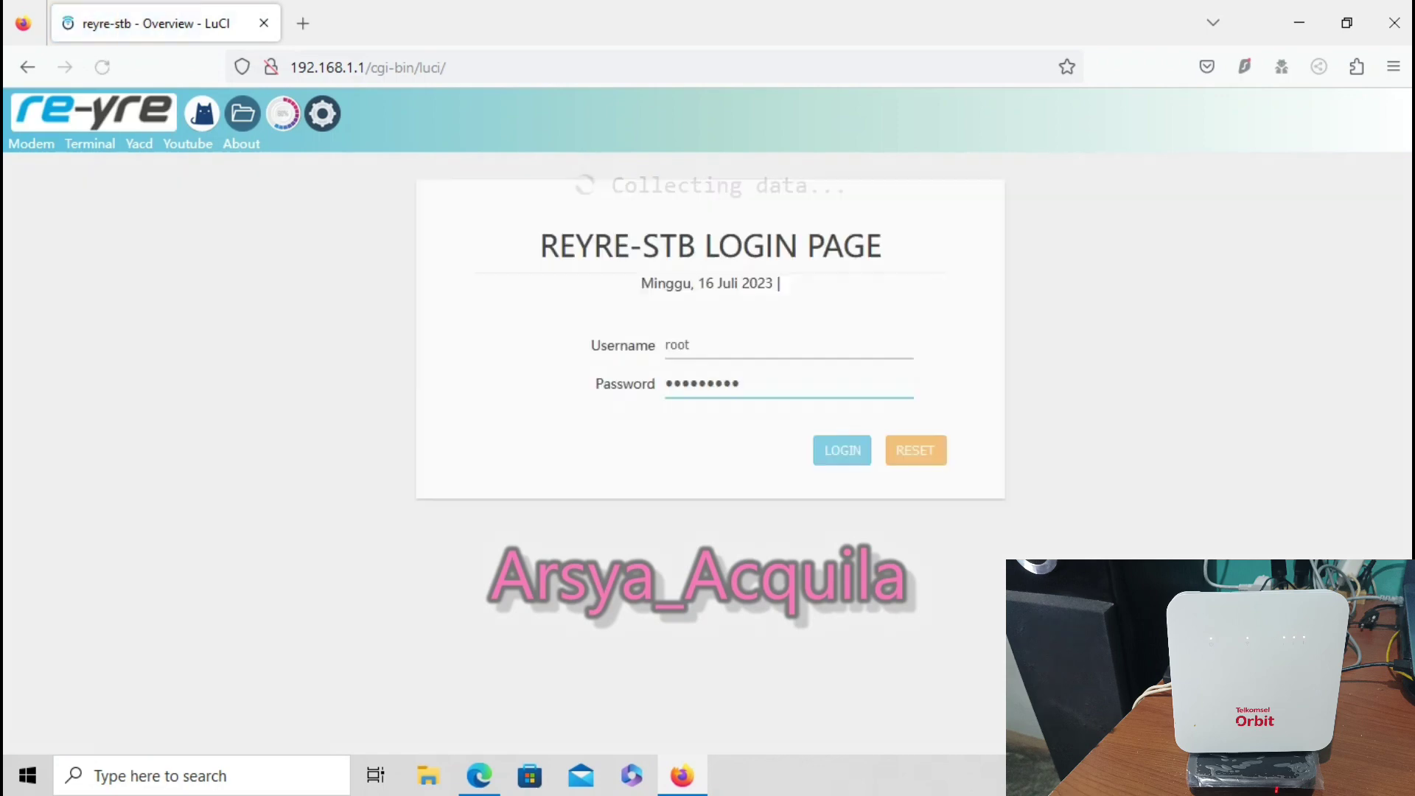
pyautogui.press('Return')
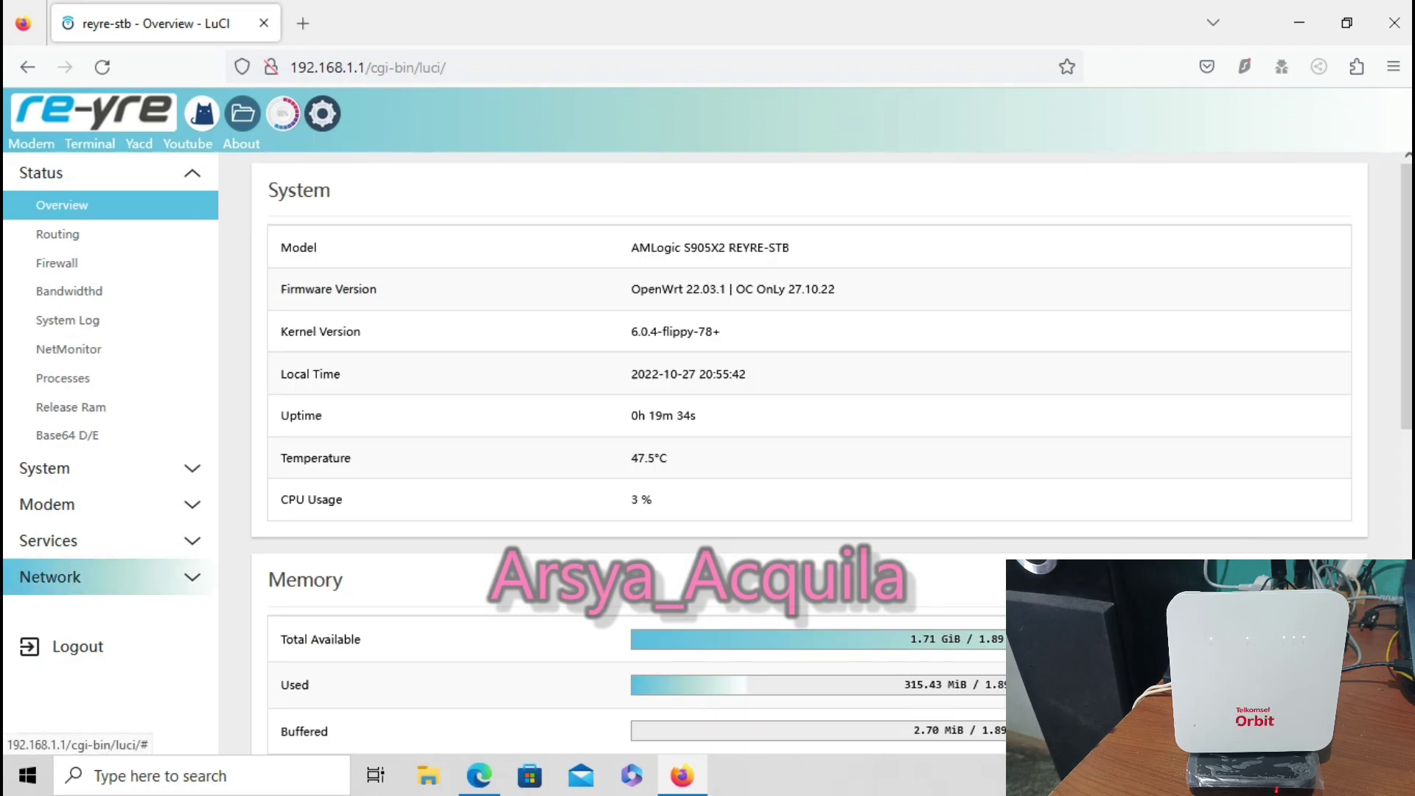
pyautogui.click(50, 576)
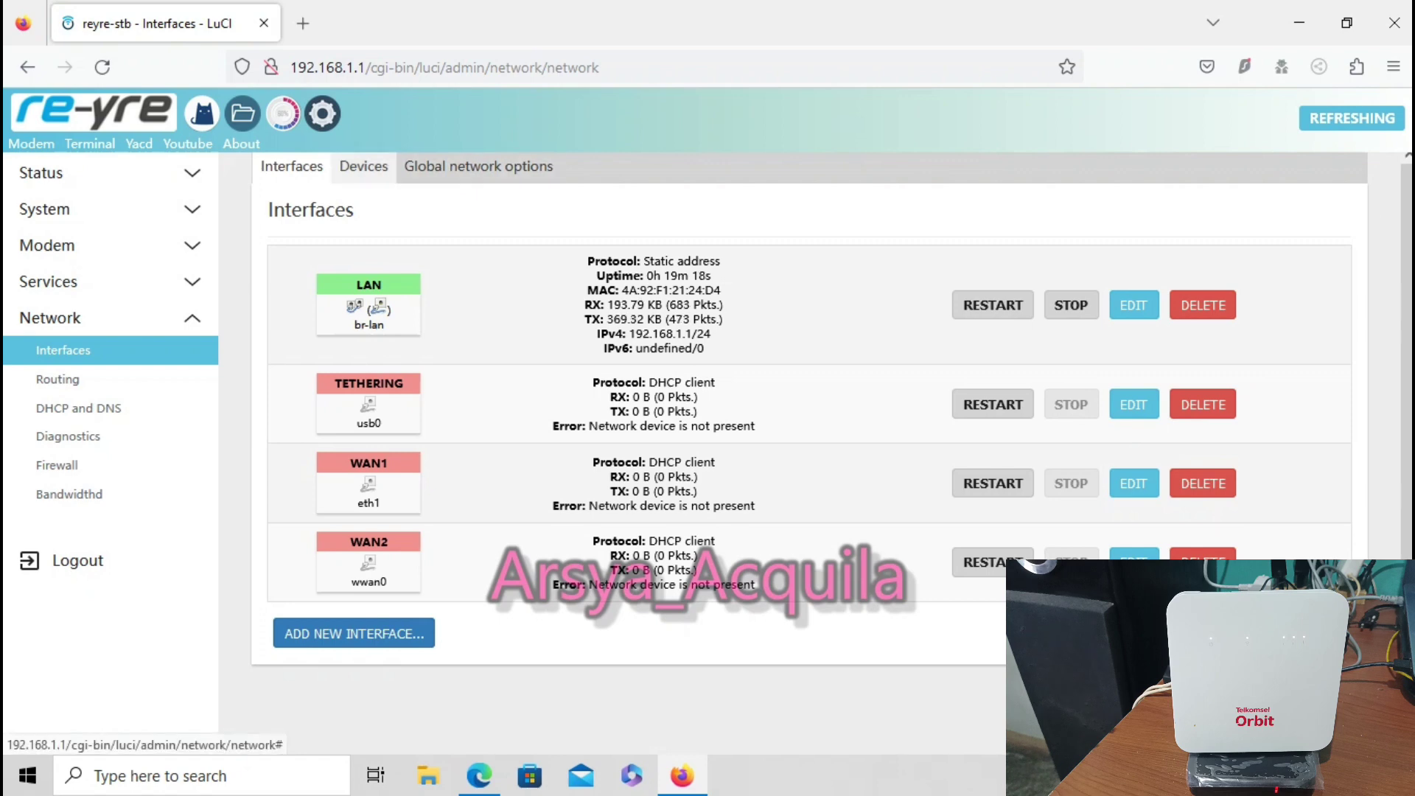
# On the Devices tab listing br-lan and eth0, begin a new device configuration
pyautogui.click(364, 166)
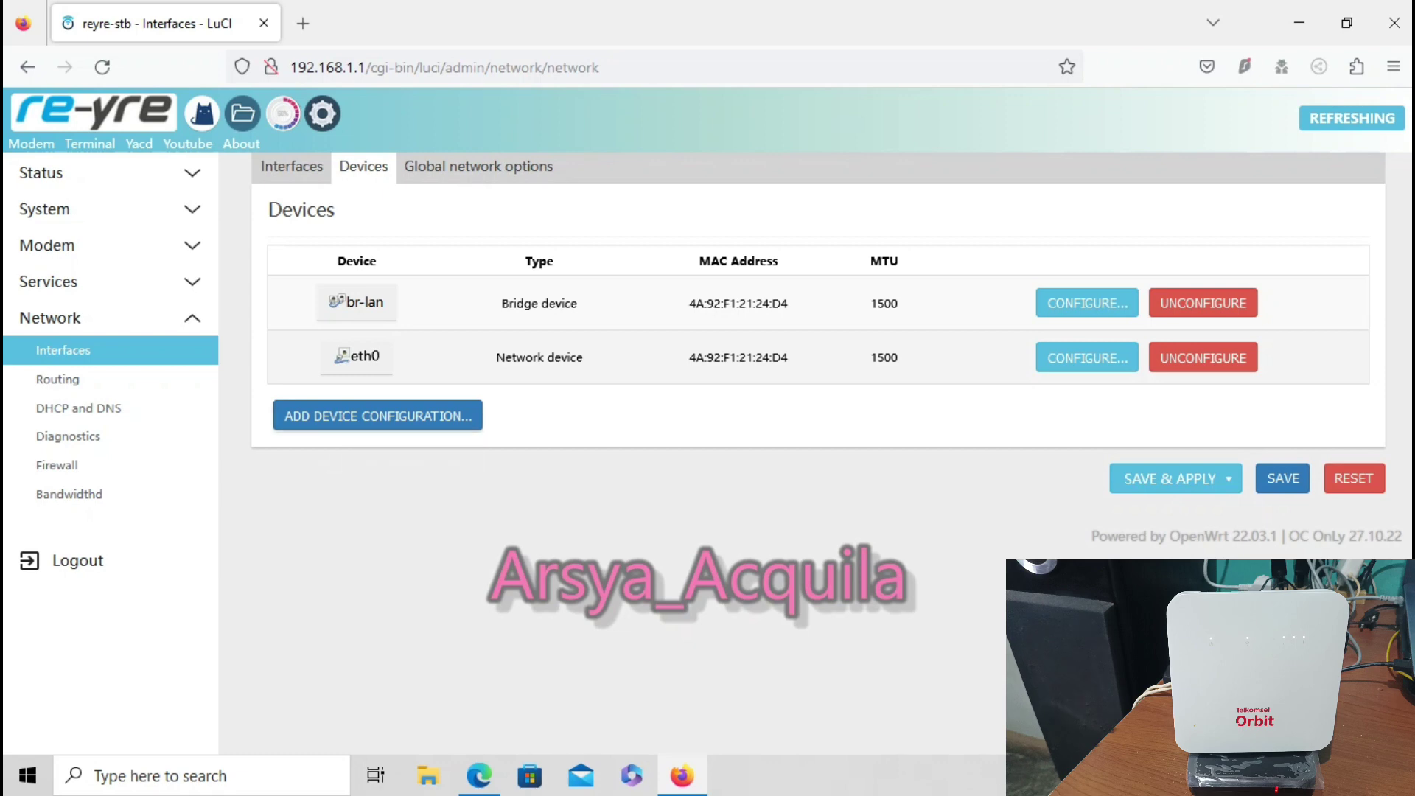
pyautogui.click(378, 415)
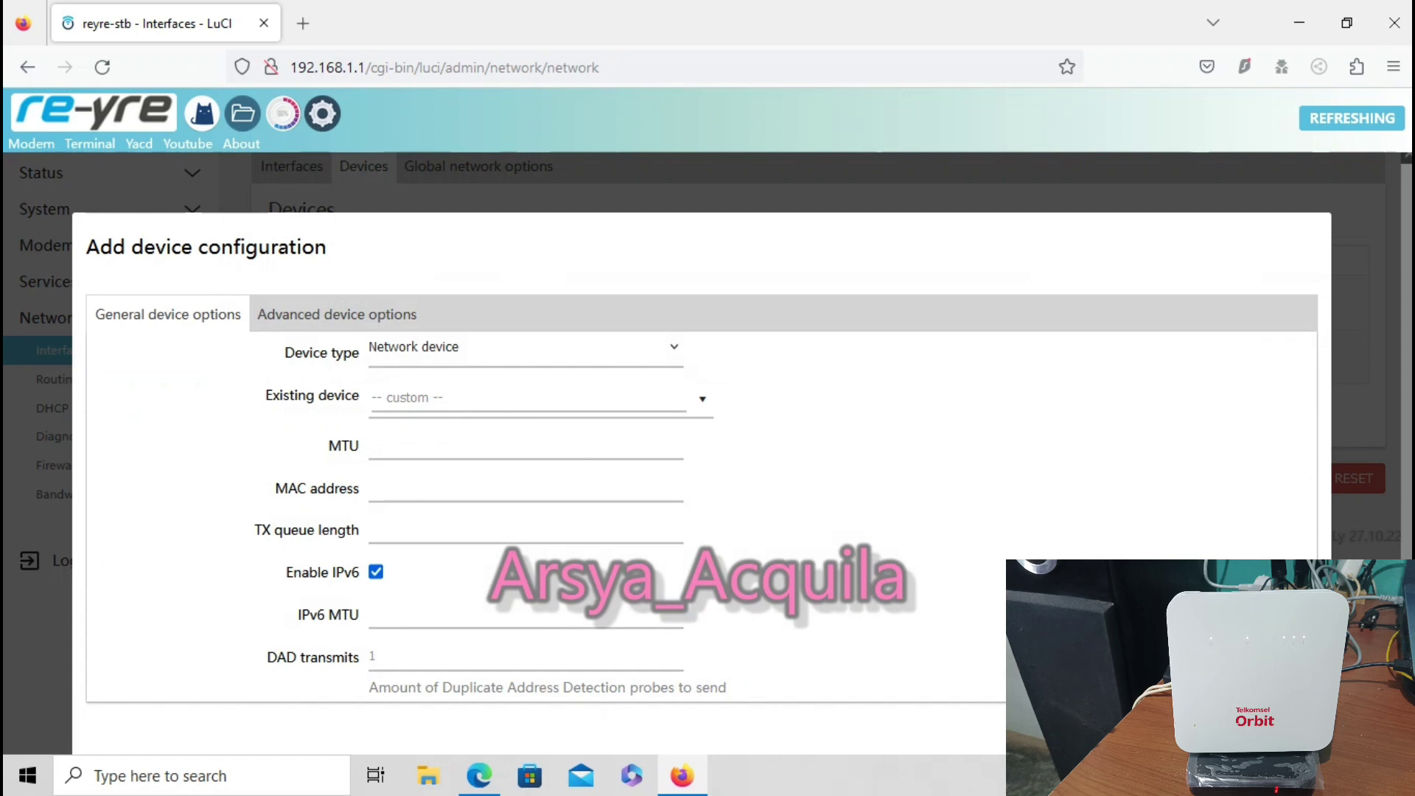
# Create MAC VLAN device br-lanmac0 on base br-lan, save and apply, then return to Interfaces
pyautogui.click(524, 347)
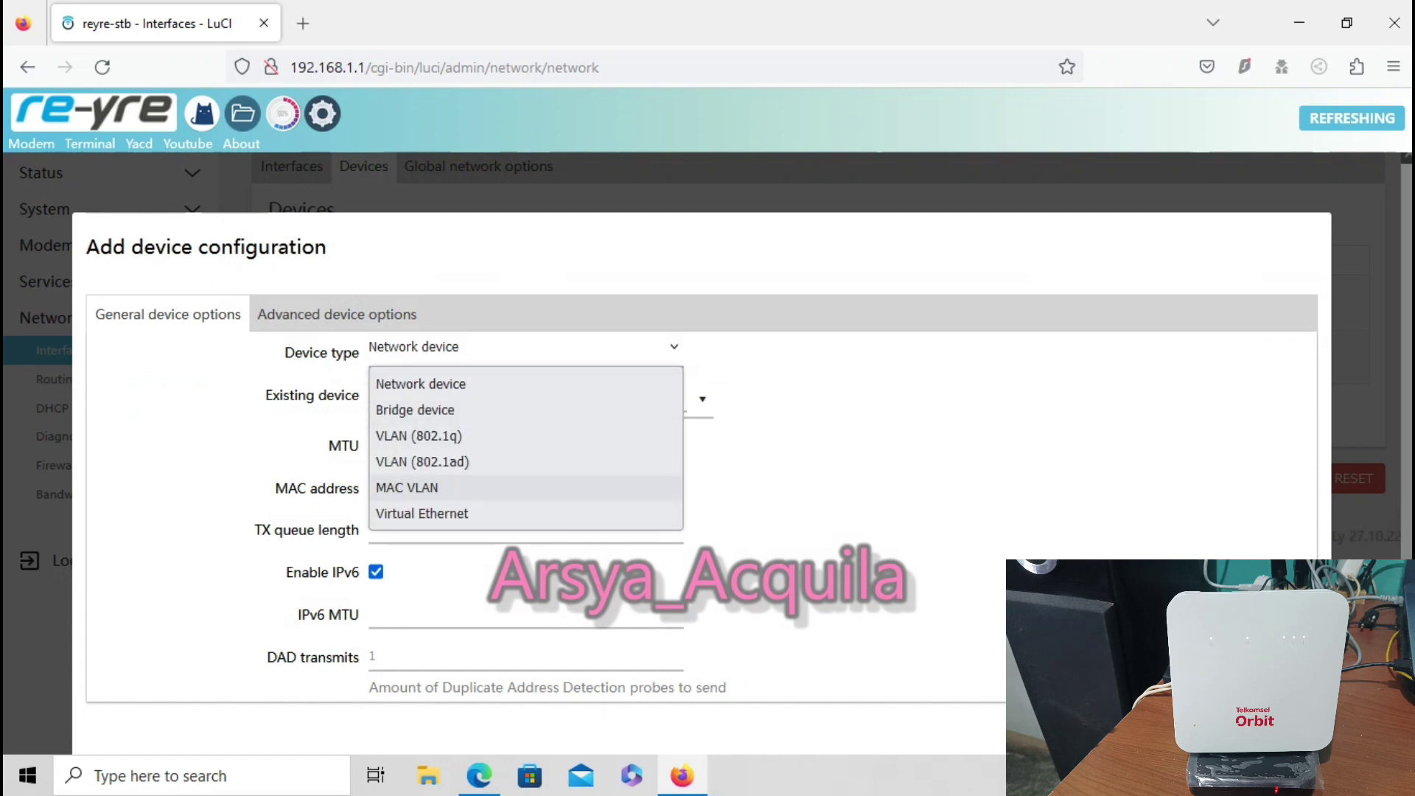
pyautogui.press('Return')
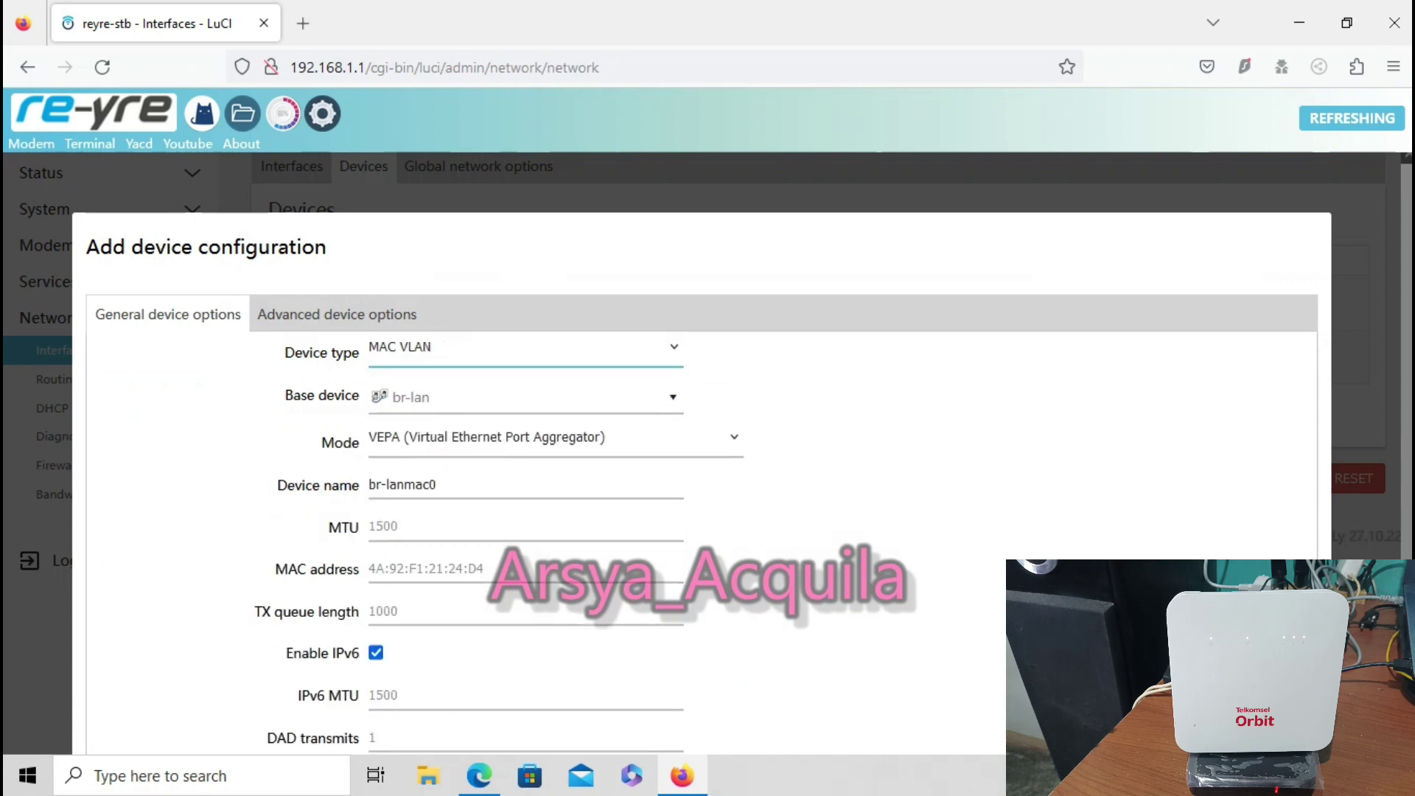
pyautogui.scroll(-2, 693, 442)
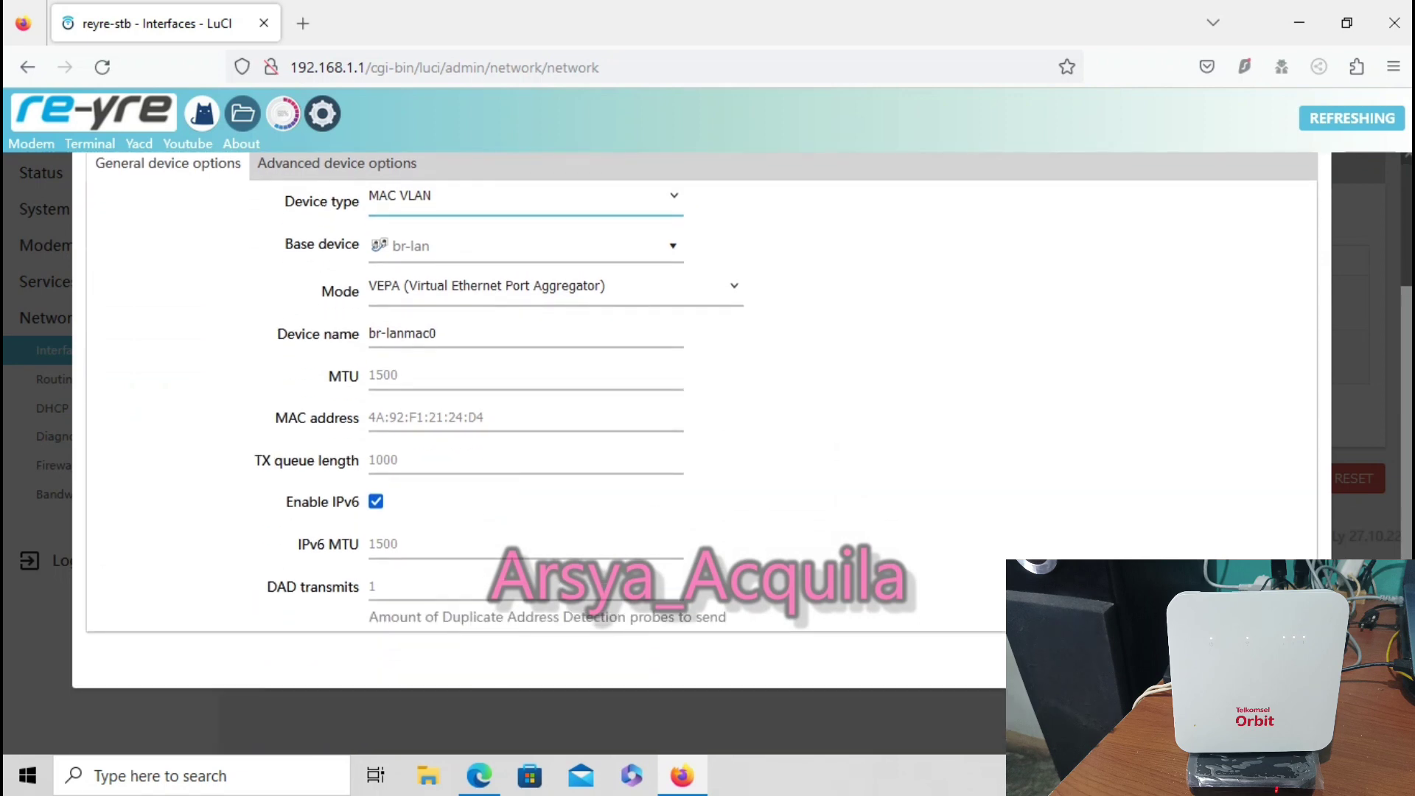
pyautogui.press('Return')
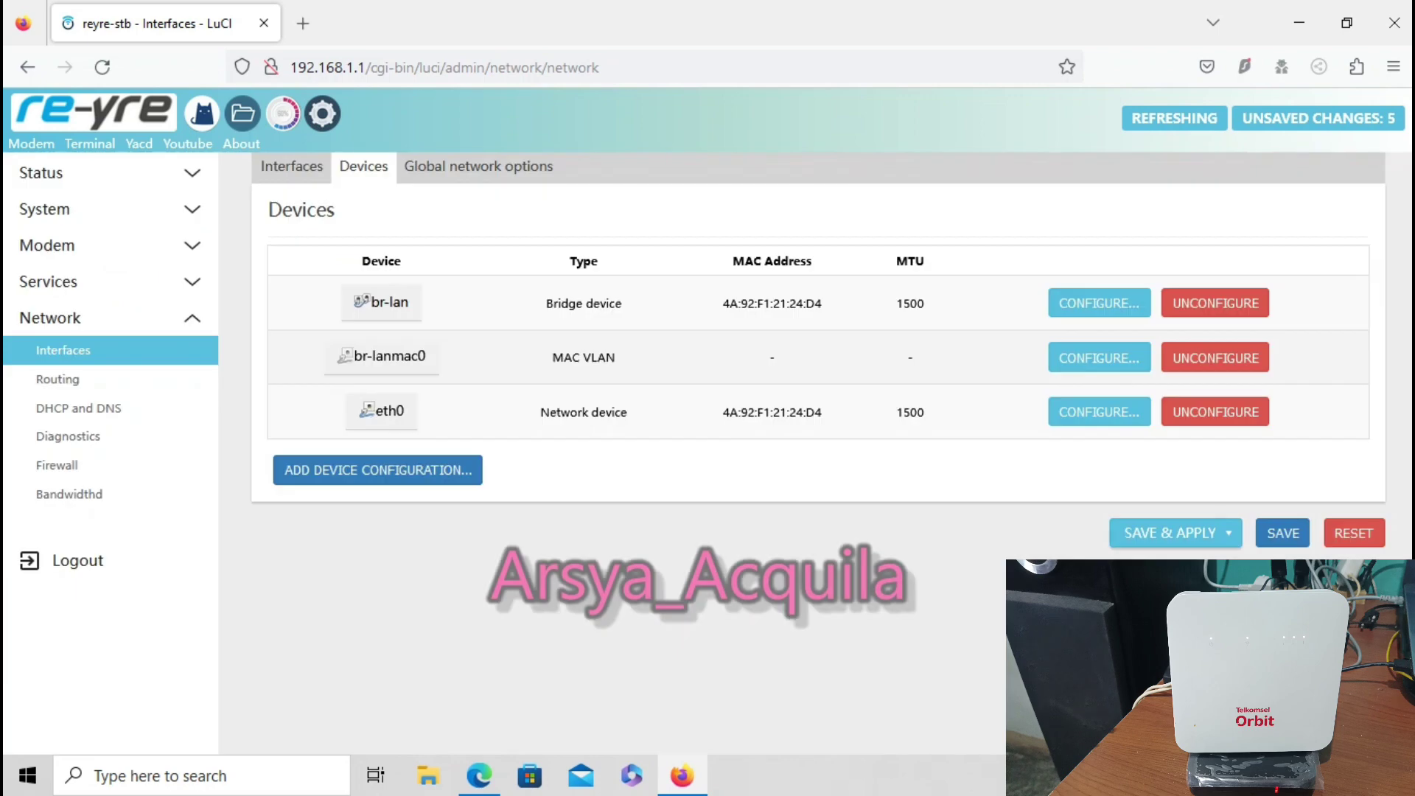
pyautogui.click(1129, 534)
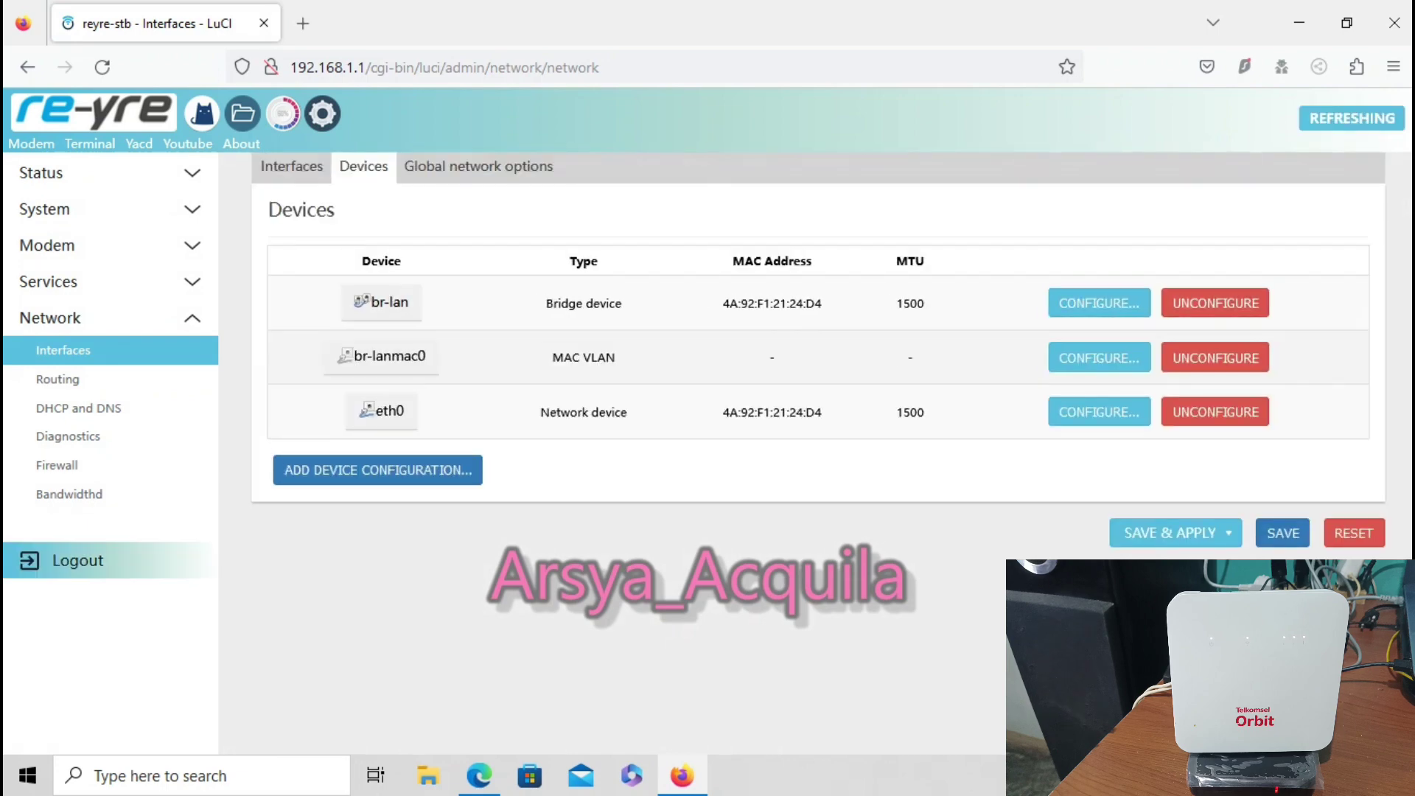
pyautogui.click(292, 166)
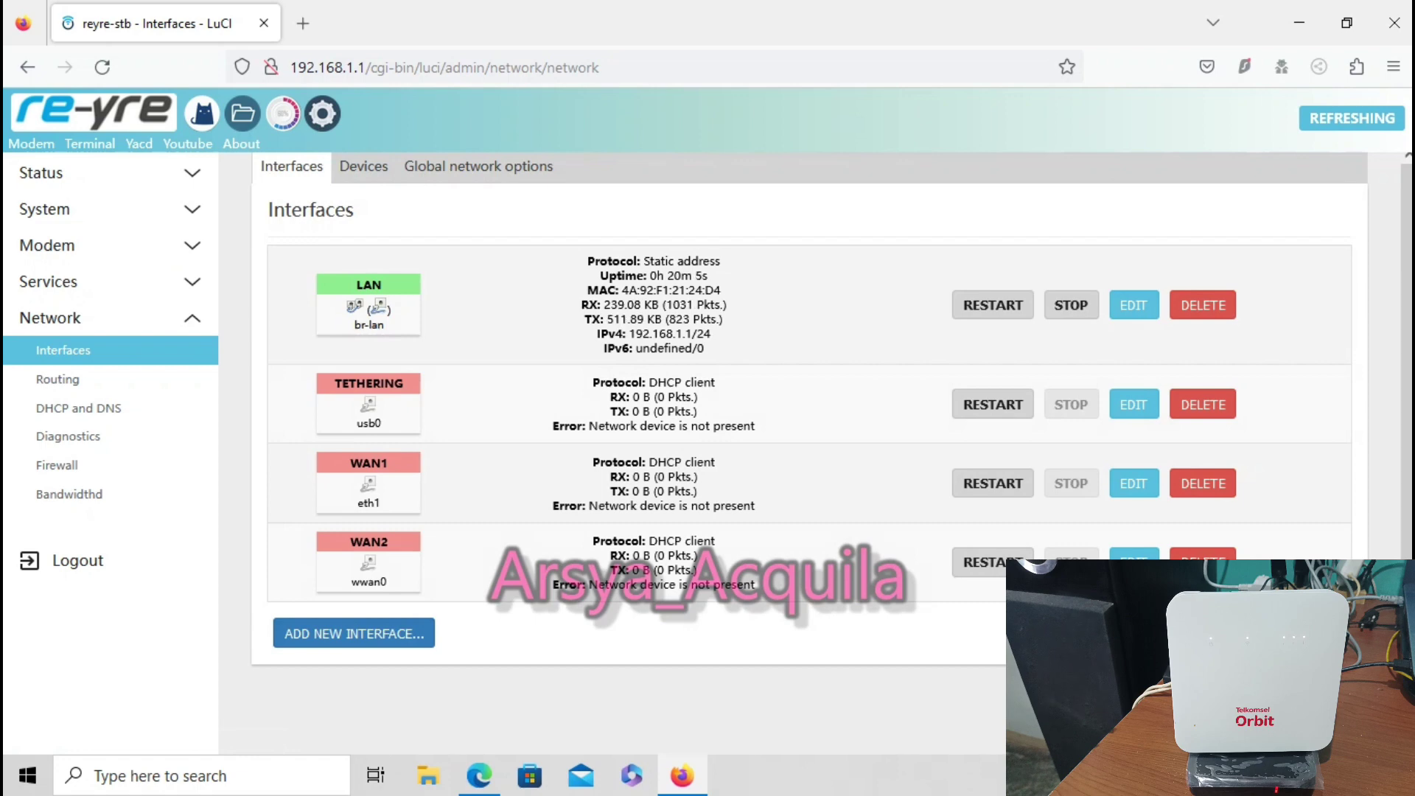
# Add interface iyoez with Static address protocol on device br-lanmac0
pyautogui.click(354, 633)
pyautogui.write('iyoez')
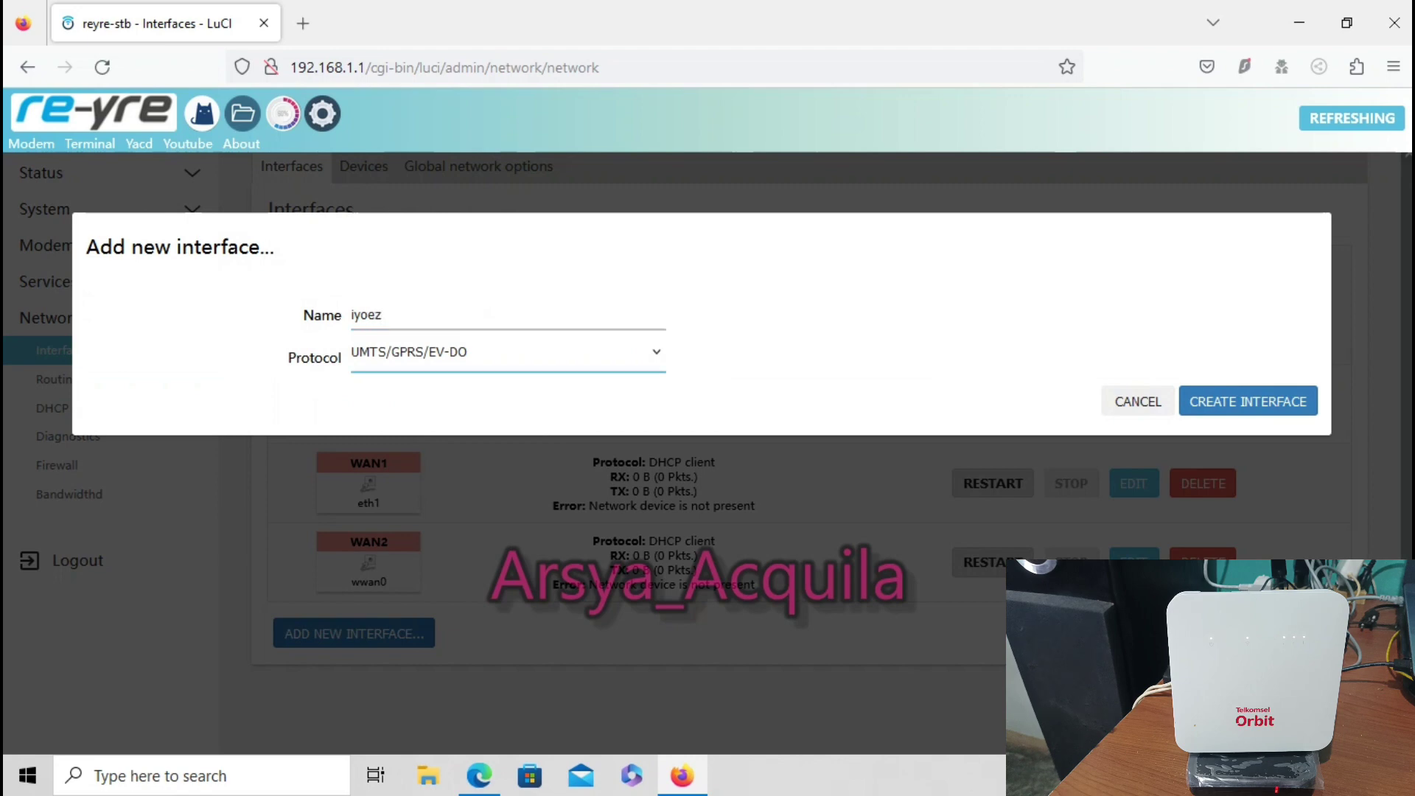
pyautogui.press('Tab')
pyautogui.hotkey('alt', 'Down')
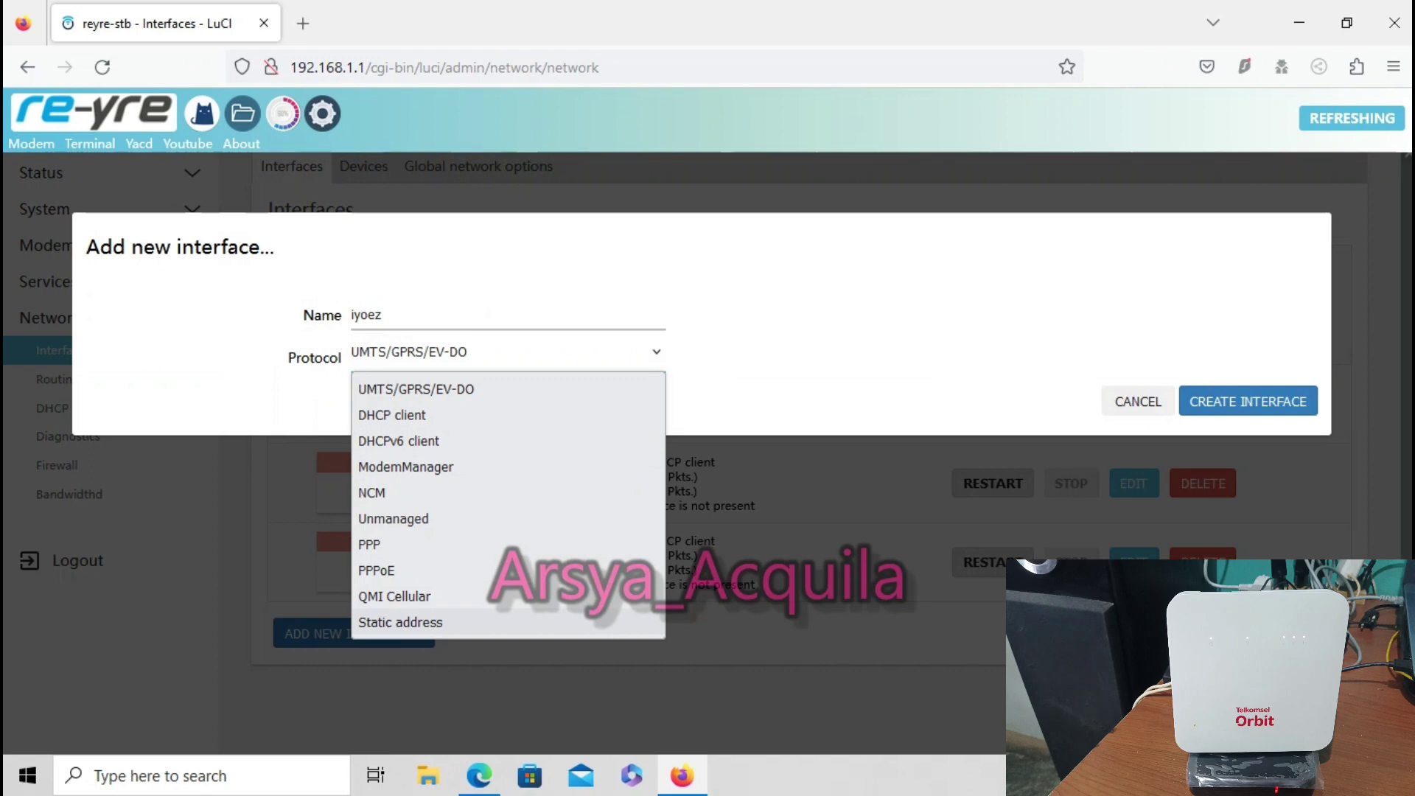
pyautogui.press('Return')
pyautogui.press('Tab')
pyautogui.hotkey('alt', 'Down')
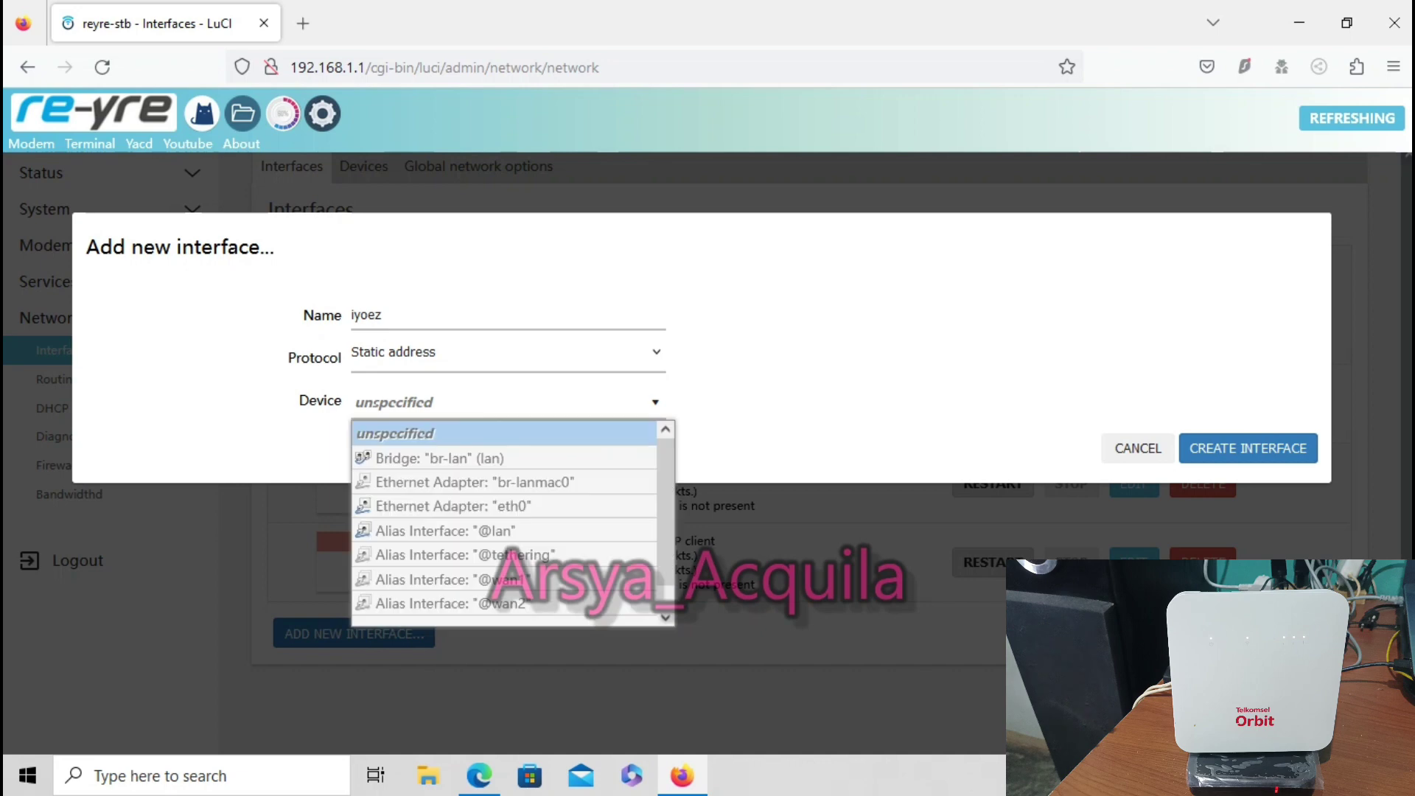
pyautogui.press('Down')
pyautogui.press('Down')
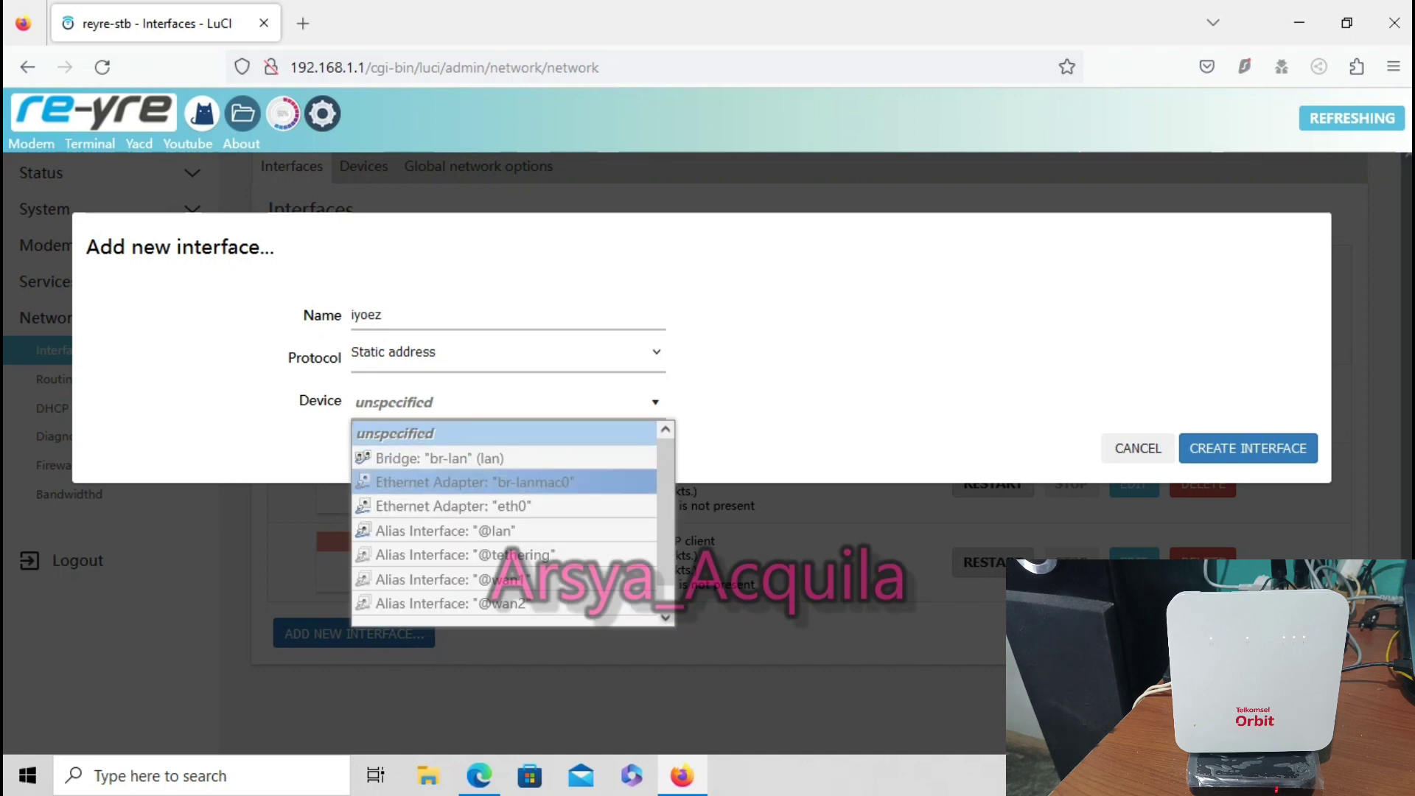
pyautogui.press('Return')
pyautogui.press('Return')
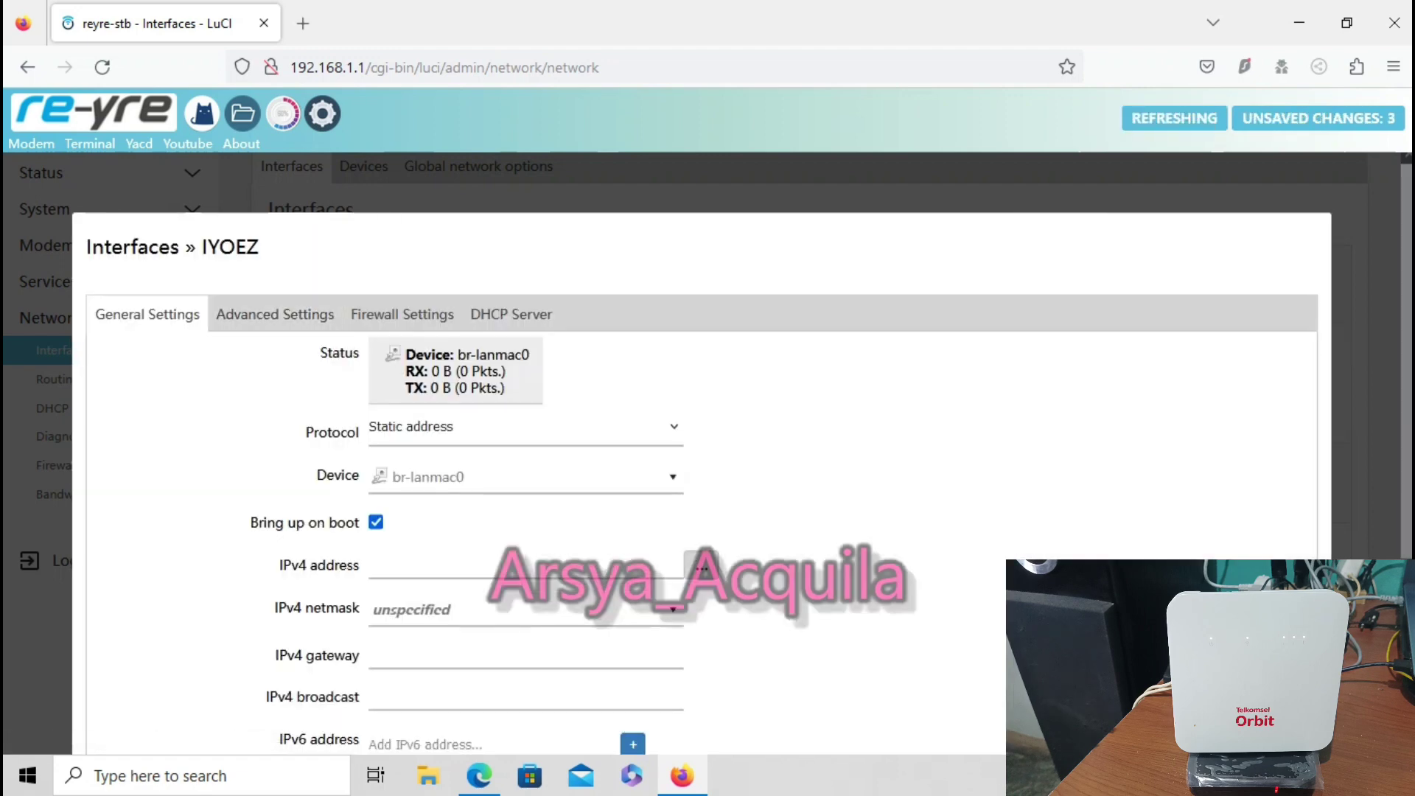
# Enter IPv4 192.168.8.111, netmask 255.255.255.0 and gateway 192.168.8.1, then close the IYOEZ editor
pyautogui.scroll(-3, 700, 479)
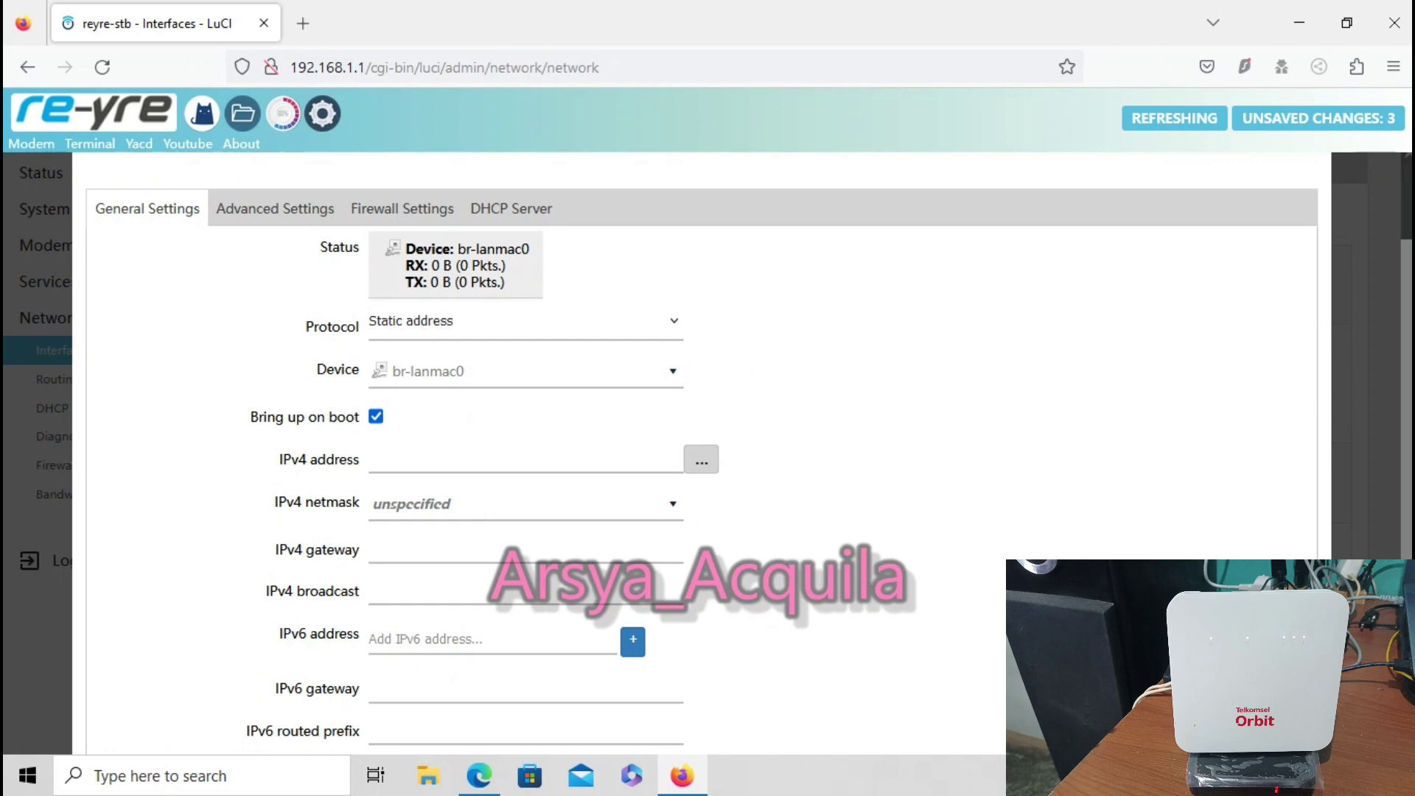
pyautogui.click(376, 459)
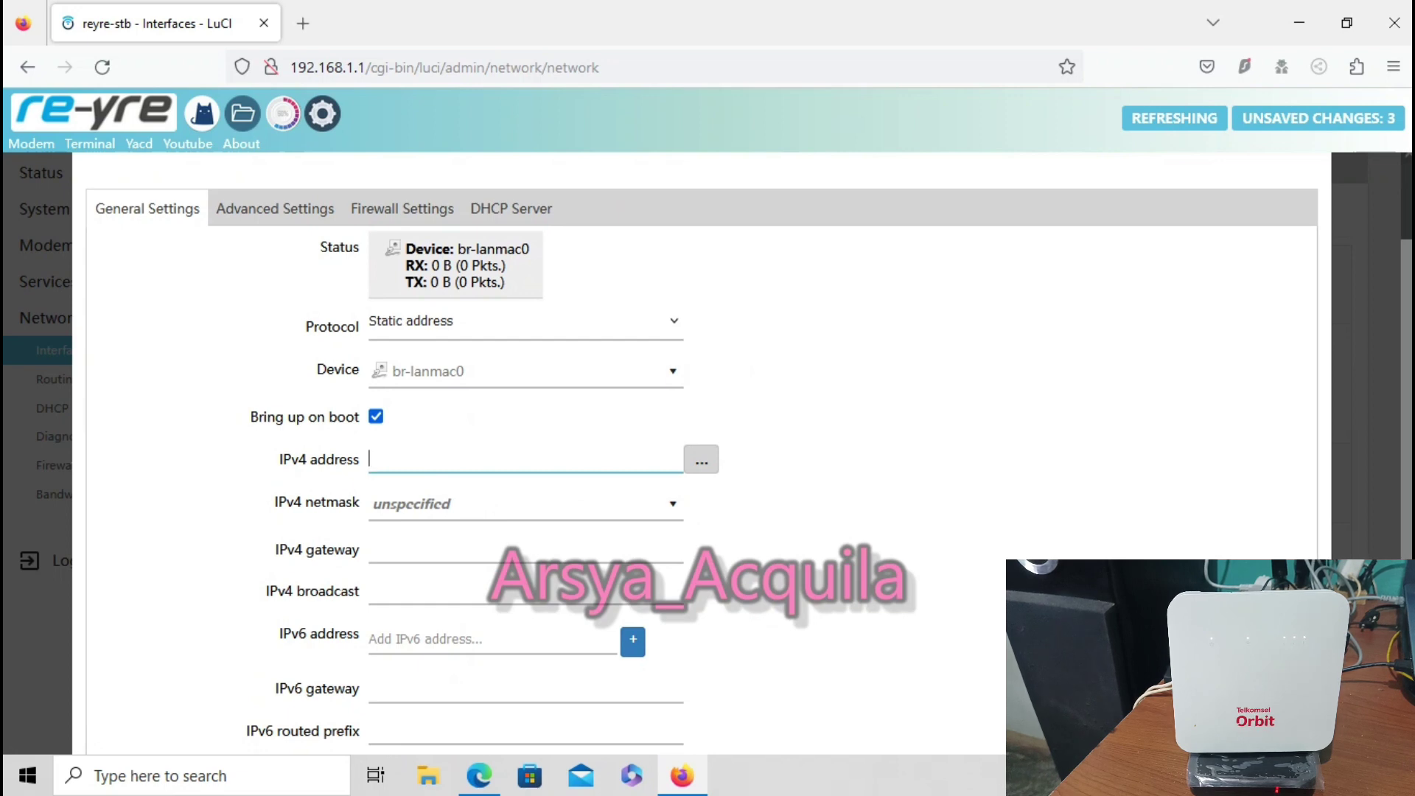
pyautogui.write('192')
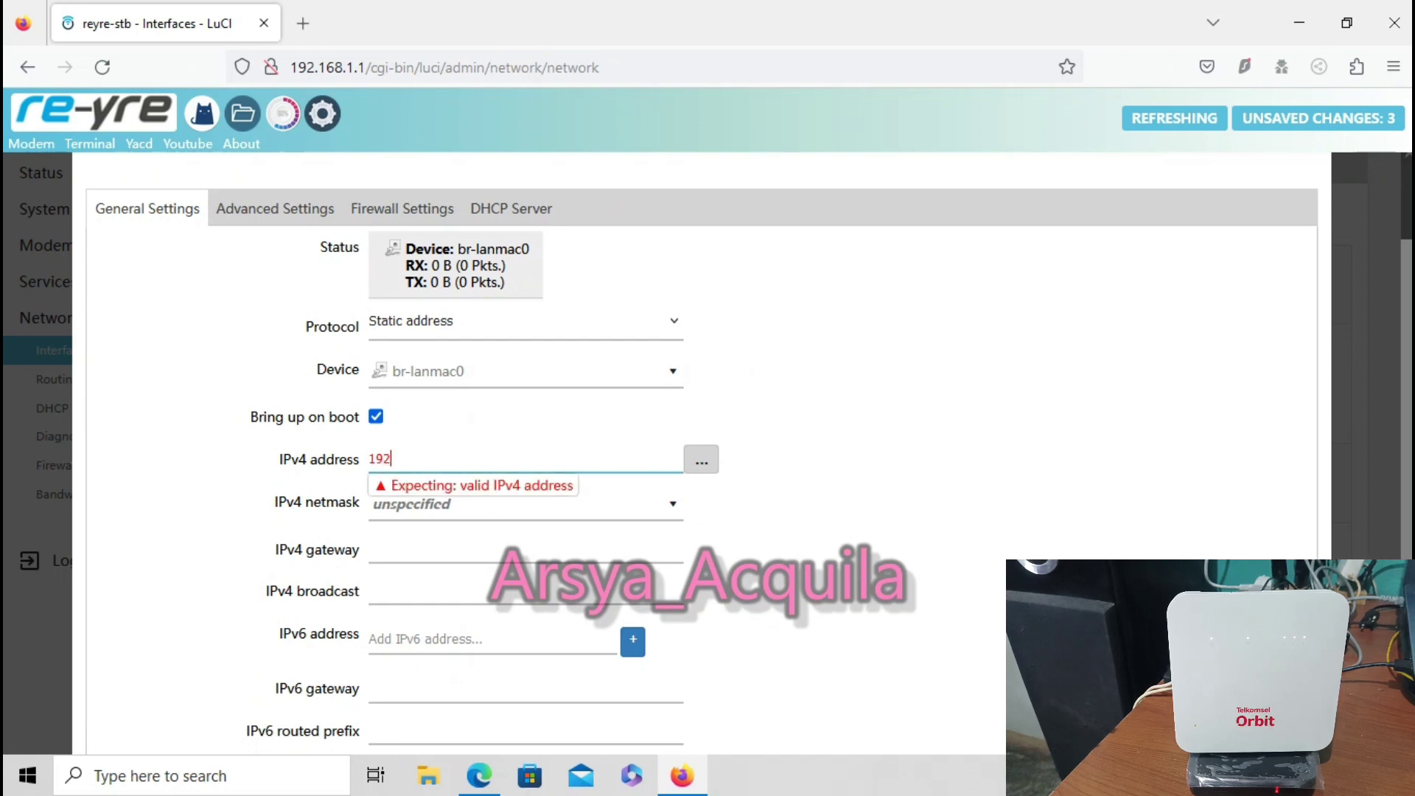
pyautogui.write('.168.8.111')
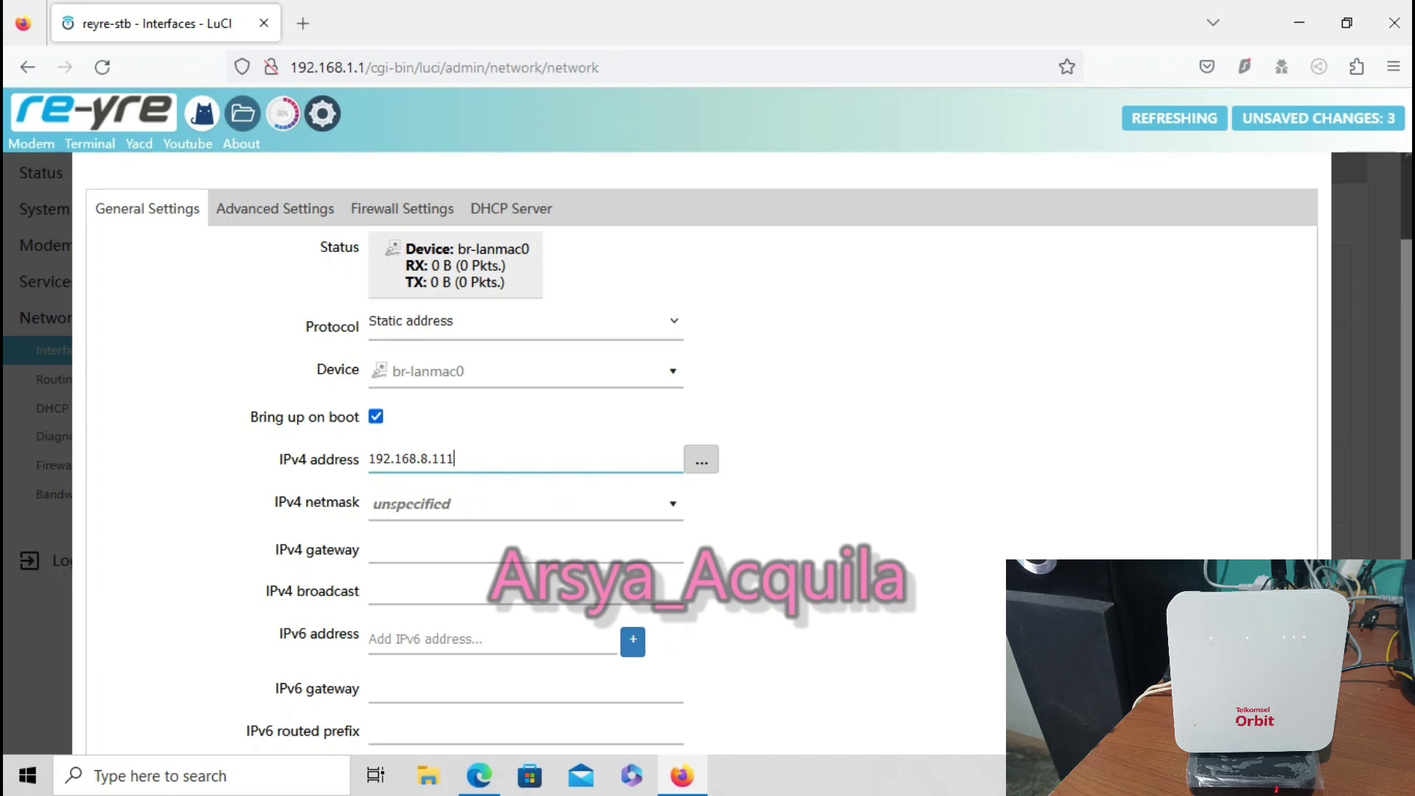
pyautogui.hotkey('shift', 'Left')
pyautogui.hotkey('shift', 'Left')
pyautogui.hotkey('shift', 'Left')
pyautogui.press('Tab')
pyautogui.press('space')
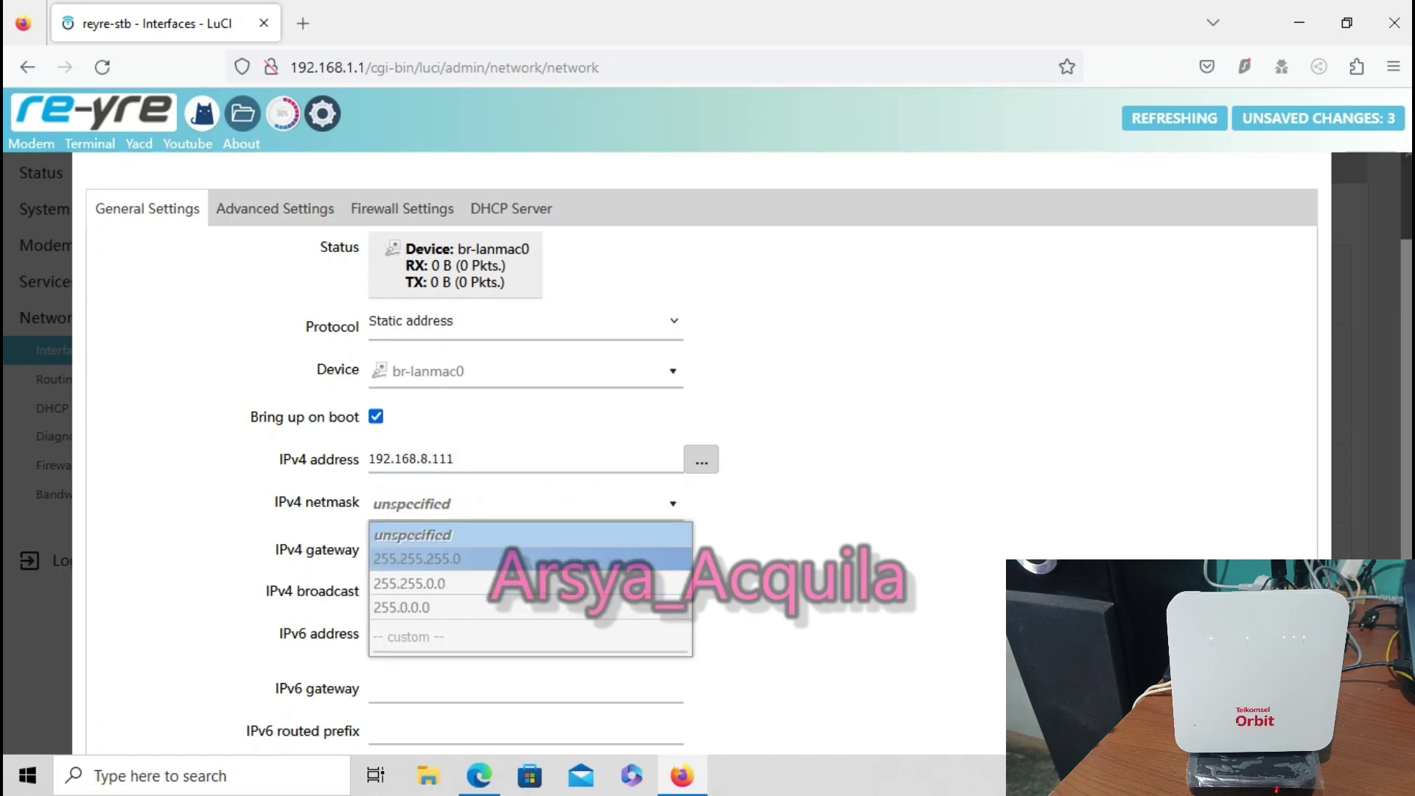
pyautogui.press('Return')
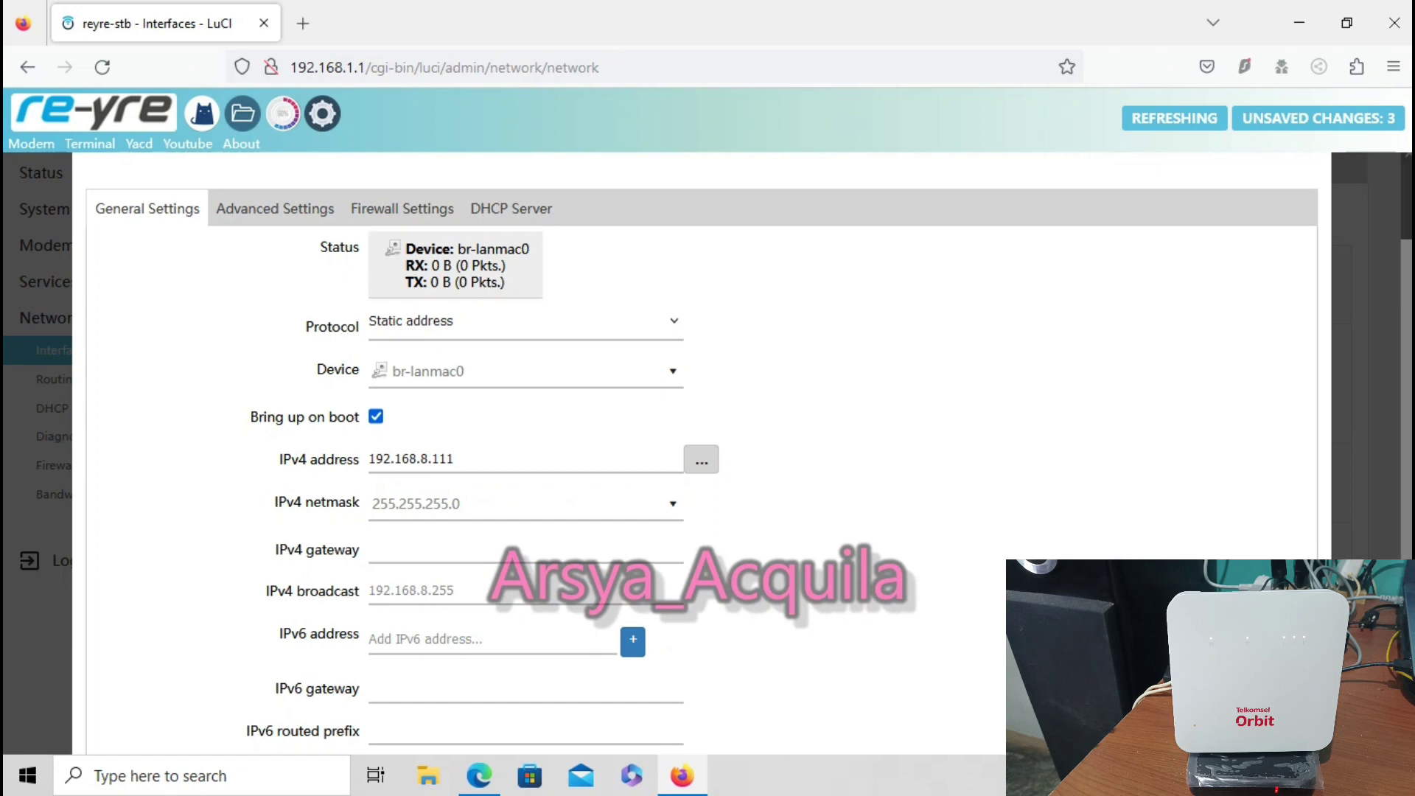
pyautogui.click(370, 549)
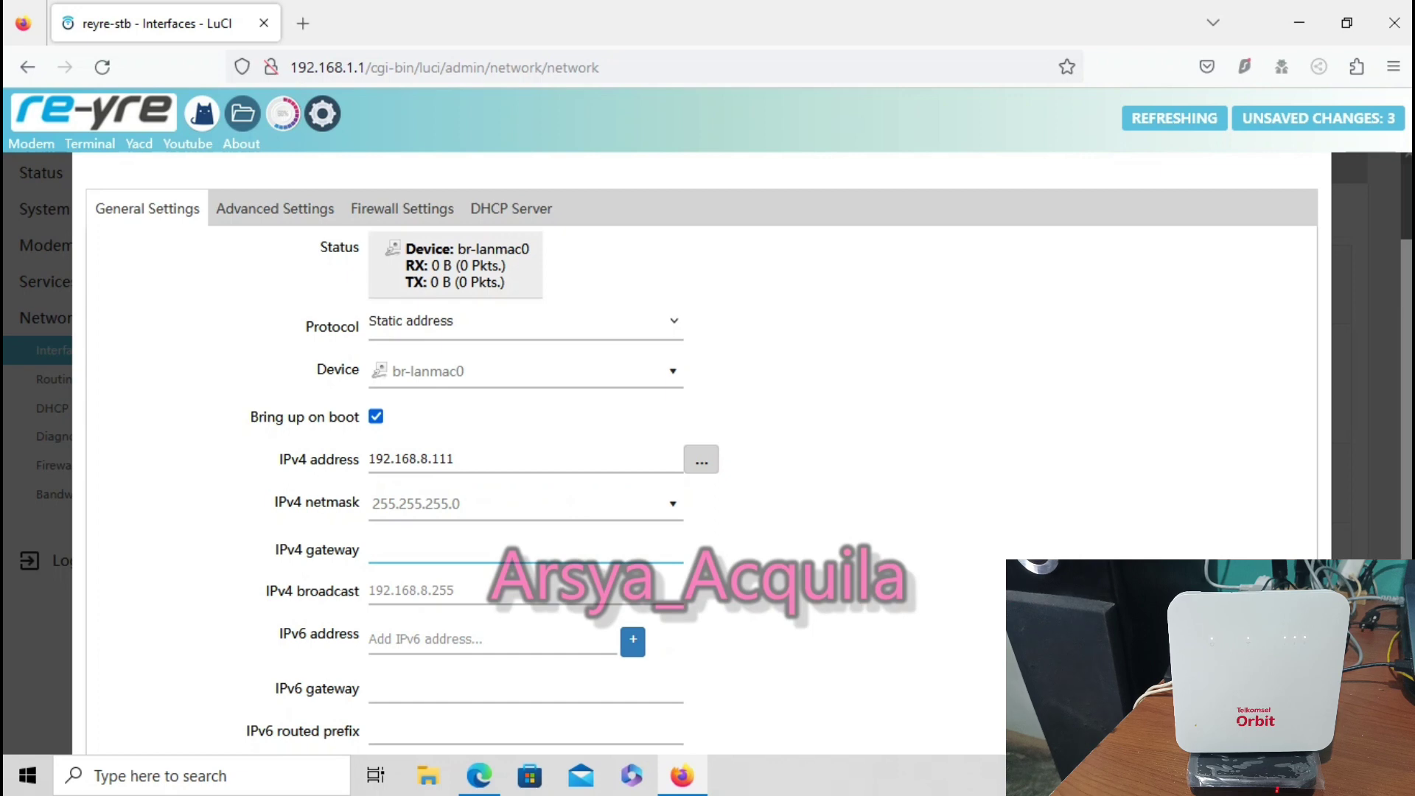
pyautogui.write('192')
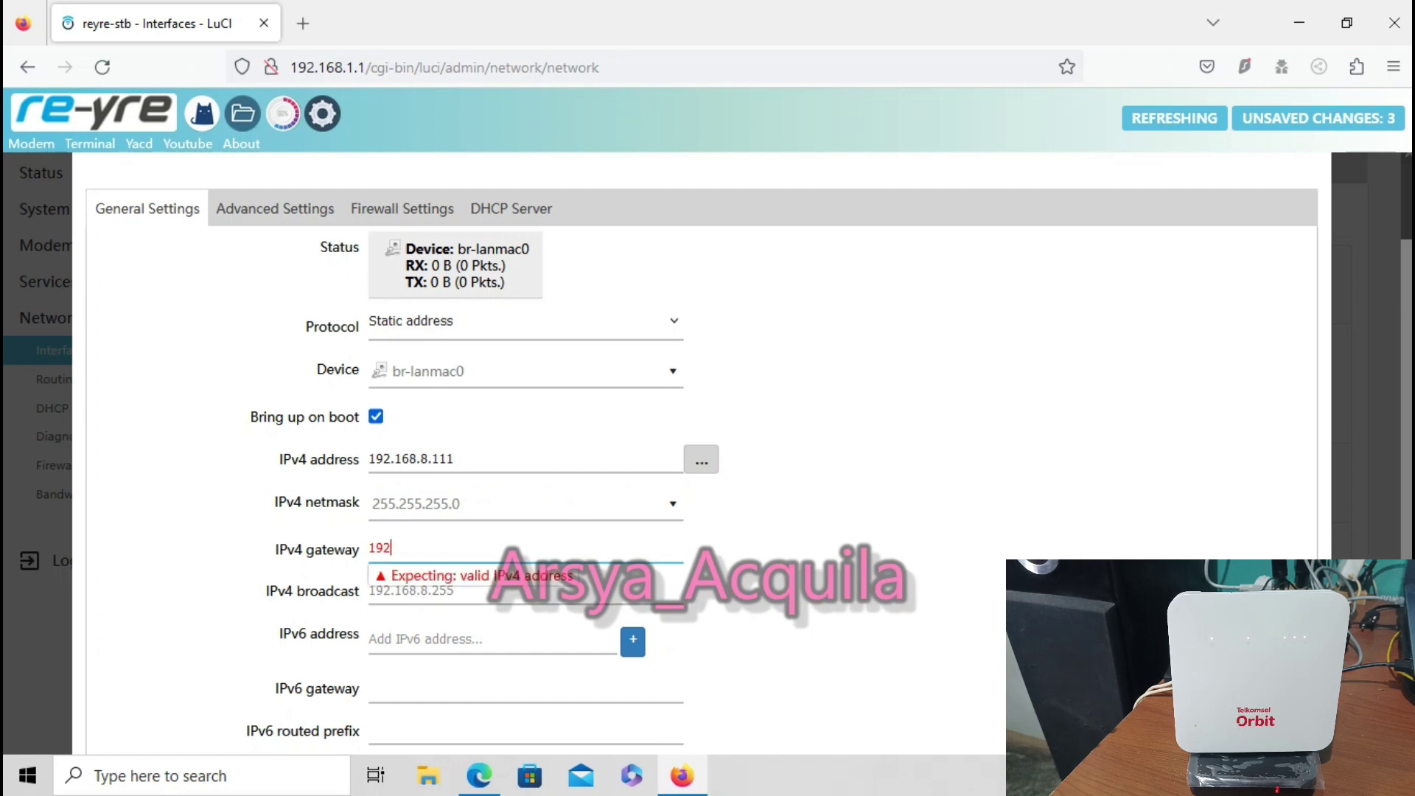
pyautogui.write('.168.8.1')
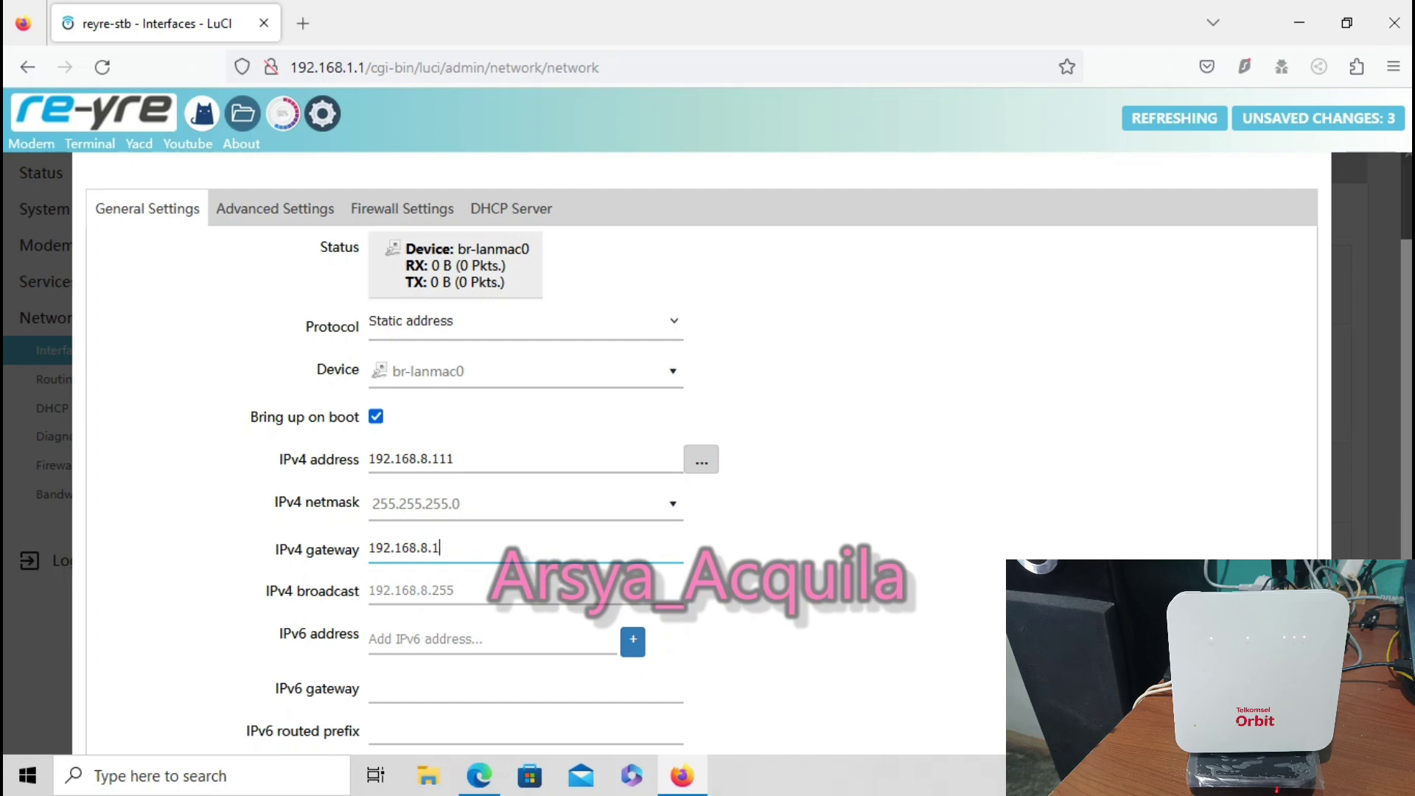
pyautogui.scroll(-2, 700, 442)
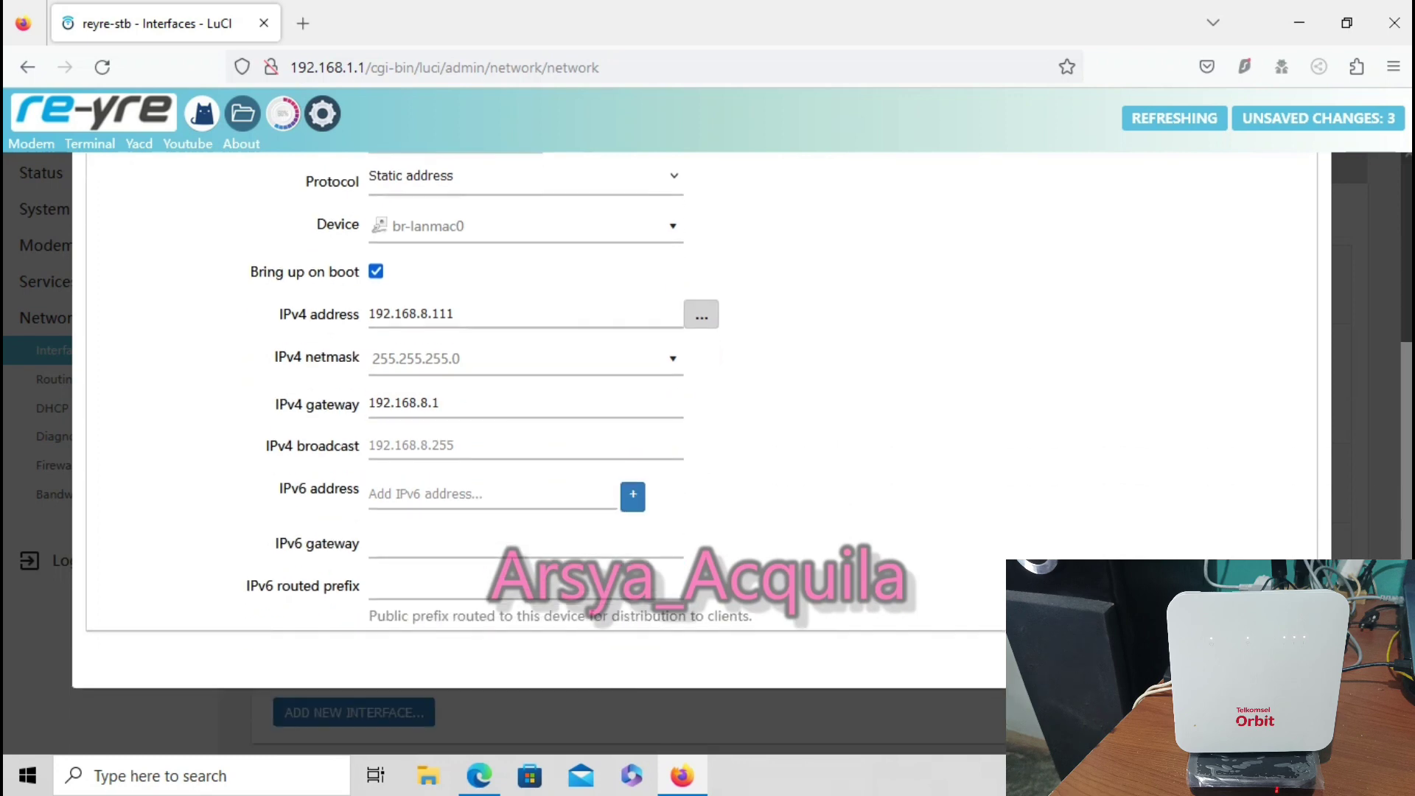
pyautogui.press('Return')
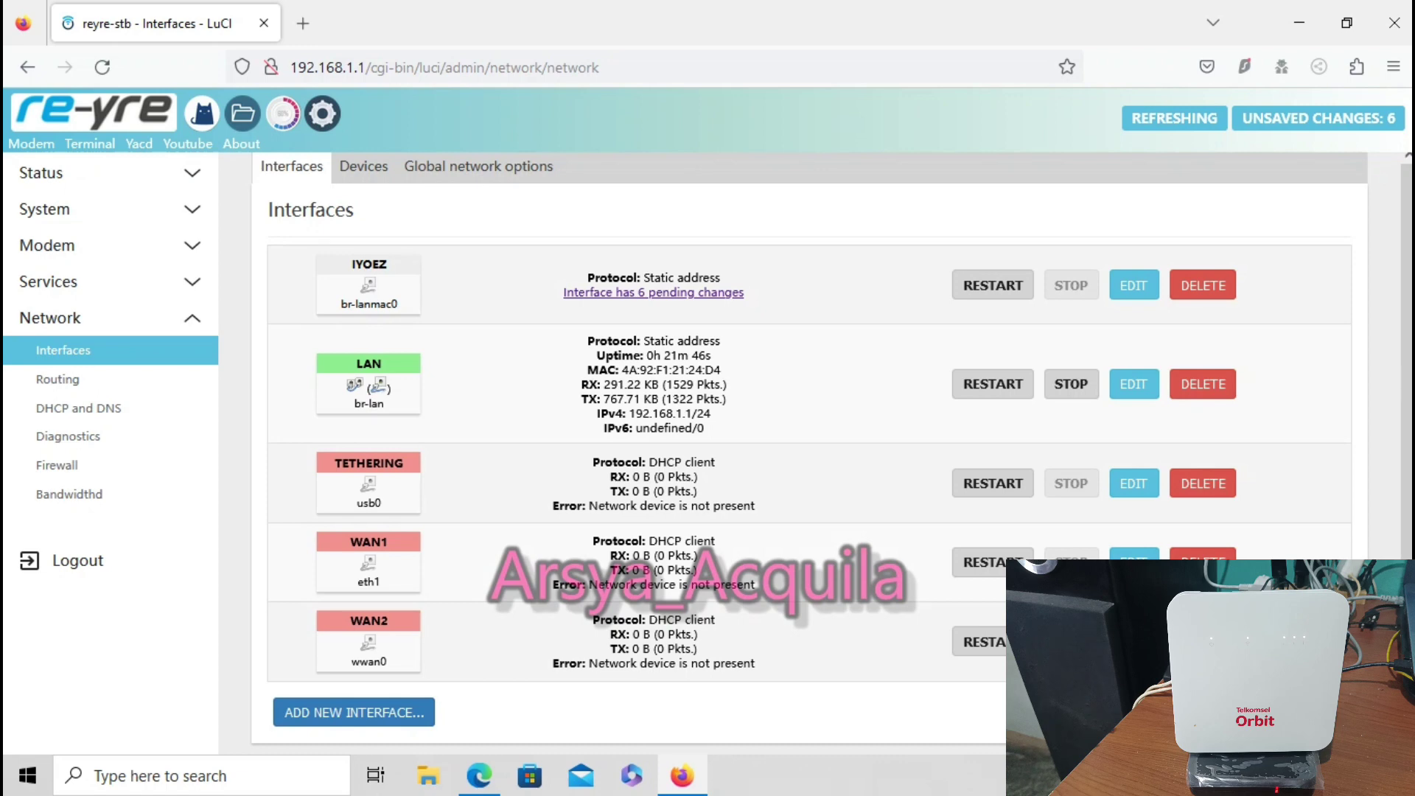
# Assign the IYOEZ interface to the wan firewall zone and save it
pyautogui.scroll(-2, 737, 442)
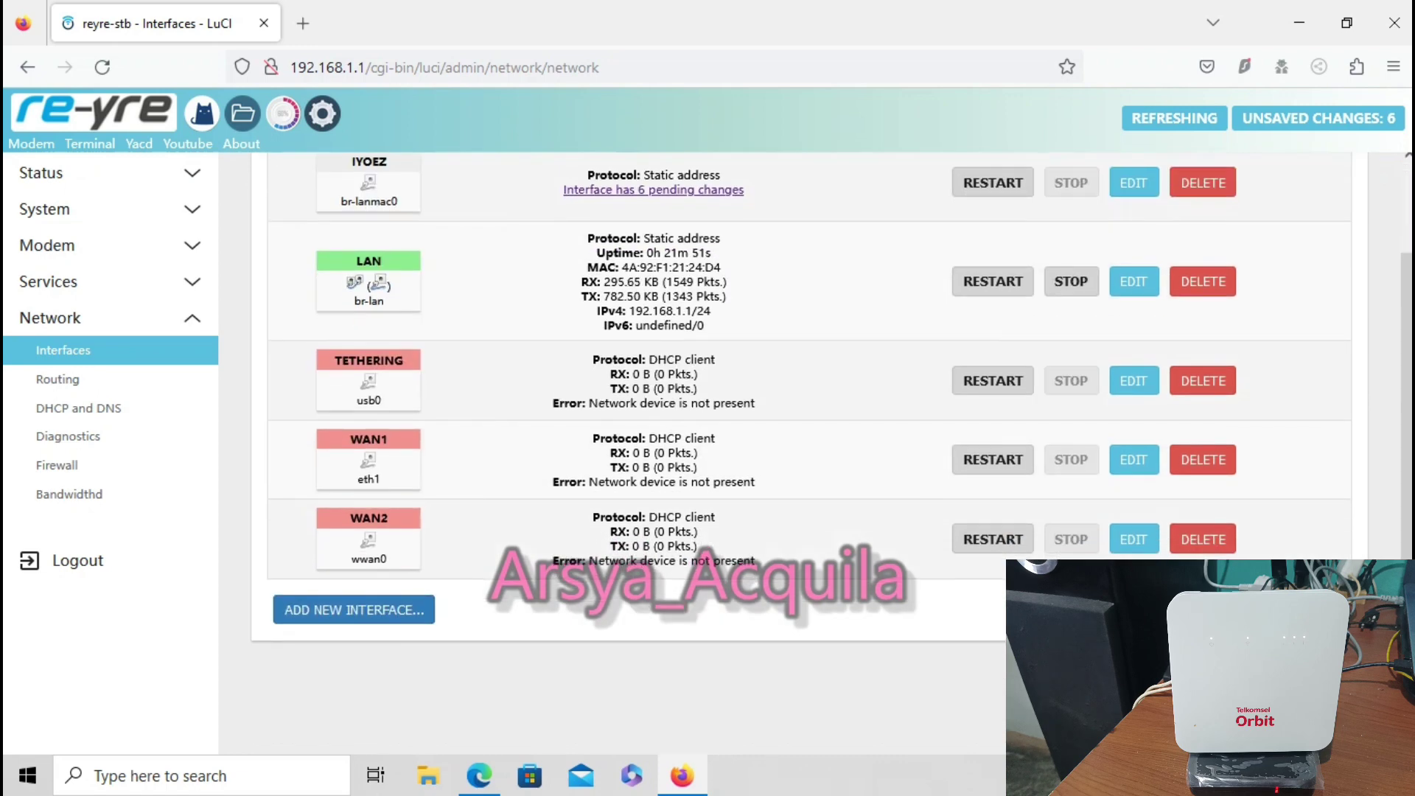
pyautogui.scroll(2, 737, 442)
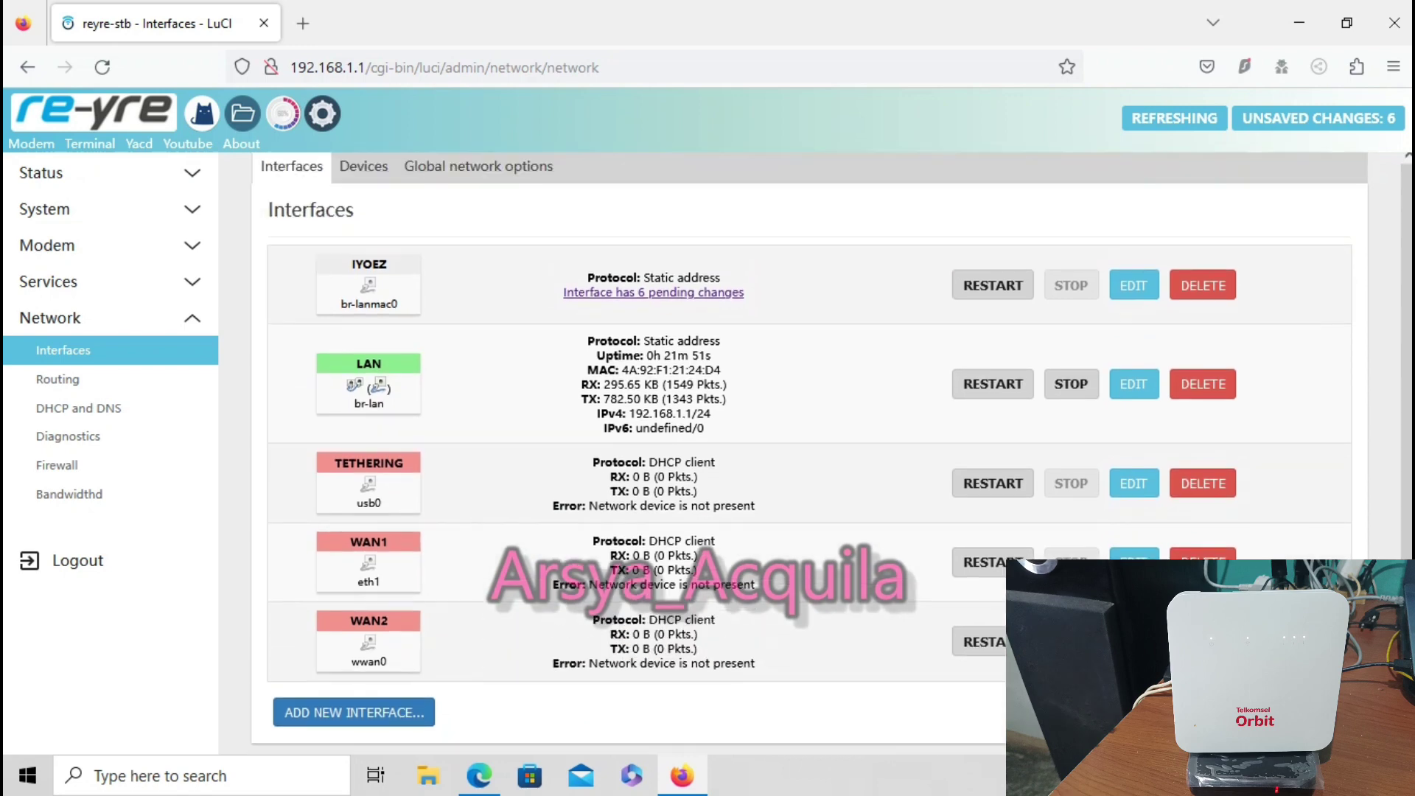
pyautogui.click(1133, 286)
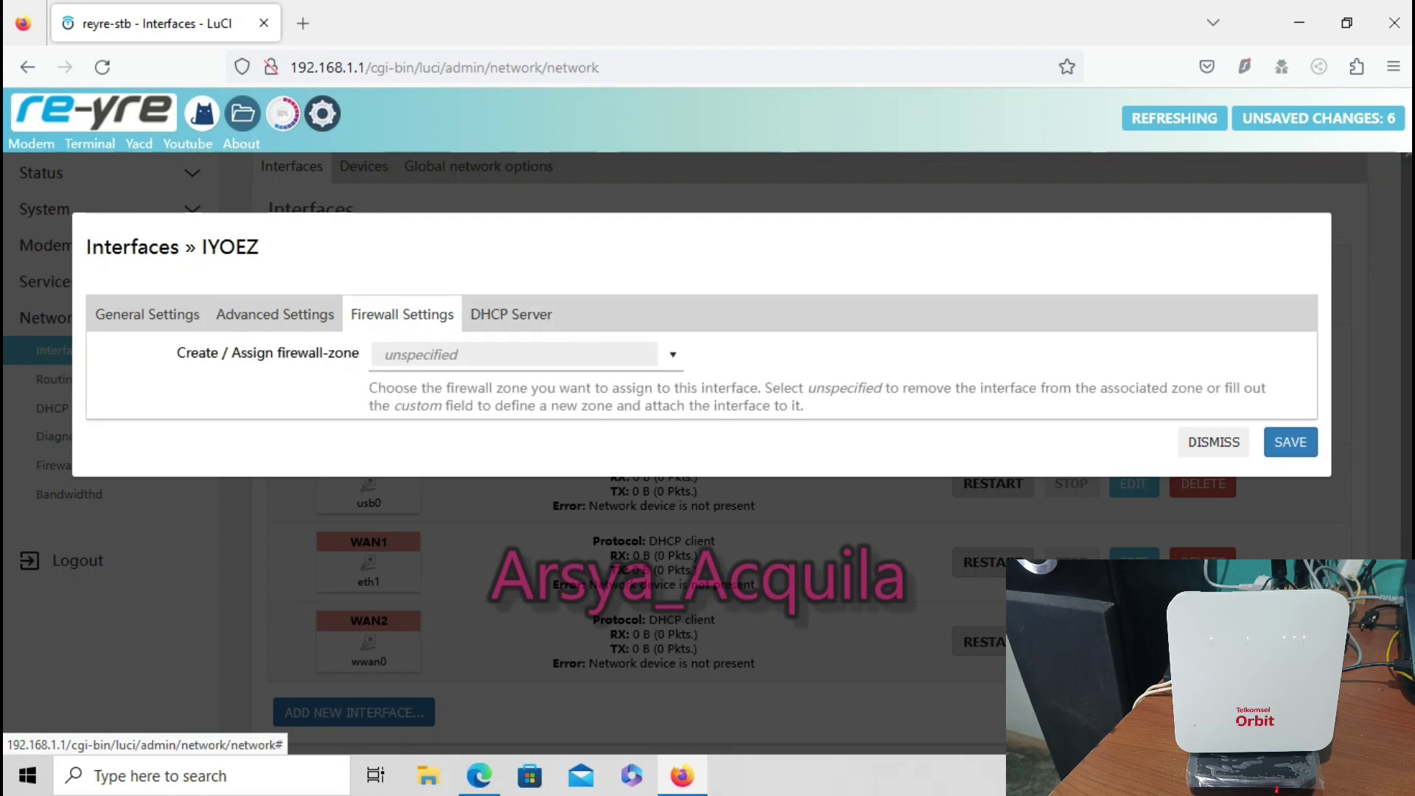
pyautogui.click(523, 354)
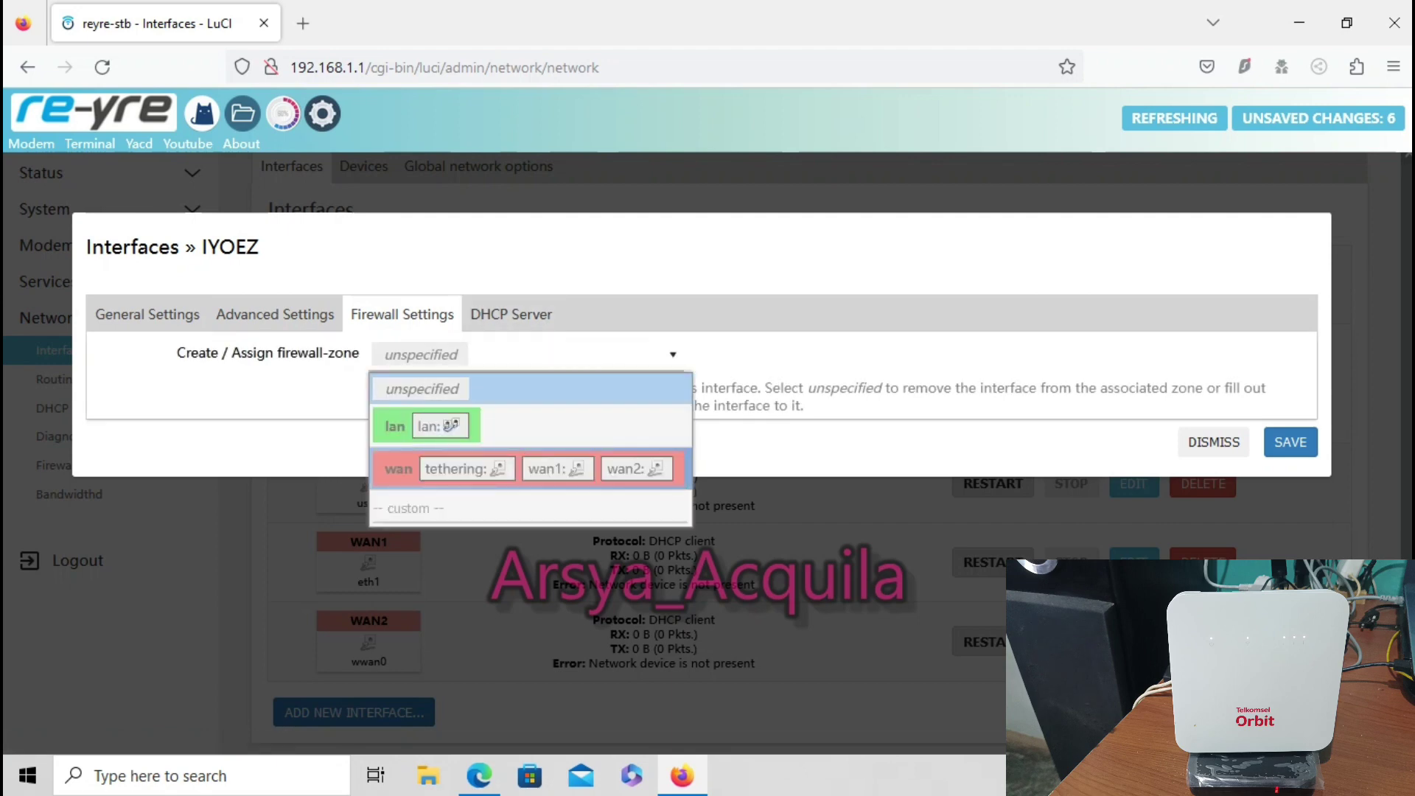
pyautogui.click(398, 468)
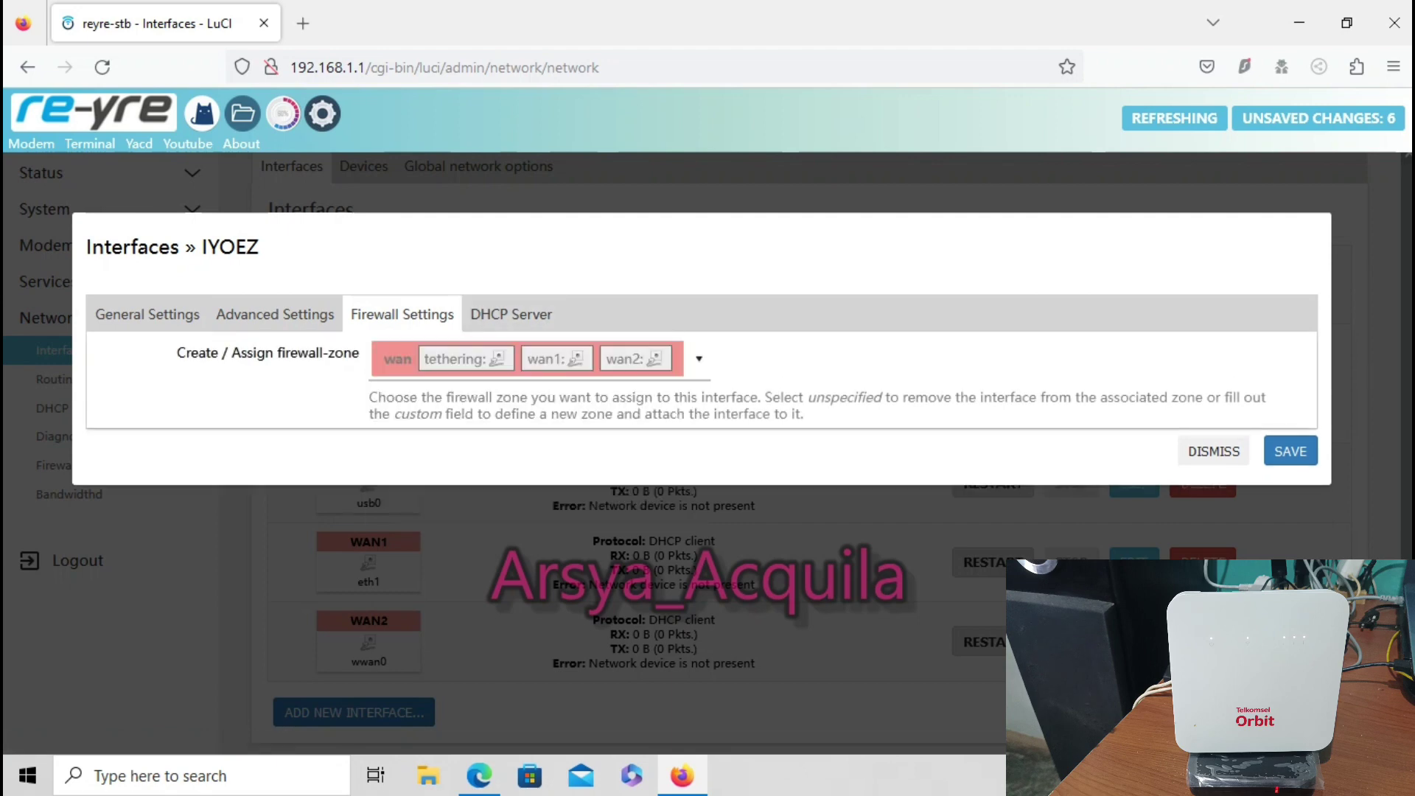
pyautogui.click(1290, 451)
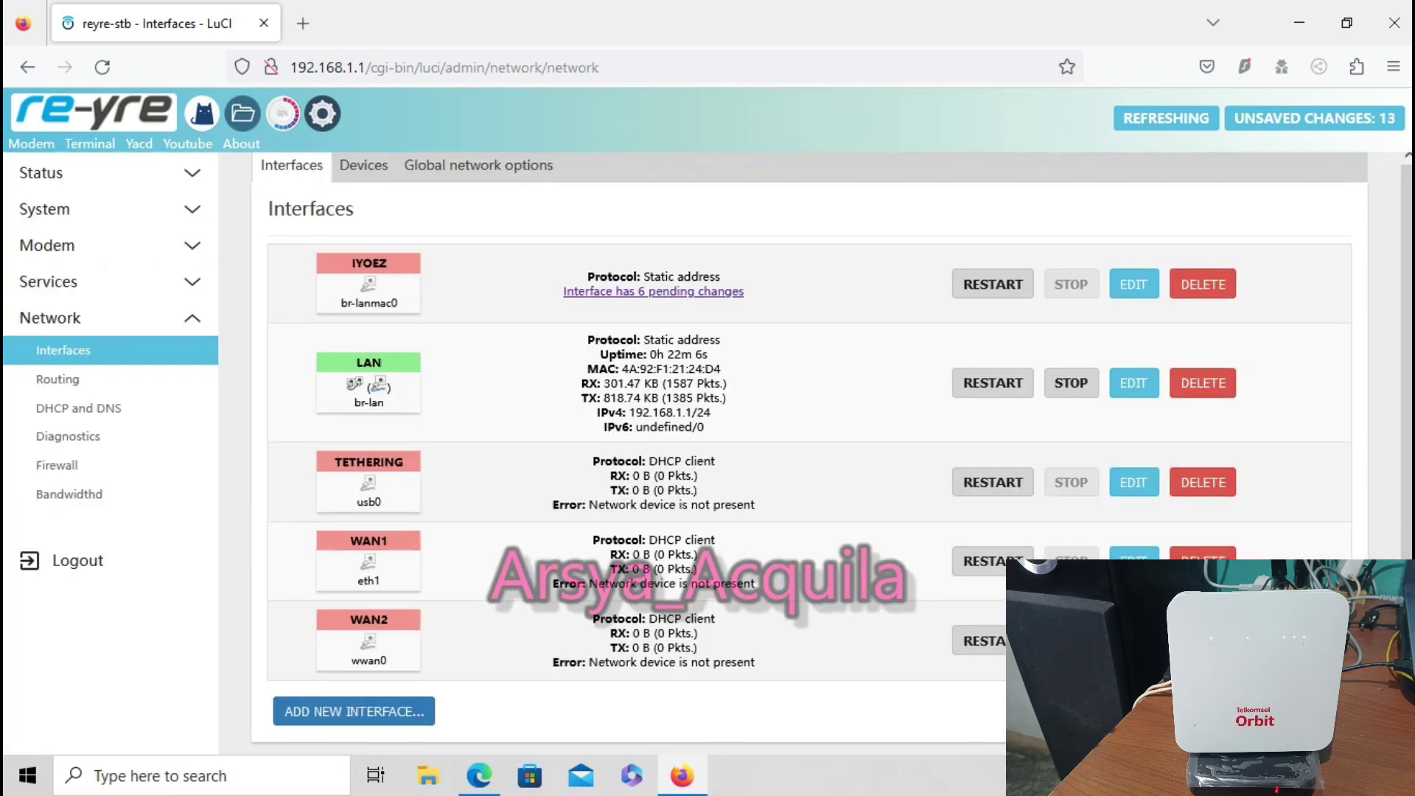
pyautogui.scroll(-2, 809, 442)
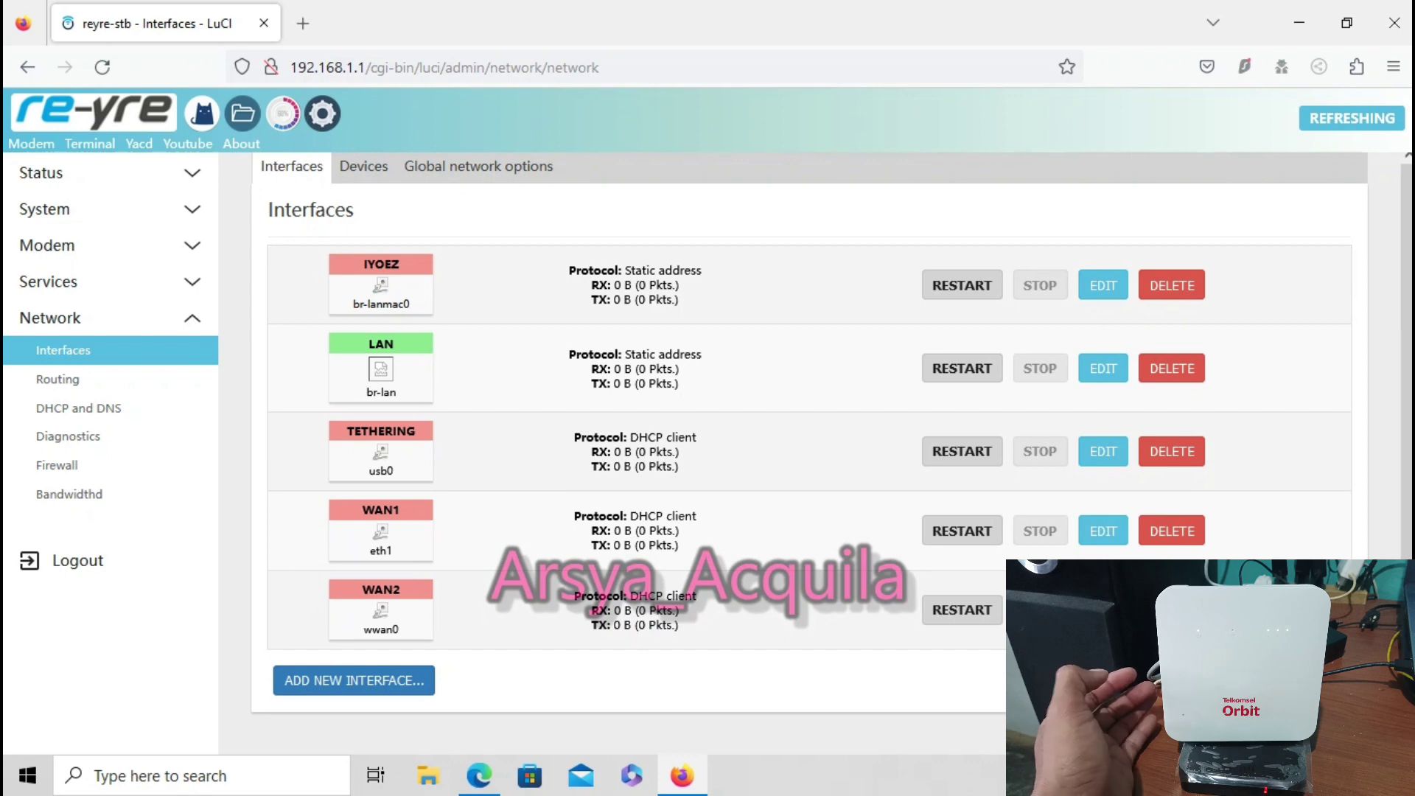
# Reconnect the PC to the tselhome-BA30 Wi-Fi network after applying the changes
pyautogui.click(1304, 776)
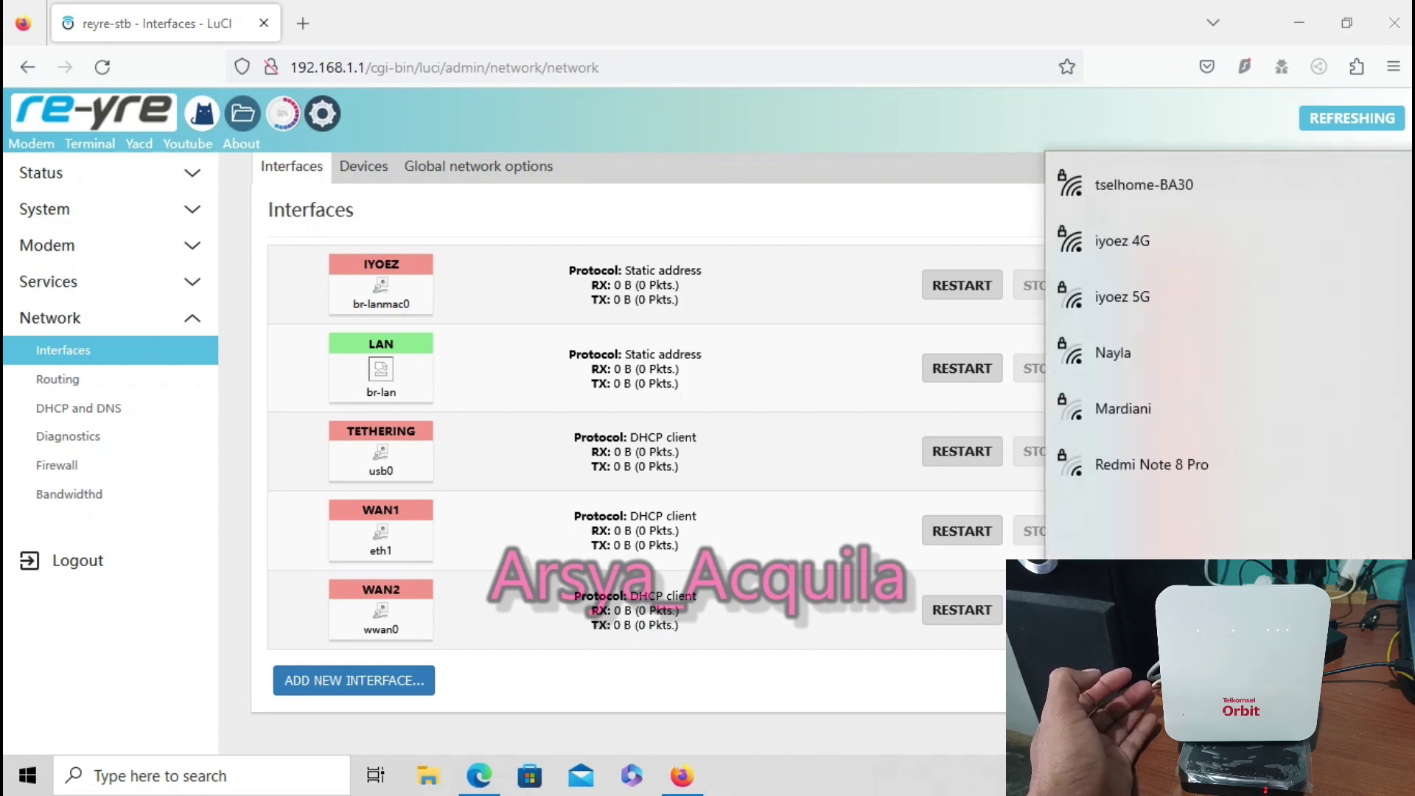
pyautogui.click(1143, 184)
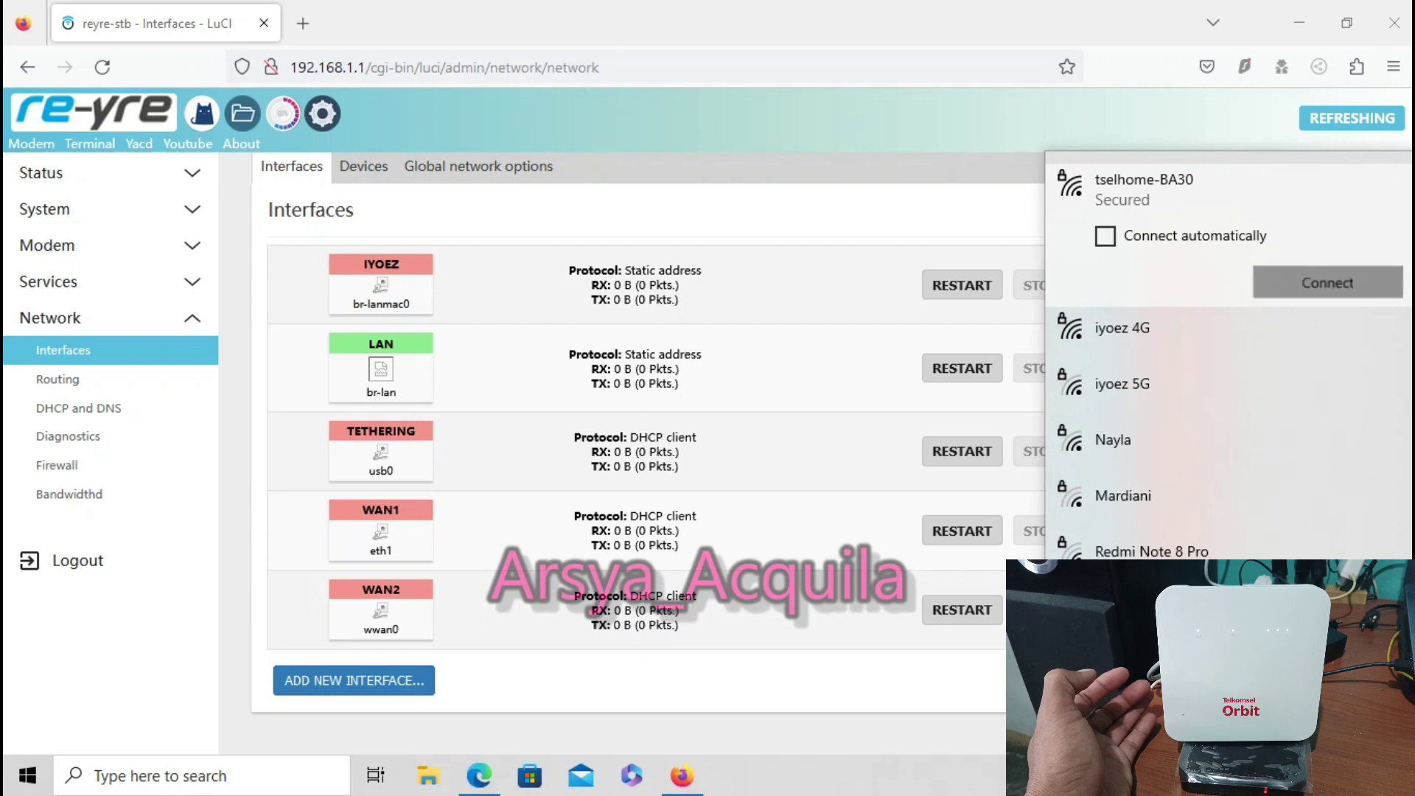
pyautogui.click(1328, 283)
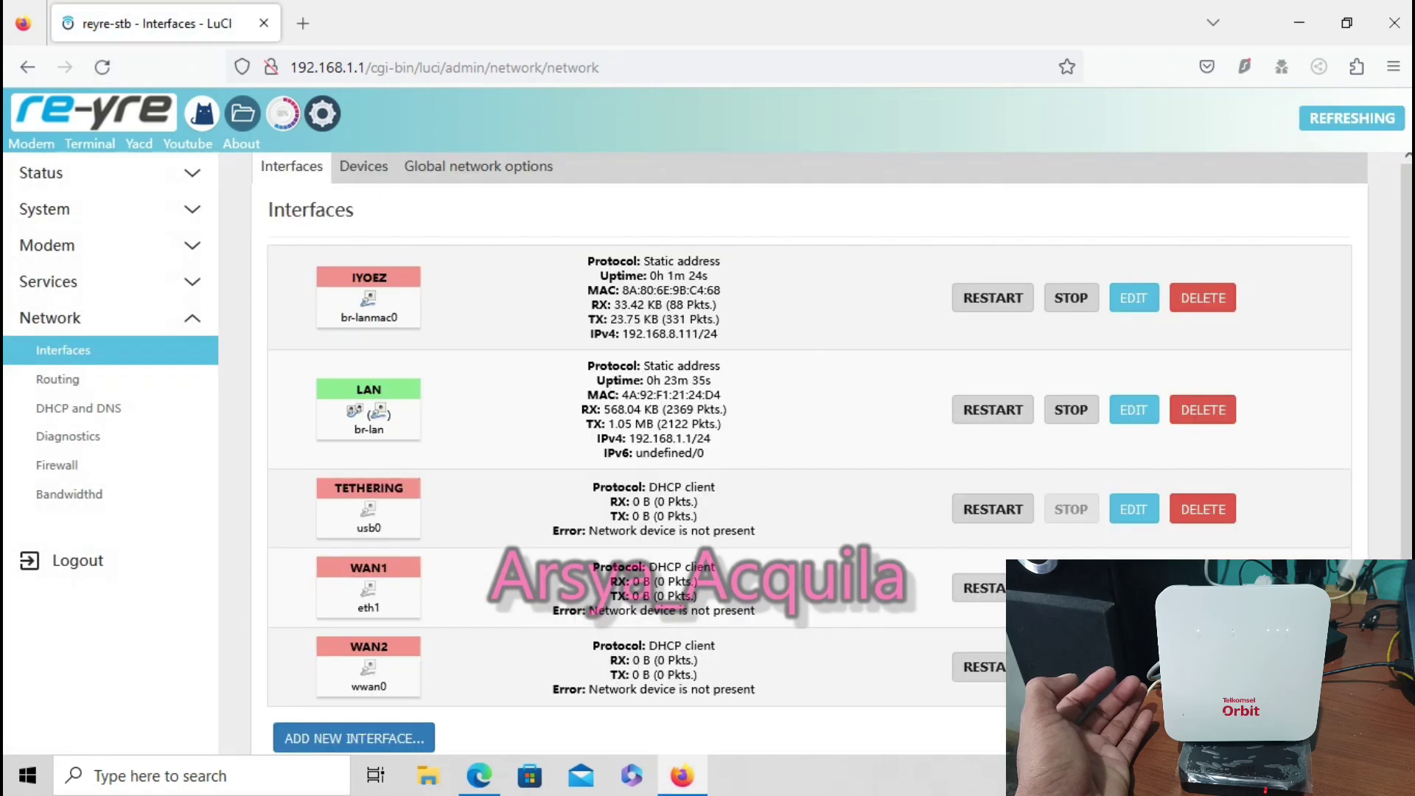
# Open OpenClash's Config Manage page, browse for a config file, and close the stray Edge tab
pyautogui.click(203, 113)
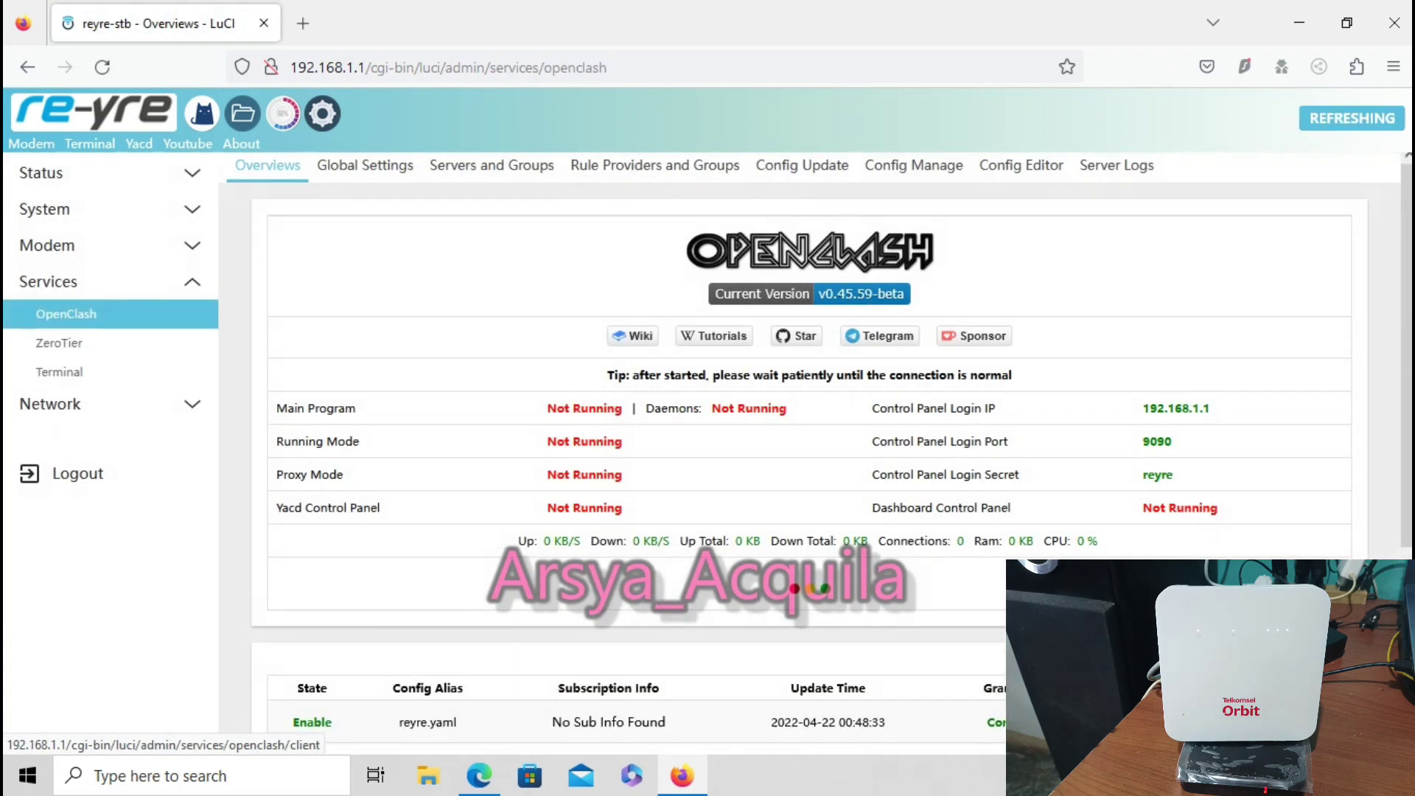
pyautogui.scroll(-3, 810, 405)
pyautogui.scroll(3, 811, 405)
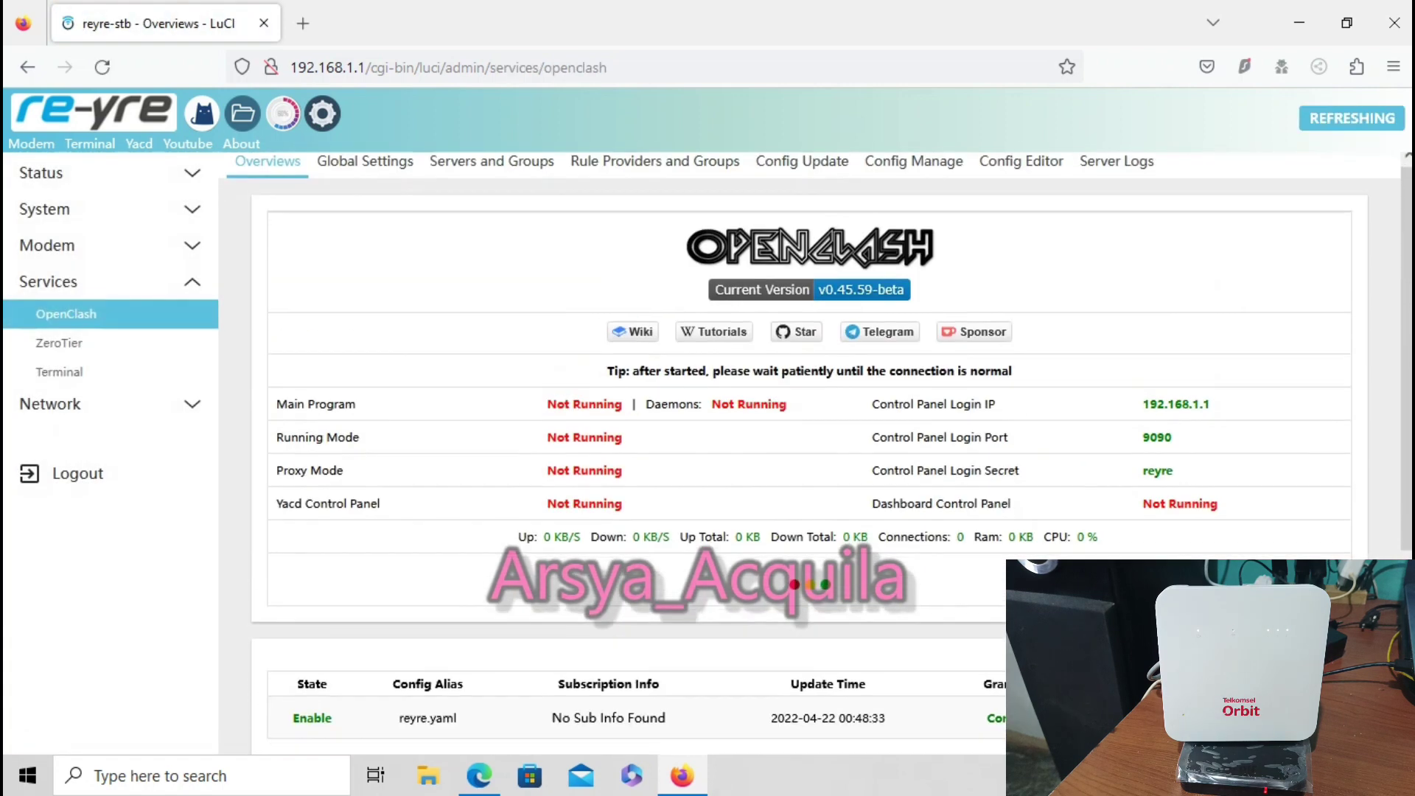
pyautogui.click(914, 165)
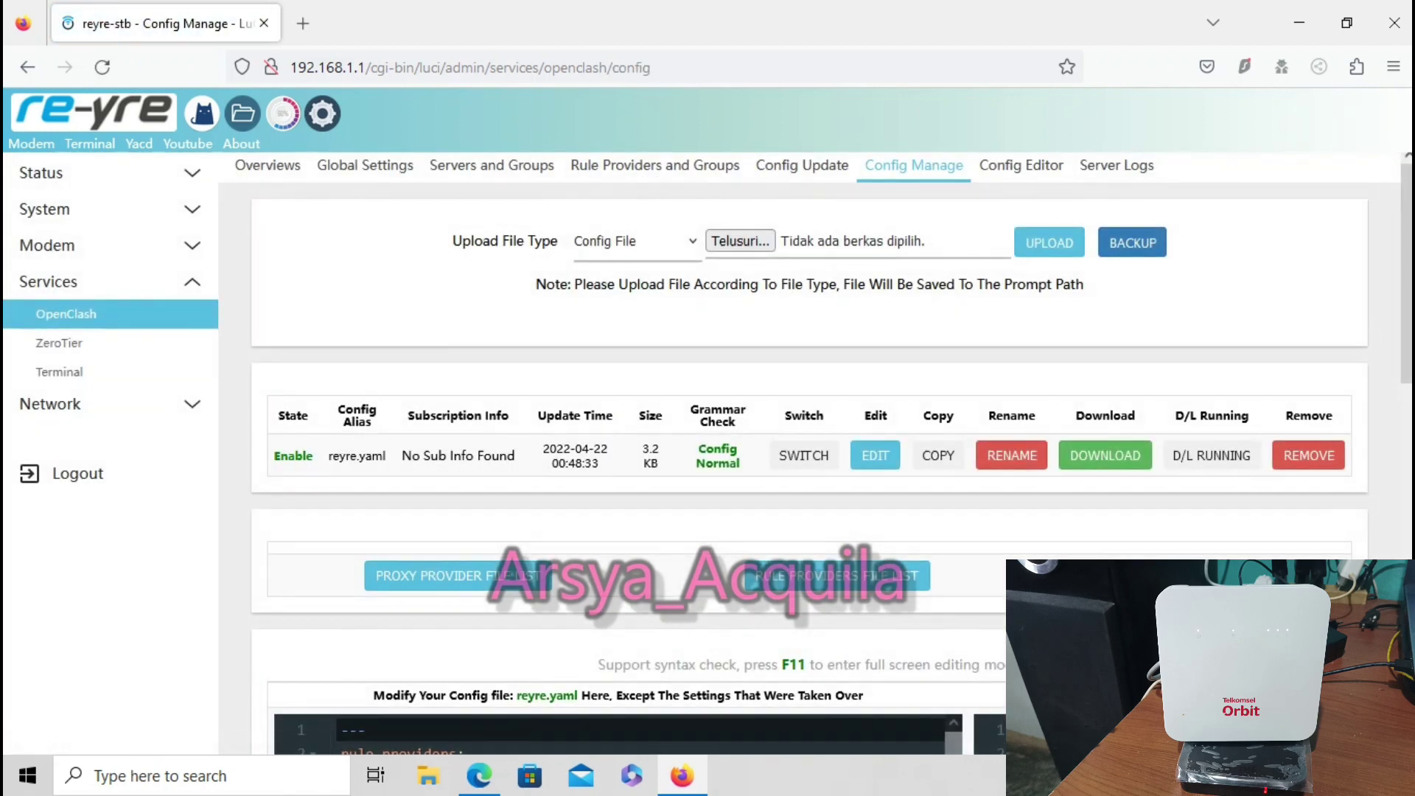
pyautogui.click(740, 241)
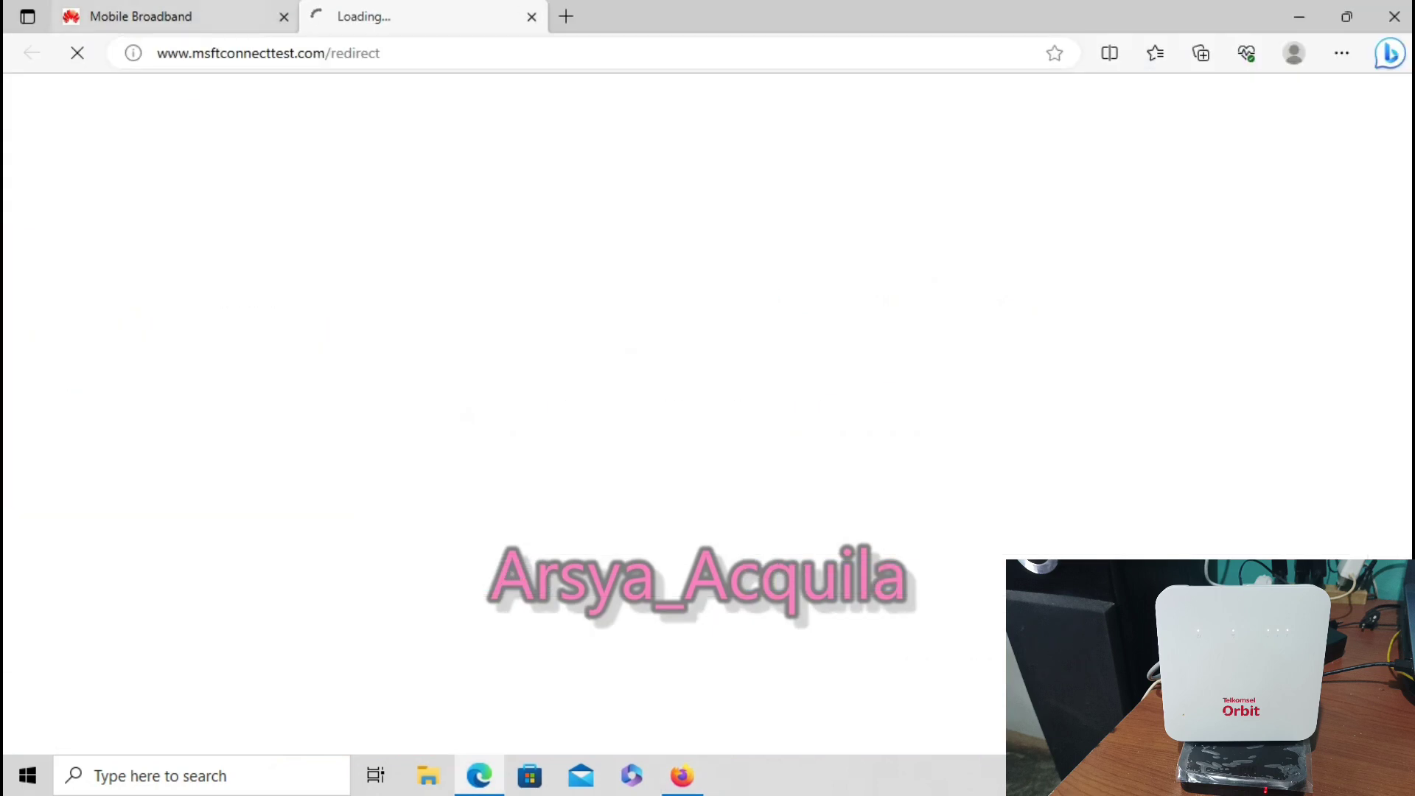
pyautogui.click(531, 16)
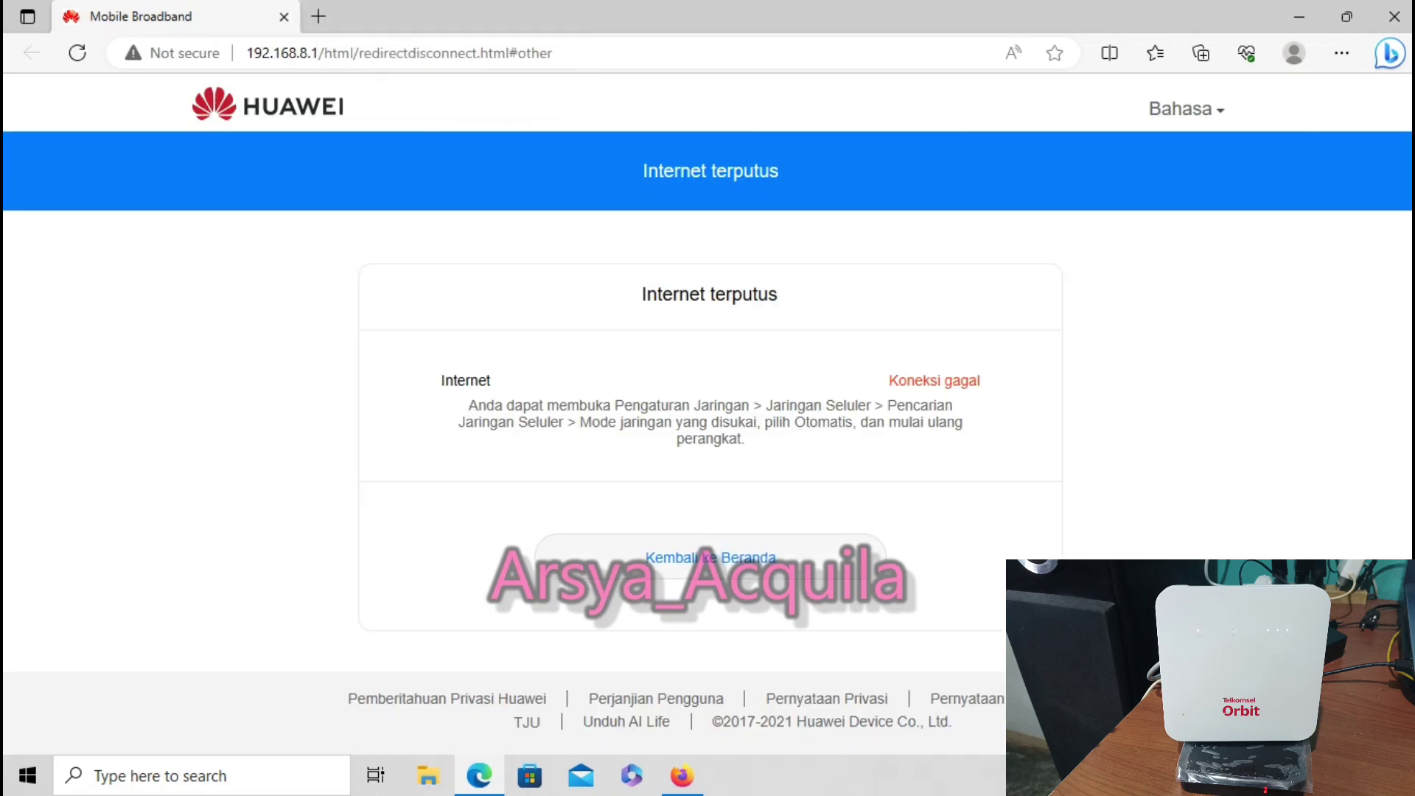
pyautogui.hotkey('ctrl', 't')
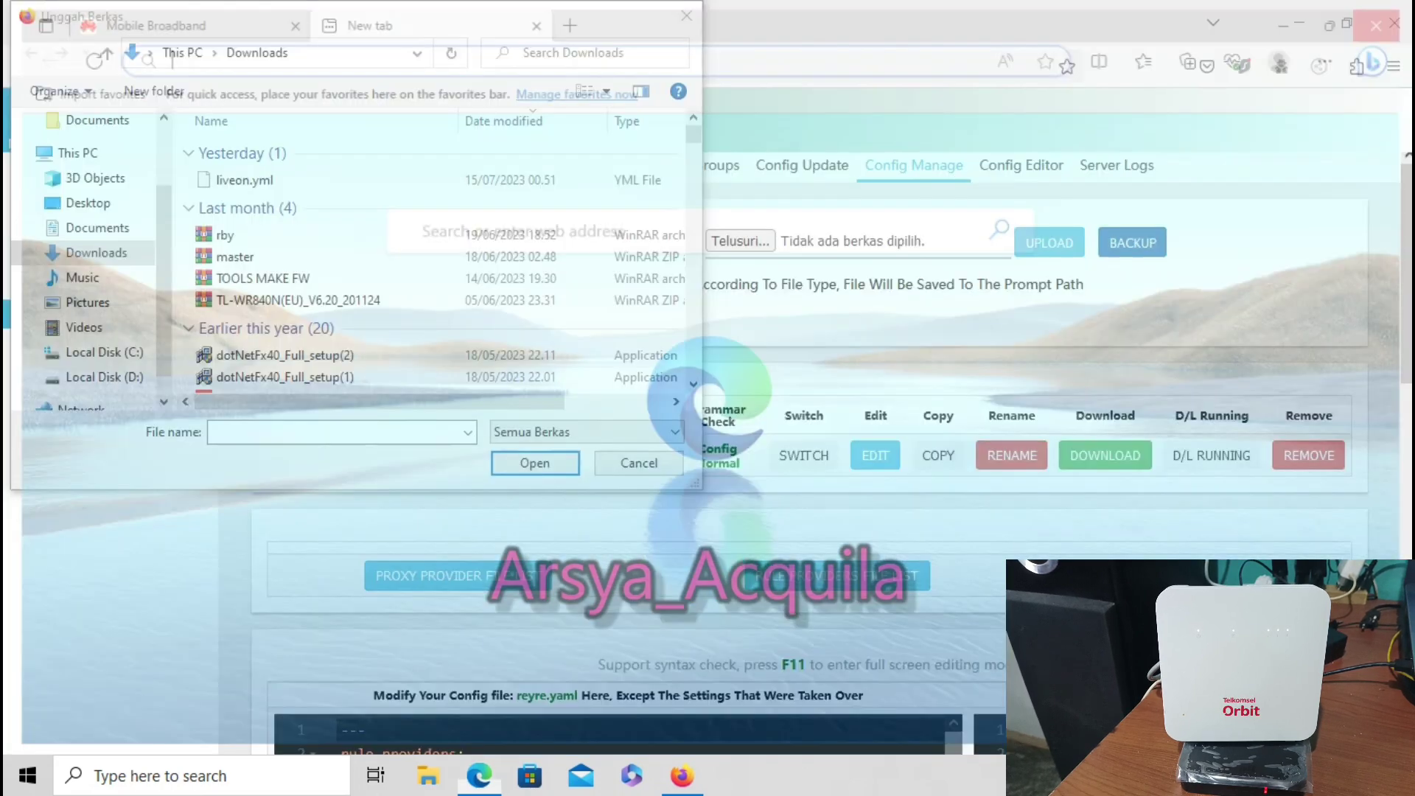
# Upload kk slank lb.yaml to /etc/openclash/config/ and go to the Overviews page
pyautogui.scroll(-4, 435, 293)
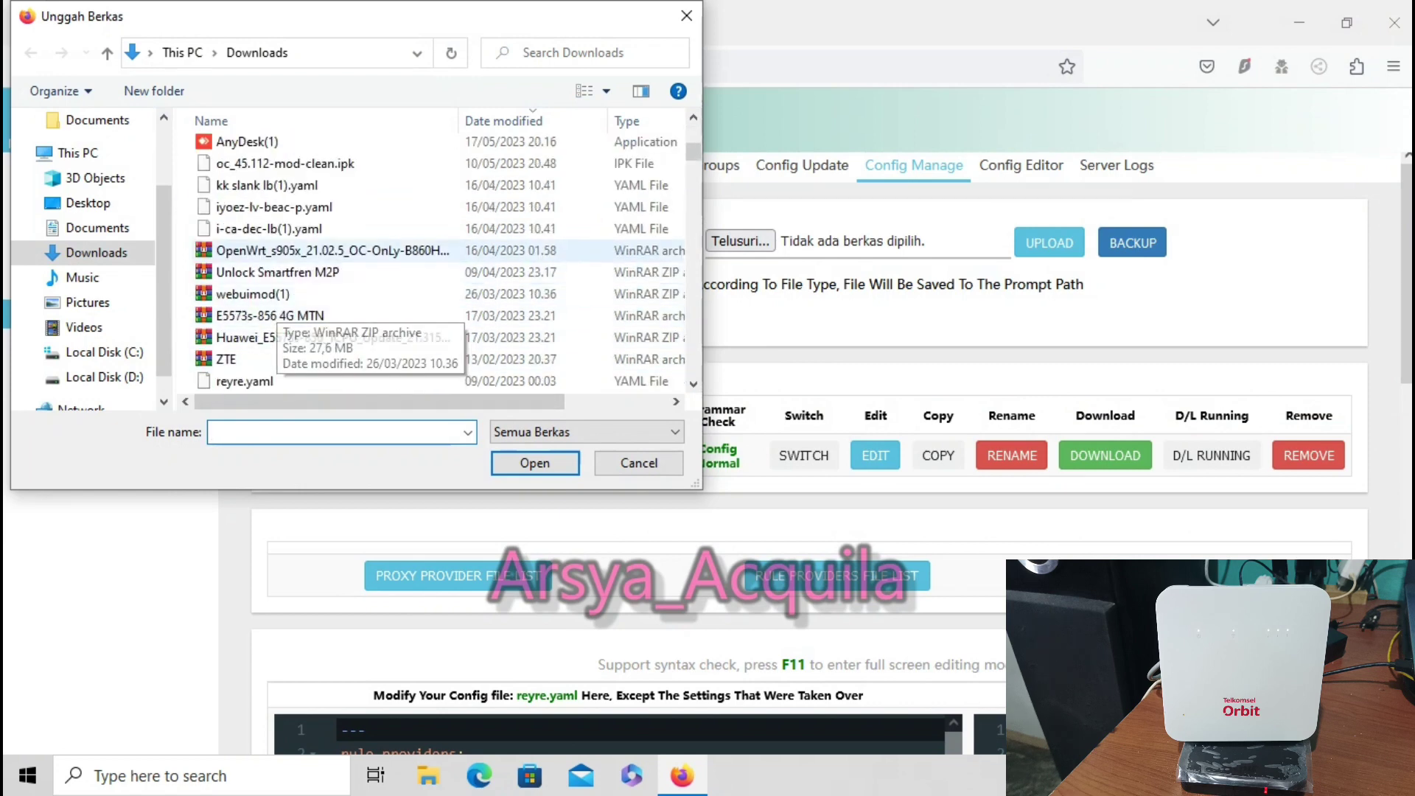
pyautogui.scroll(-2, 435, 309)
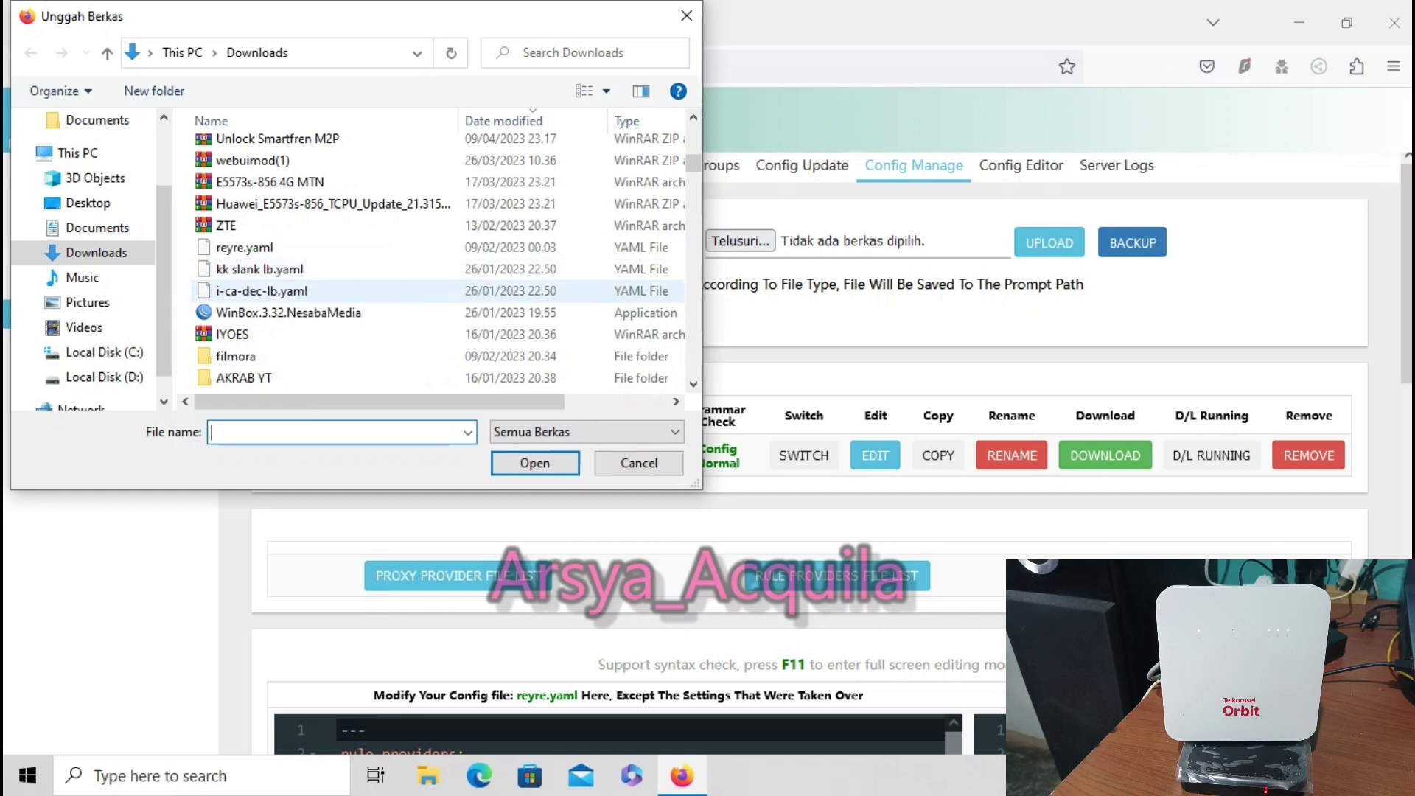
pyautogui.doubleClick(291, 272)
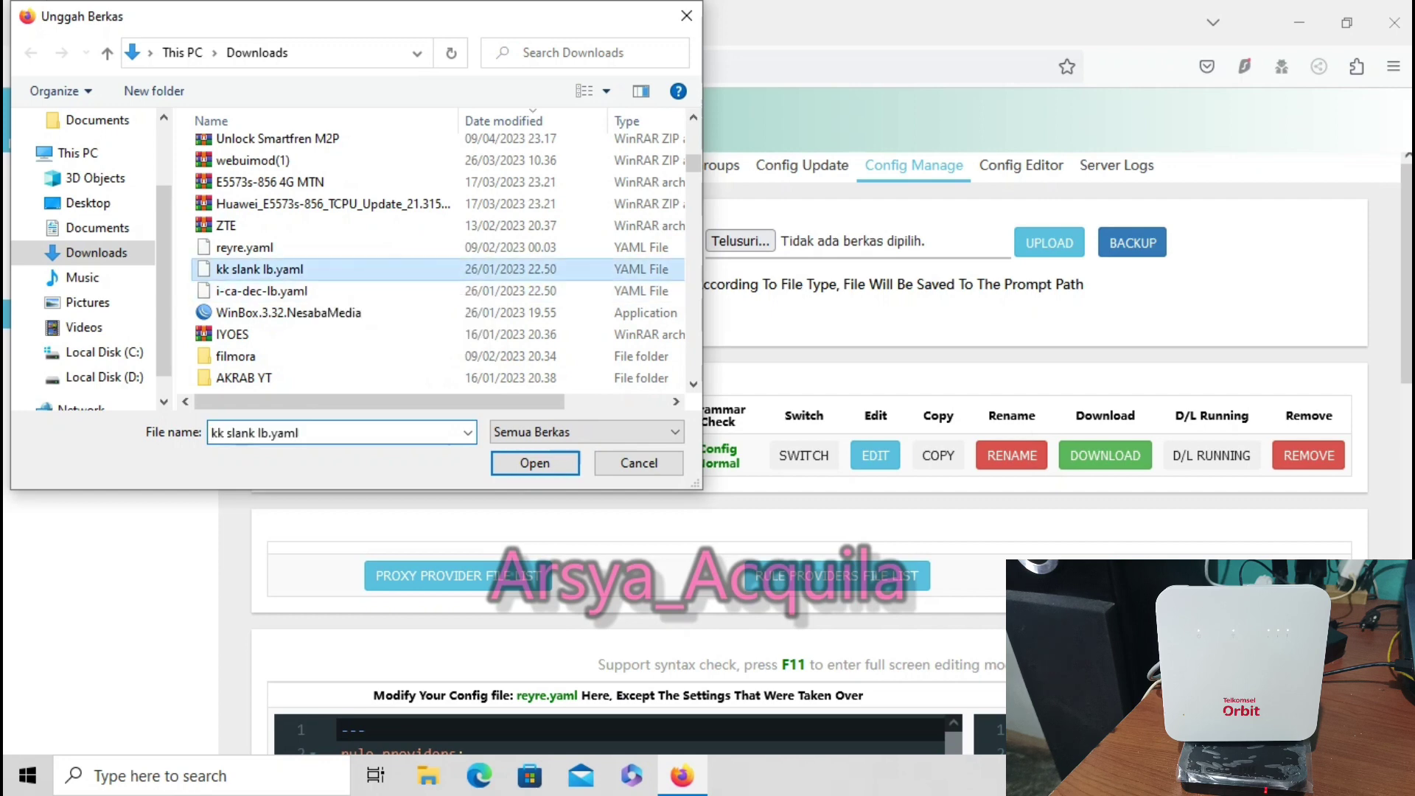
pyautogui.click(1049, 243)
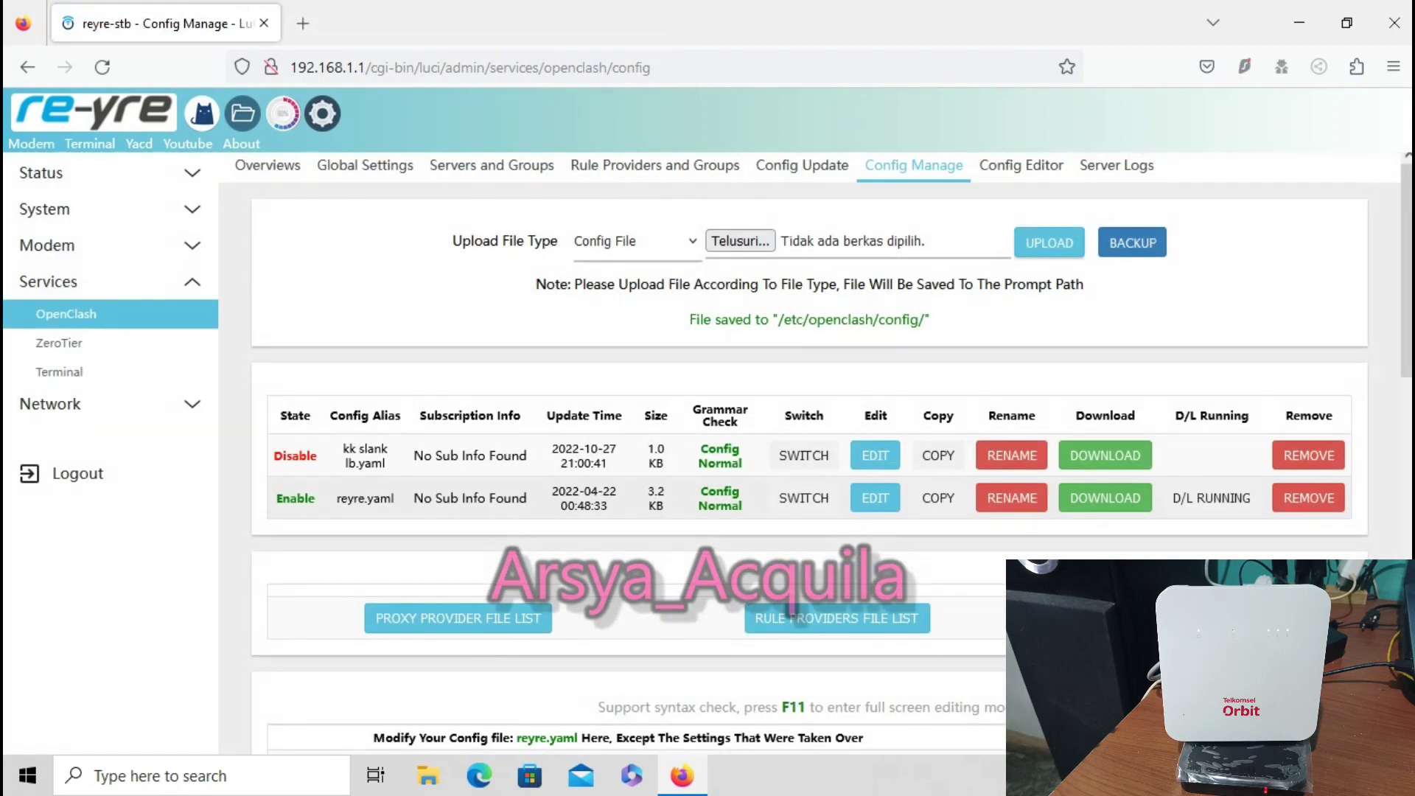
pyautogui.click(66, 313)
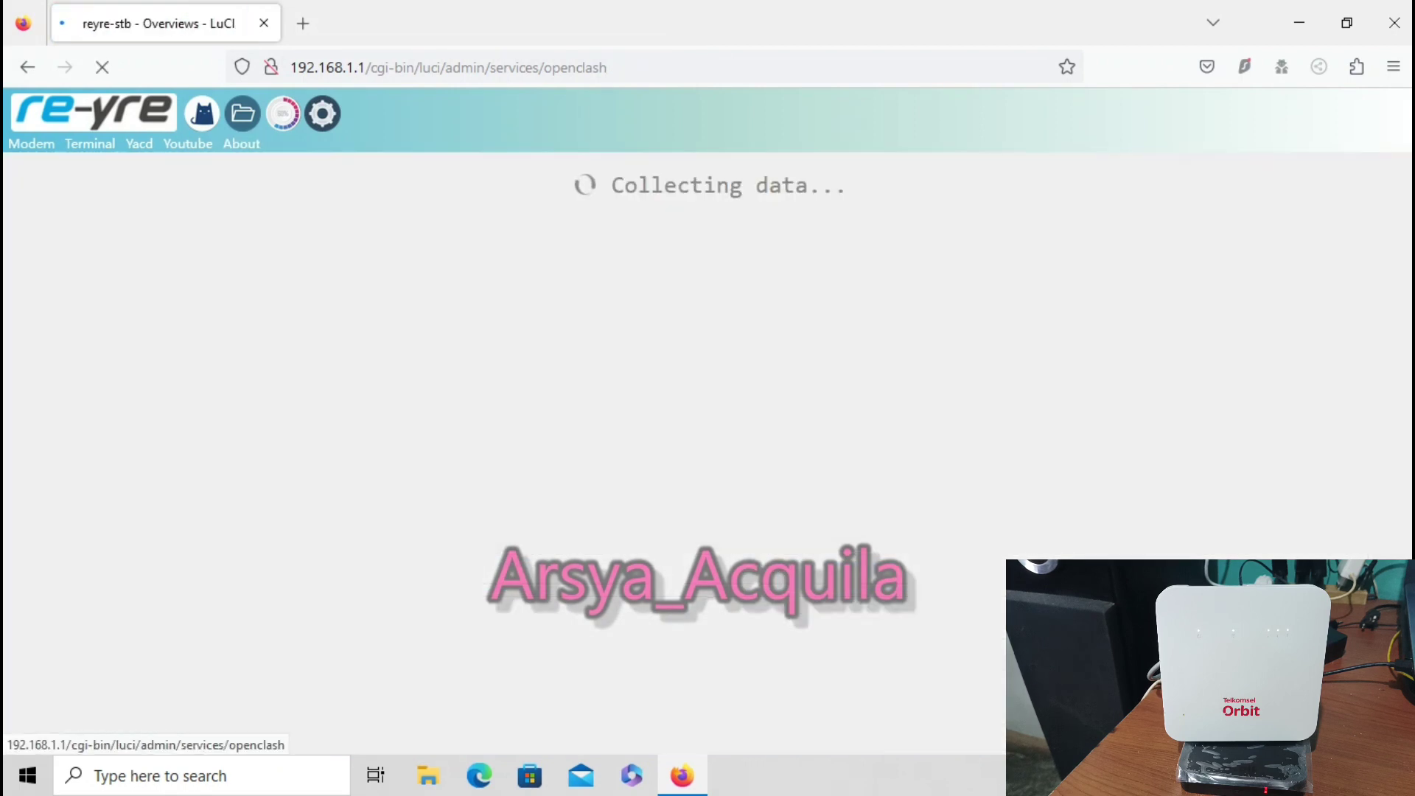
# Switch OpenClash to the kk slank lb.yaml config and set Redir-Host Mix running mode
pyautogui.scroll(-4, 809, 442)
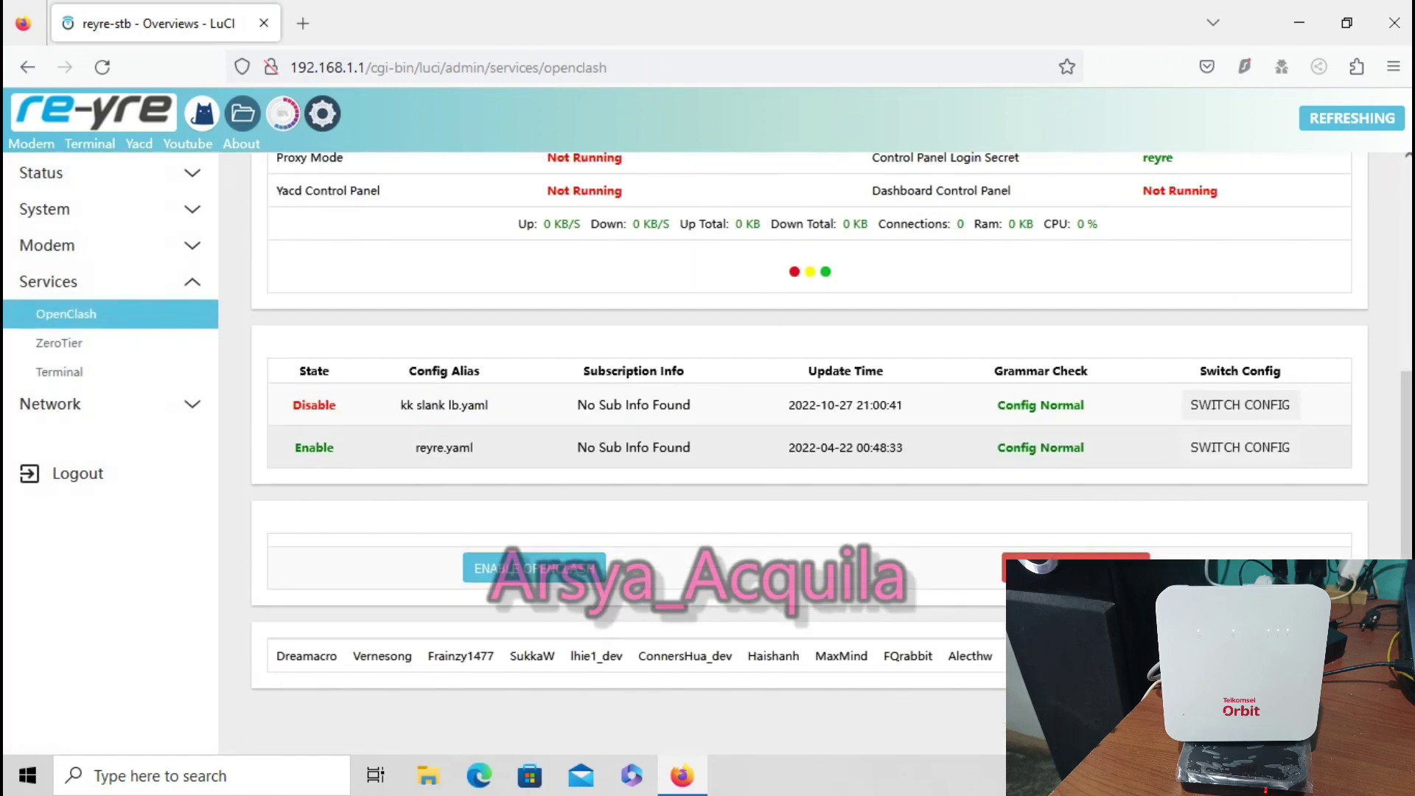
pyautogui.click(1240, 405)
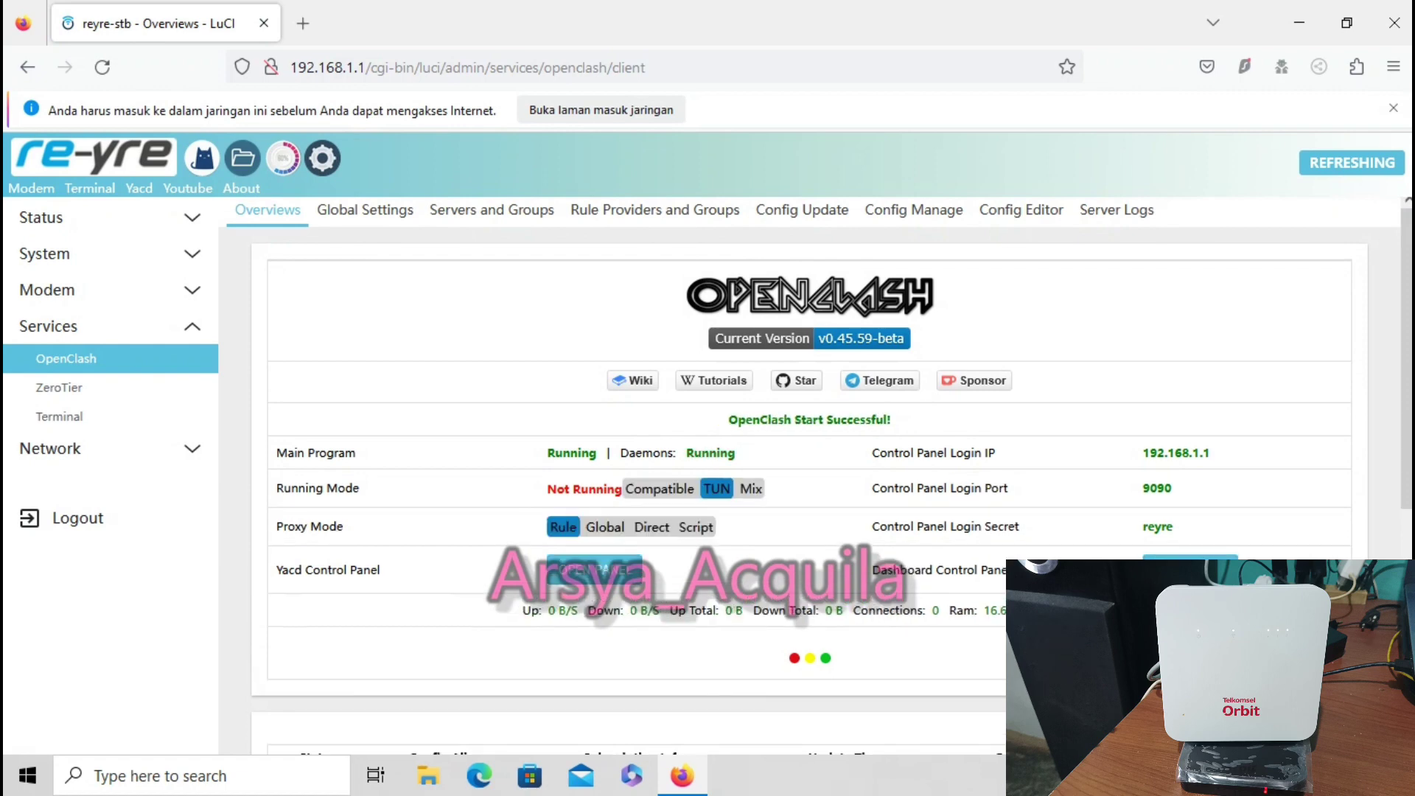
pyautogui.click(659, 488)
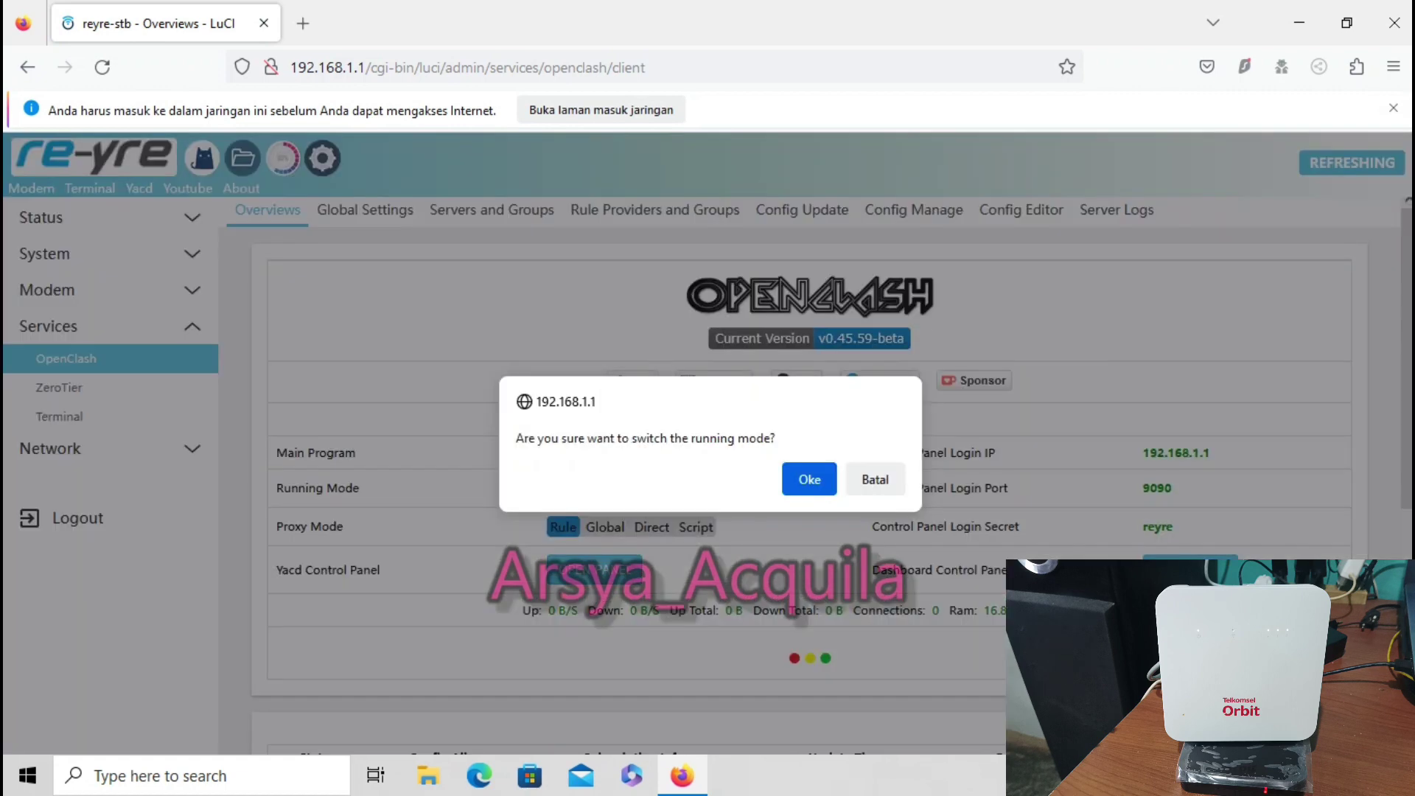
pyautogui.press('Return')
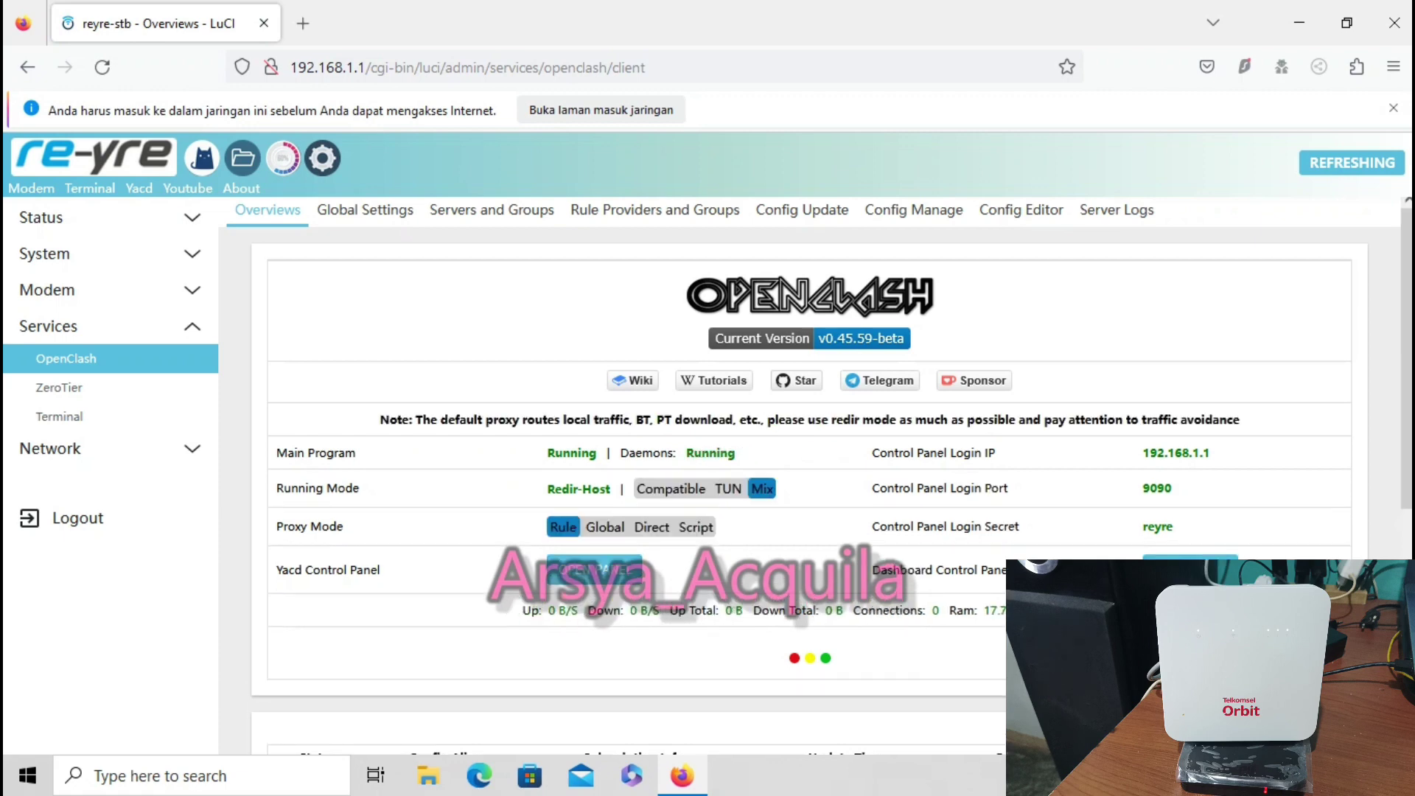
# In Yacd Proxies, set GLOBAL to LOADBALANCE, test its latency, and return to OpenClash
pyautogui.click(594, 569)
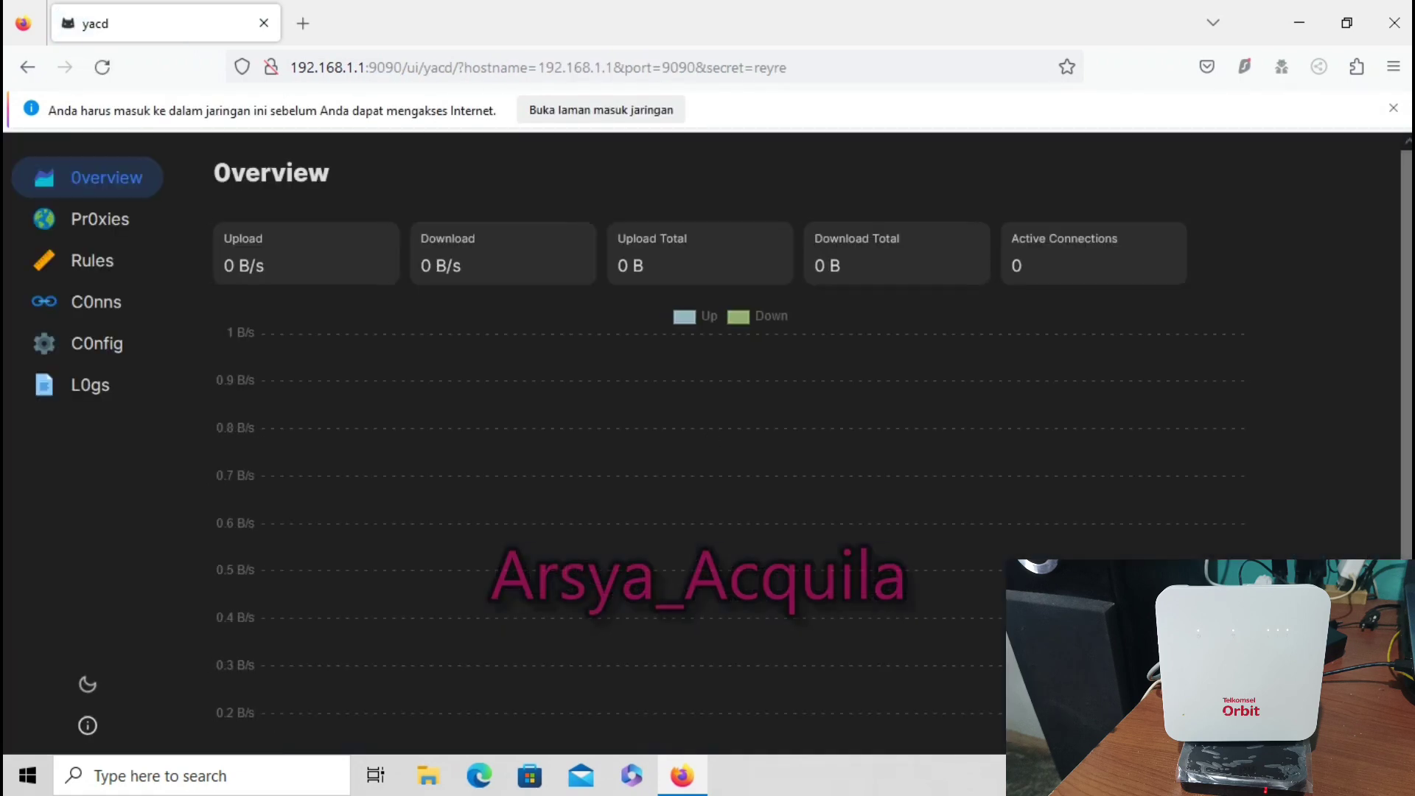
pyautogui.click(99, 219)
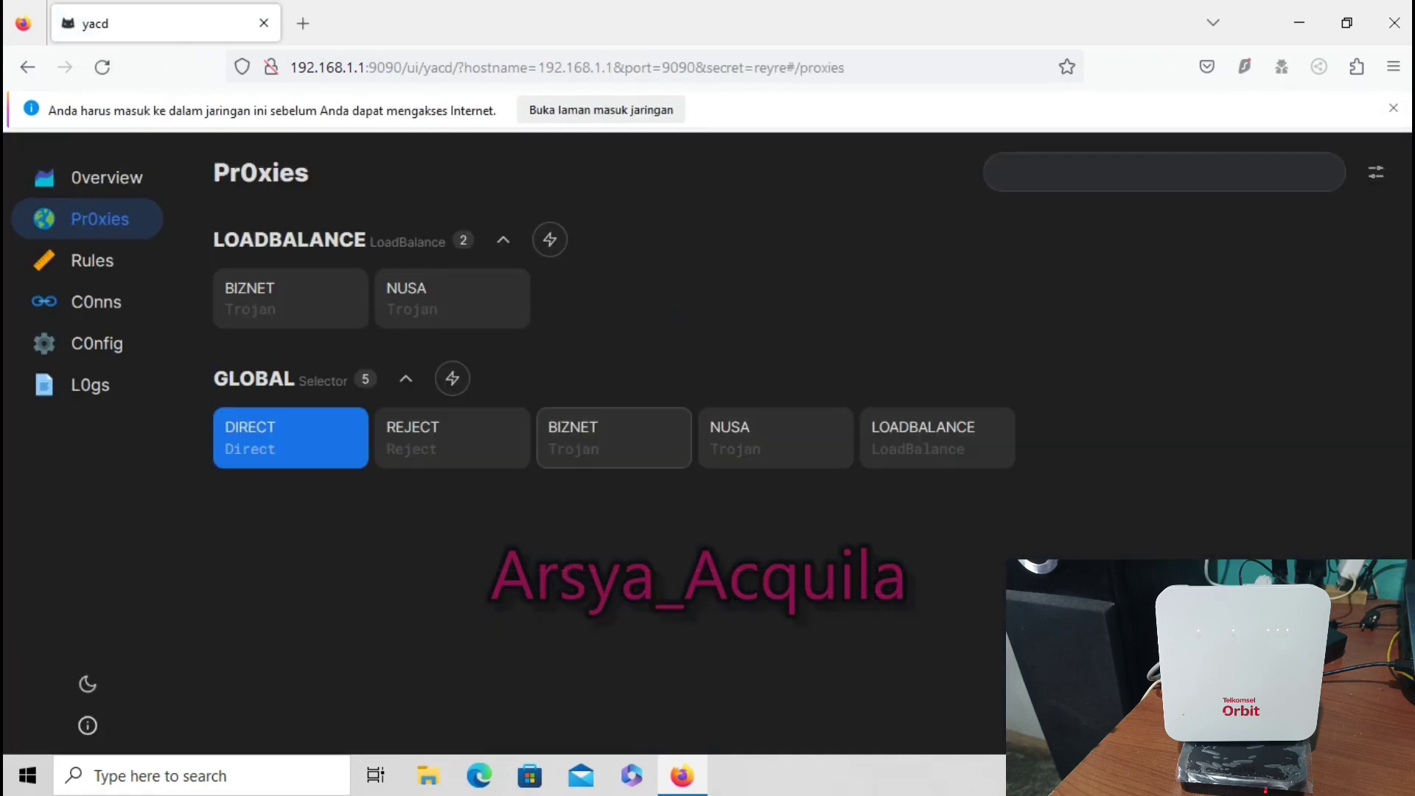
pyautogui.click(937, 437)
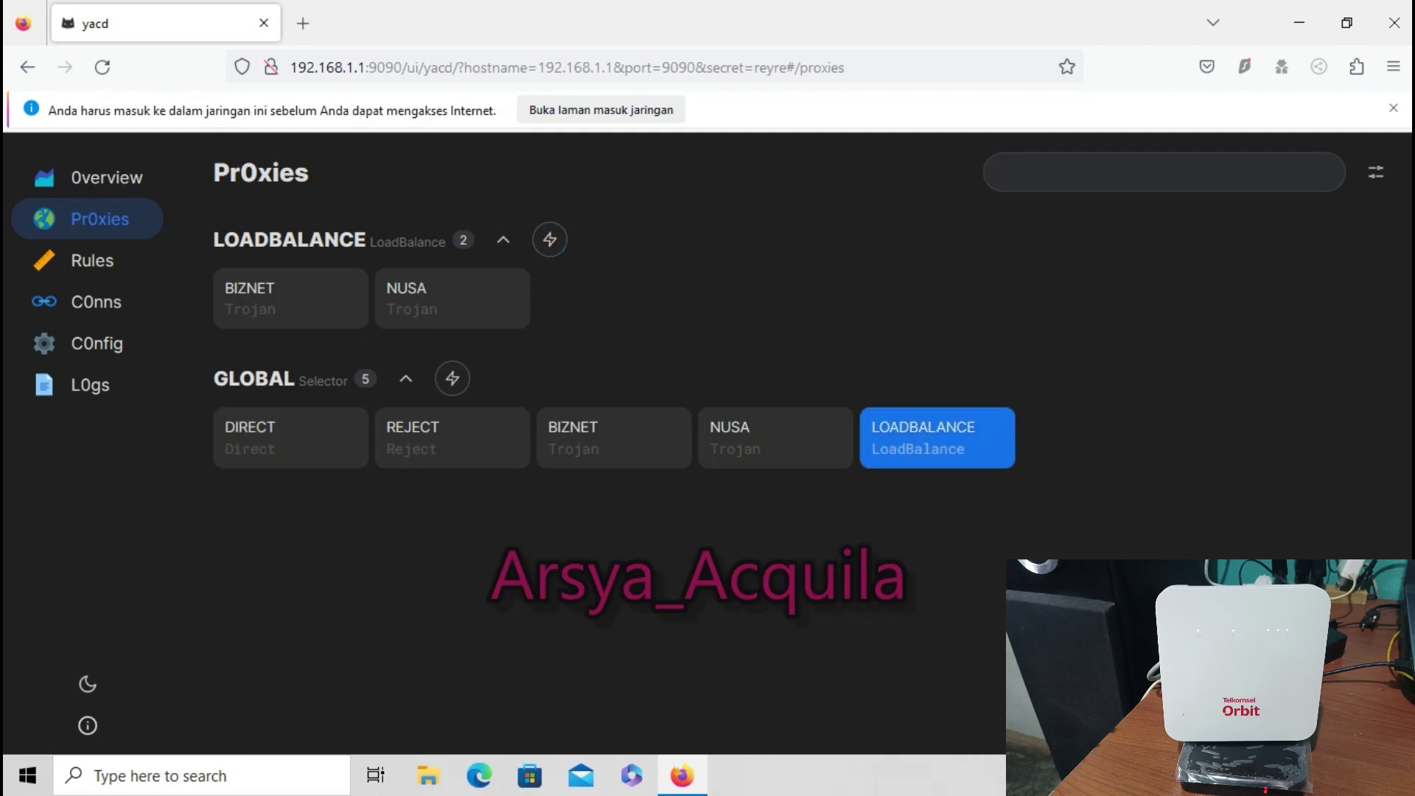
pyautogui.click(550, 239)
pyautogui.click(1393, 108)
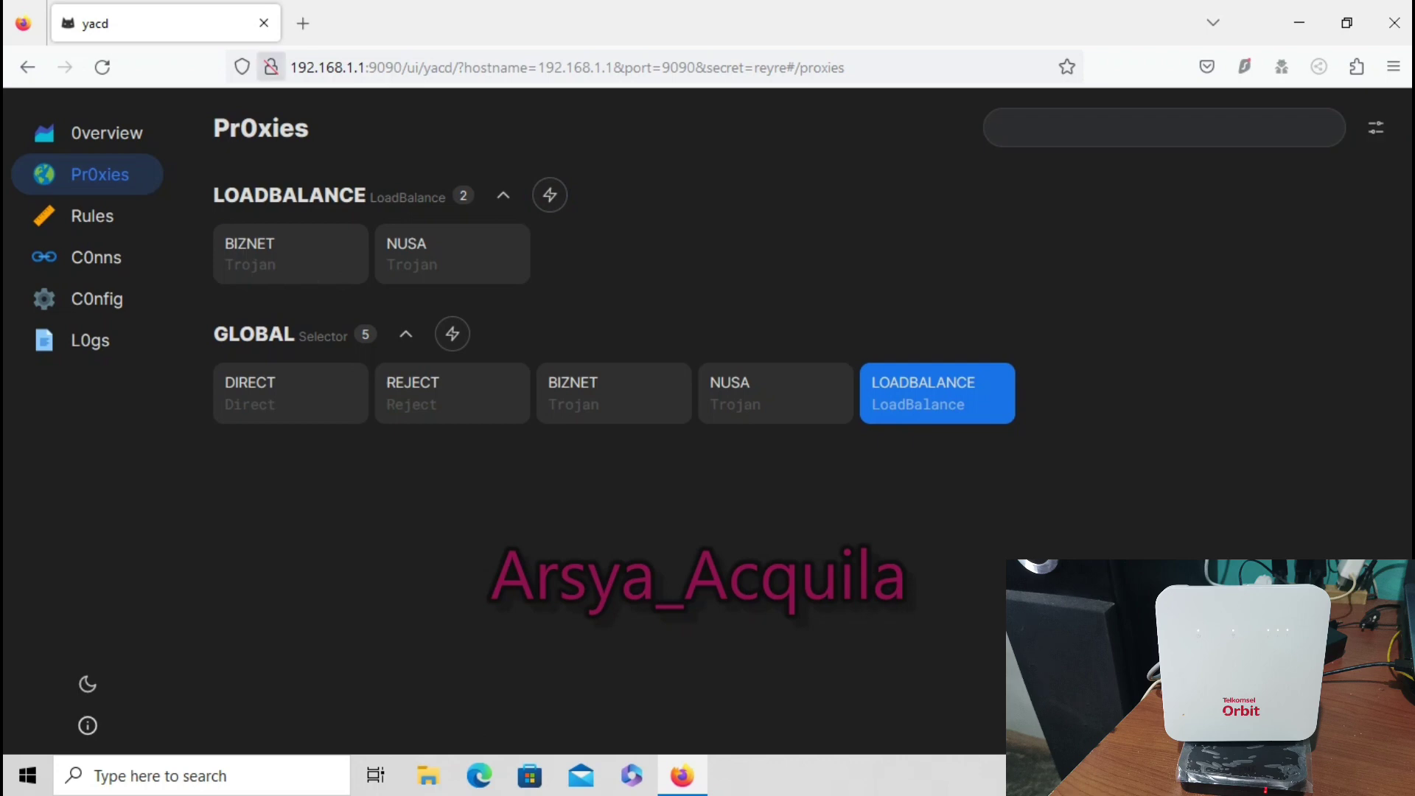
pyautogui.click(27, 68)
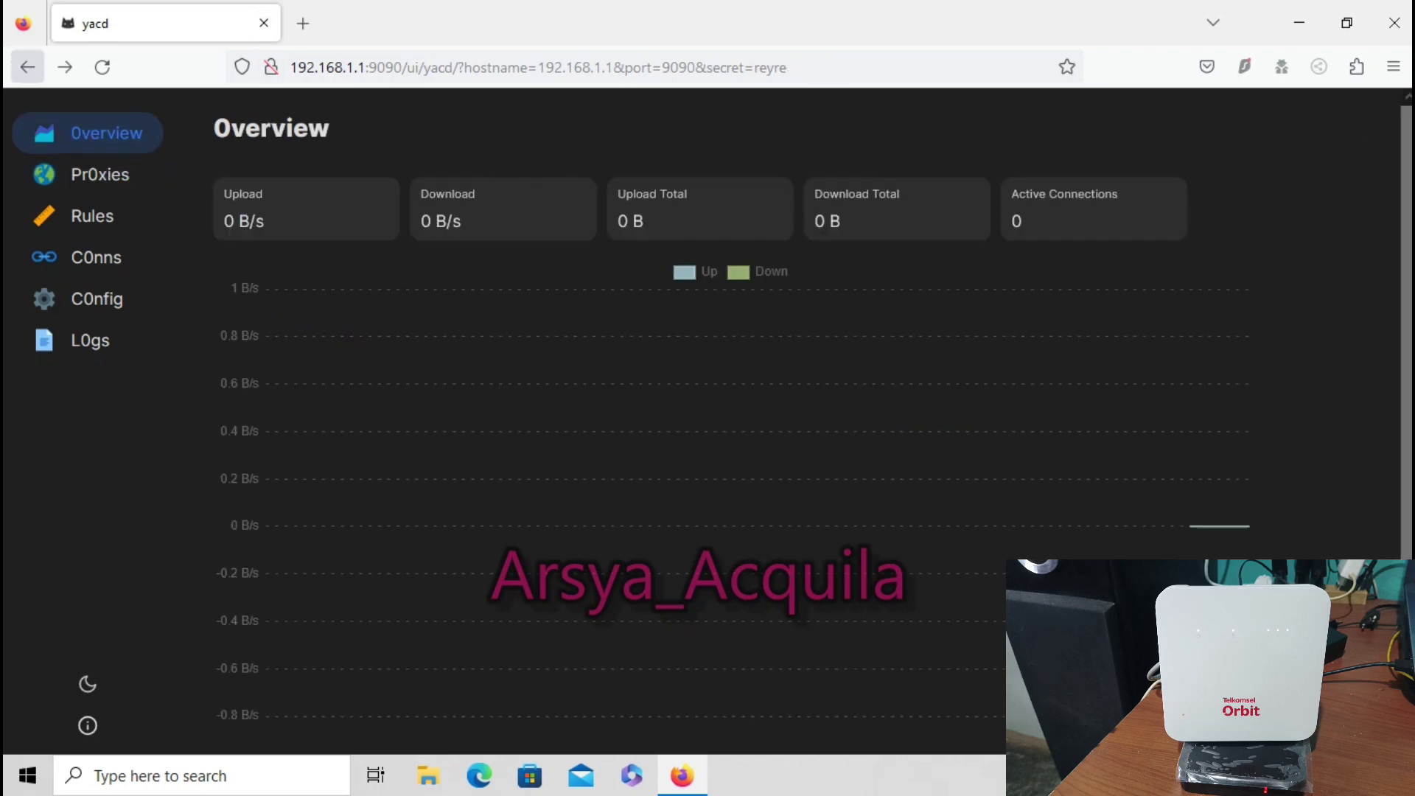
pyautogui.click(27, 67)
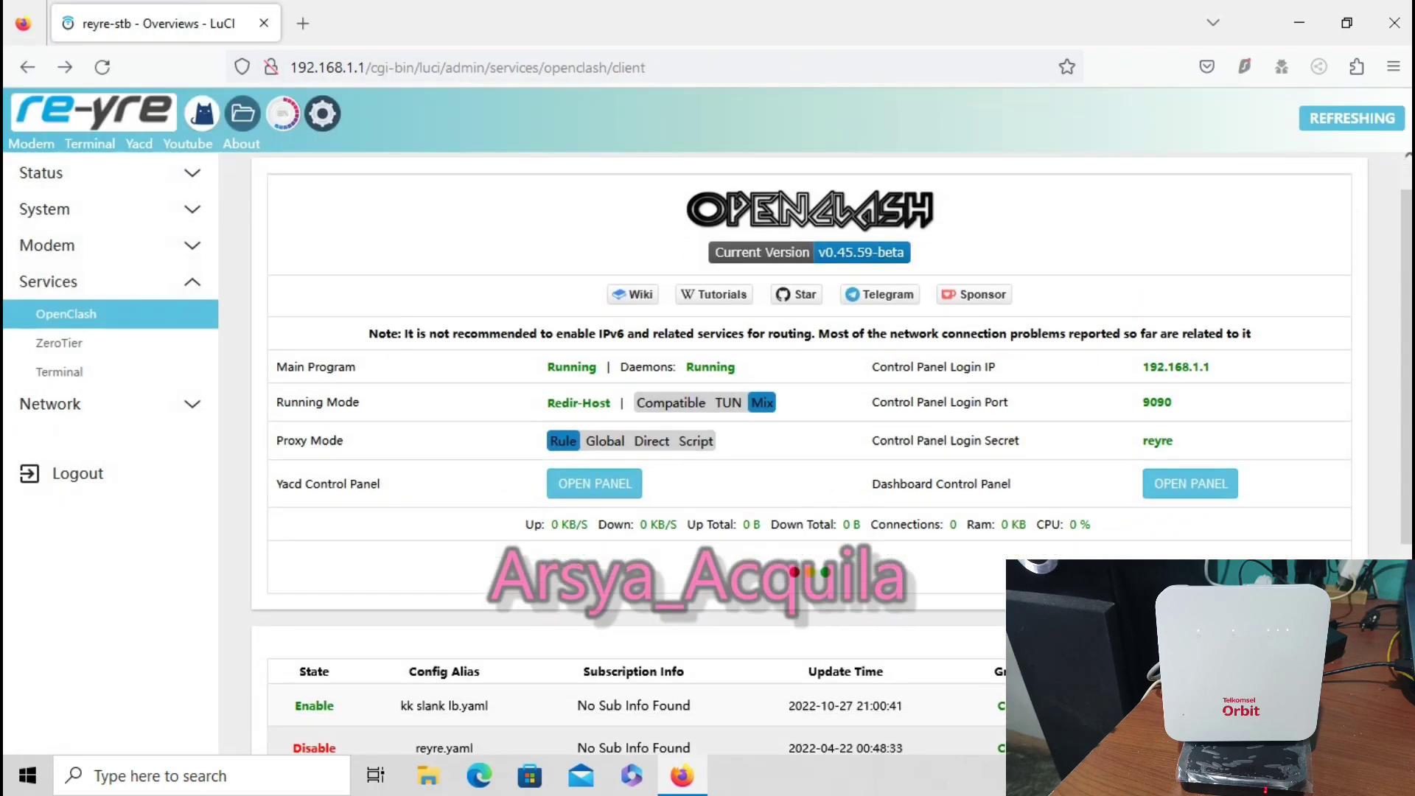
# Restart OpenClash with the i-ca-dec-lb.yaml config and confirm it shows Running with active connections
pyautogui.click(534, 567)
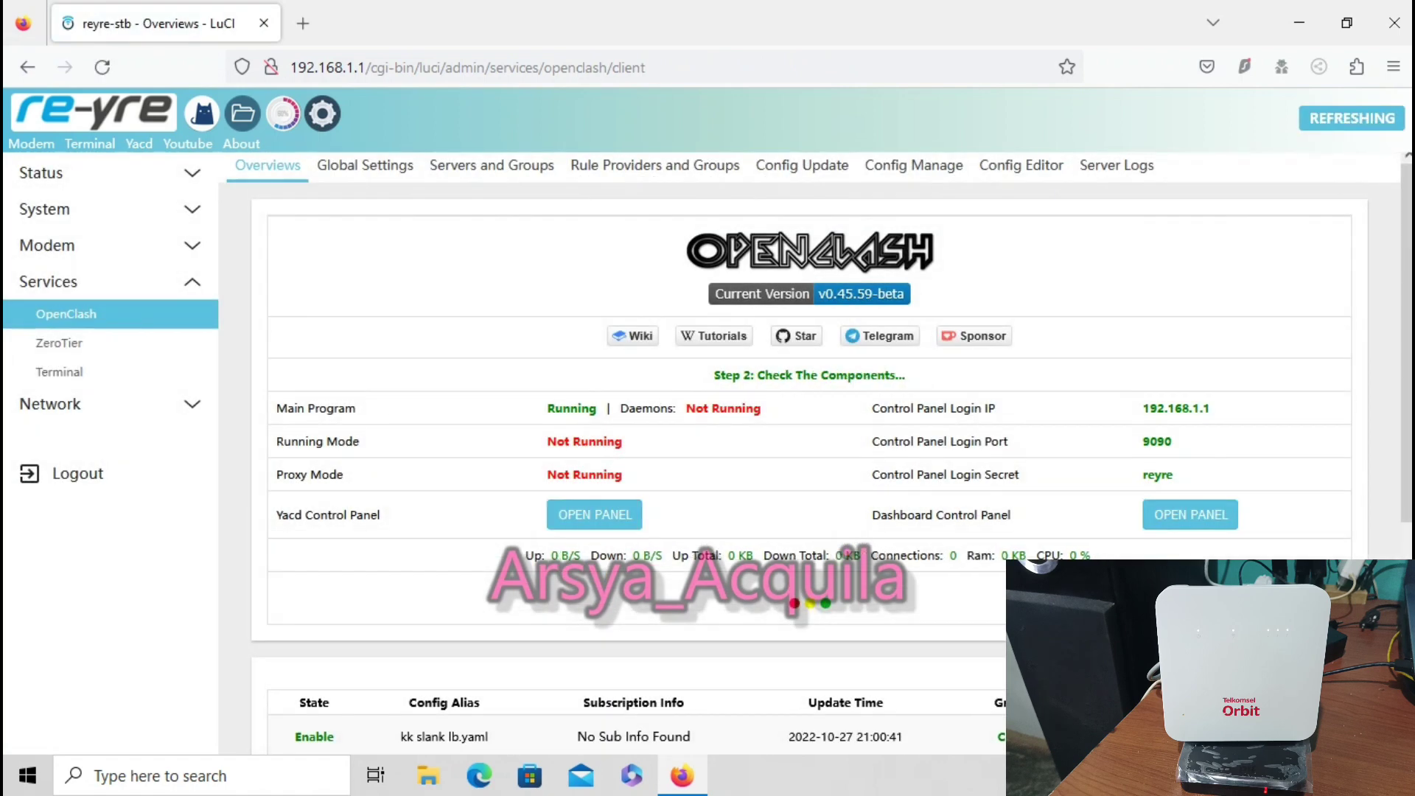
pyautogui.scroll(-2, 811, 442)
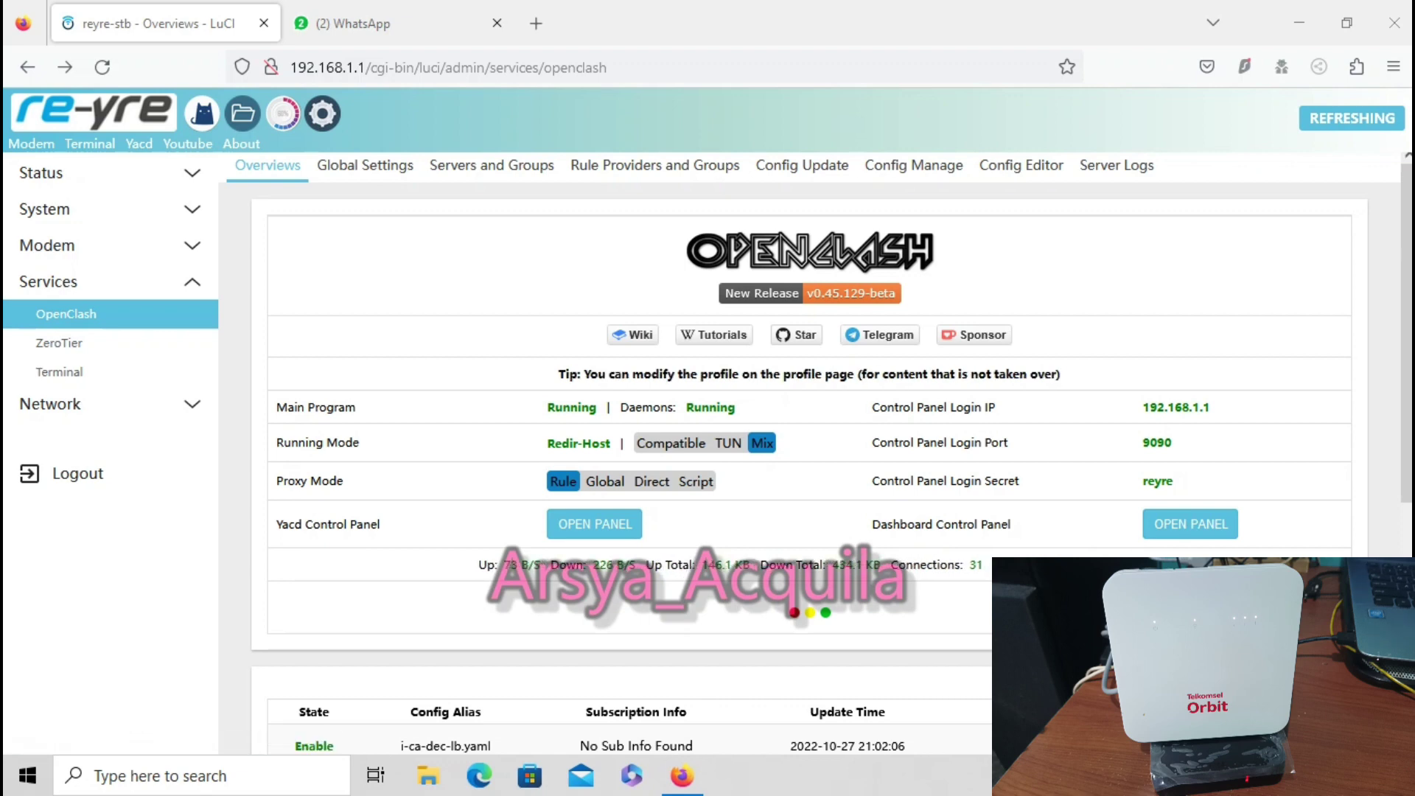
# Run a Speedtest by Ookla test, reaching 124 ms ping and about 10.8 Mbps download
pyautogui.click(536, 23)
pyautogui.click(524, 522)
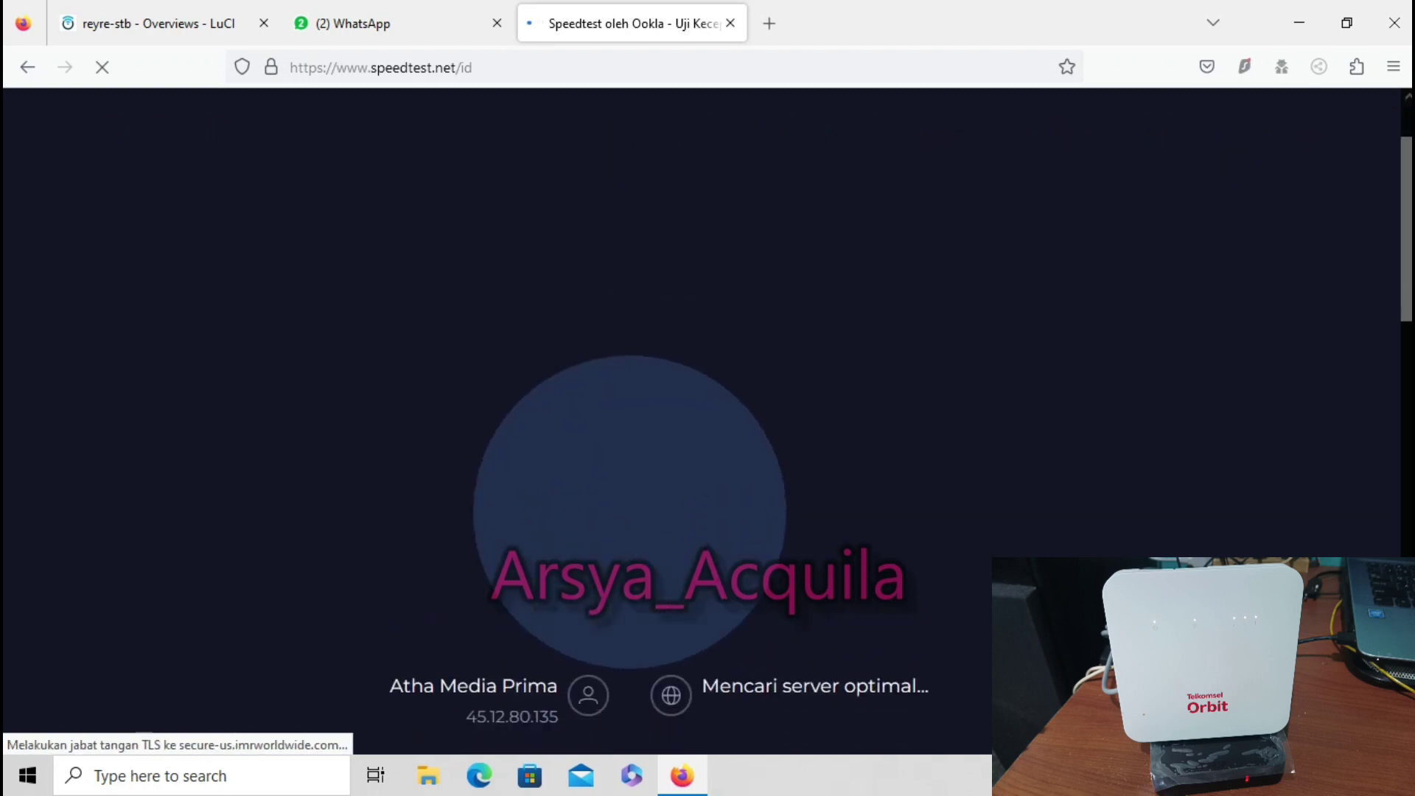
pyautogui.moveTo(389, 576); pyautogui.dragTo(559, 575)
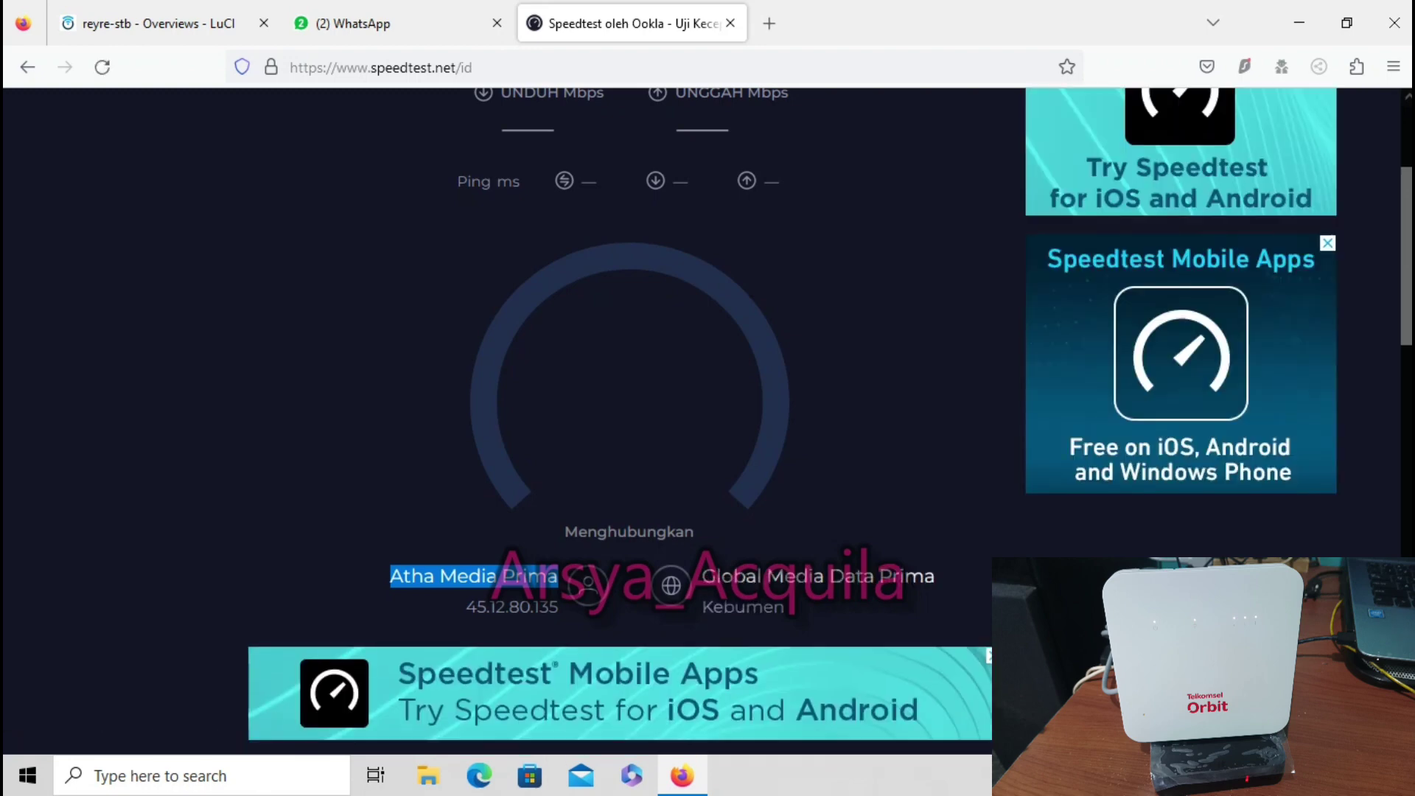
pyautogui.press('Escape')
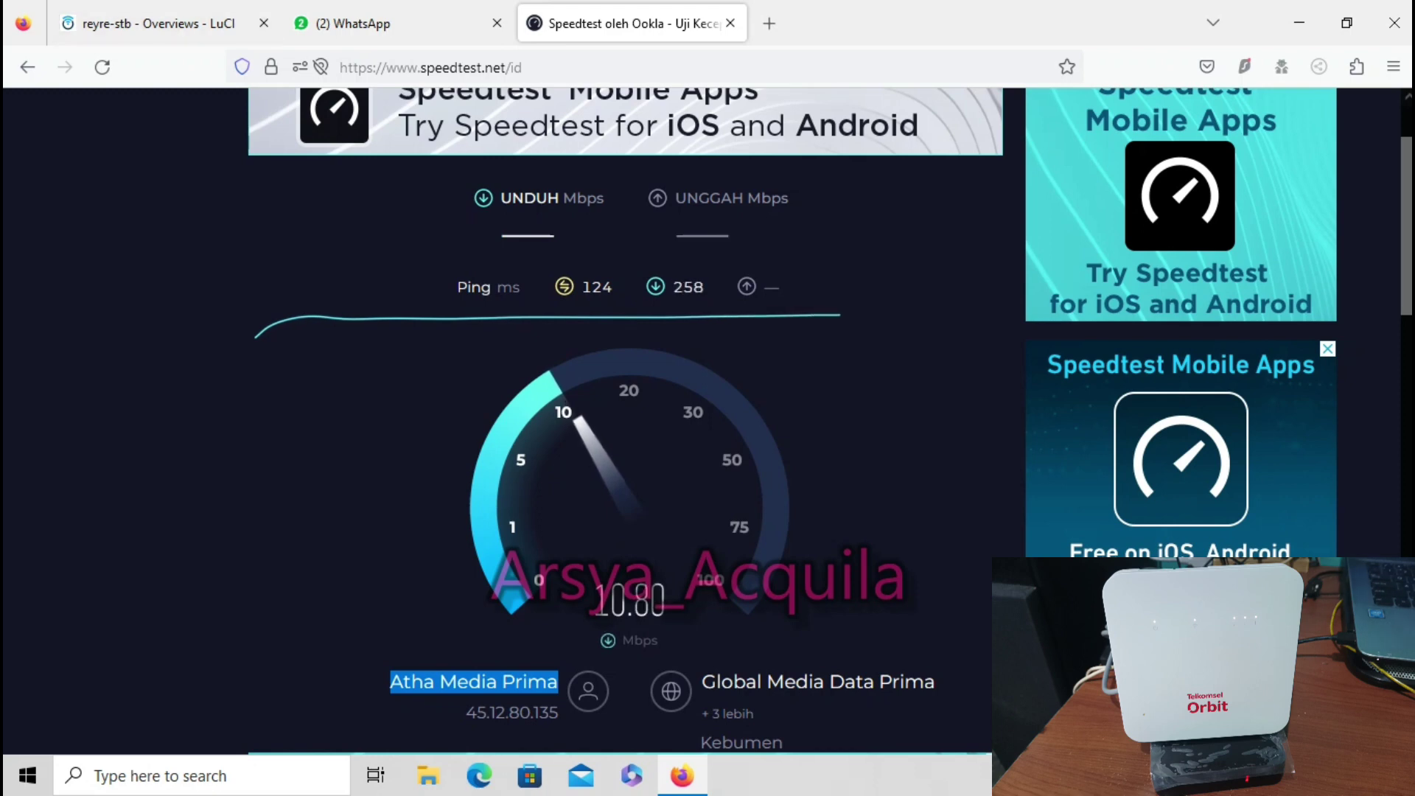
pyautogui.click(768, 22)
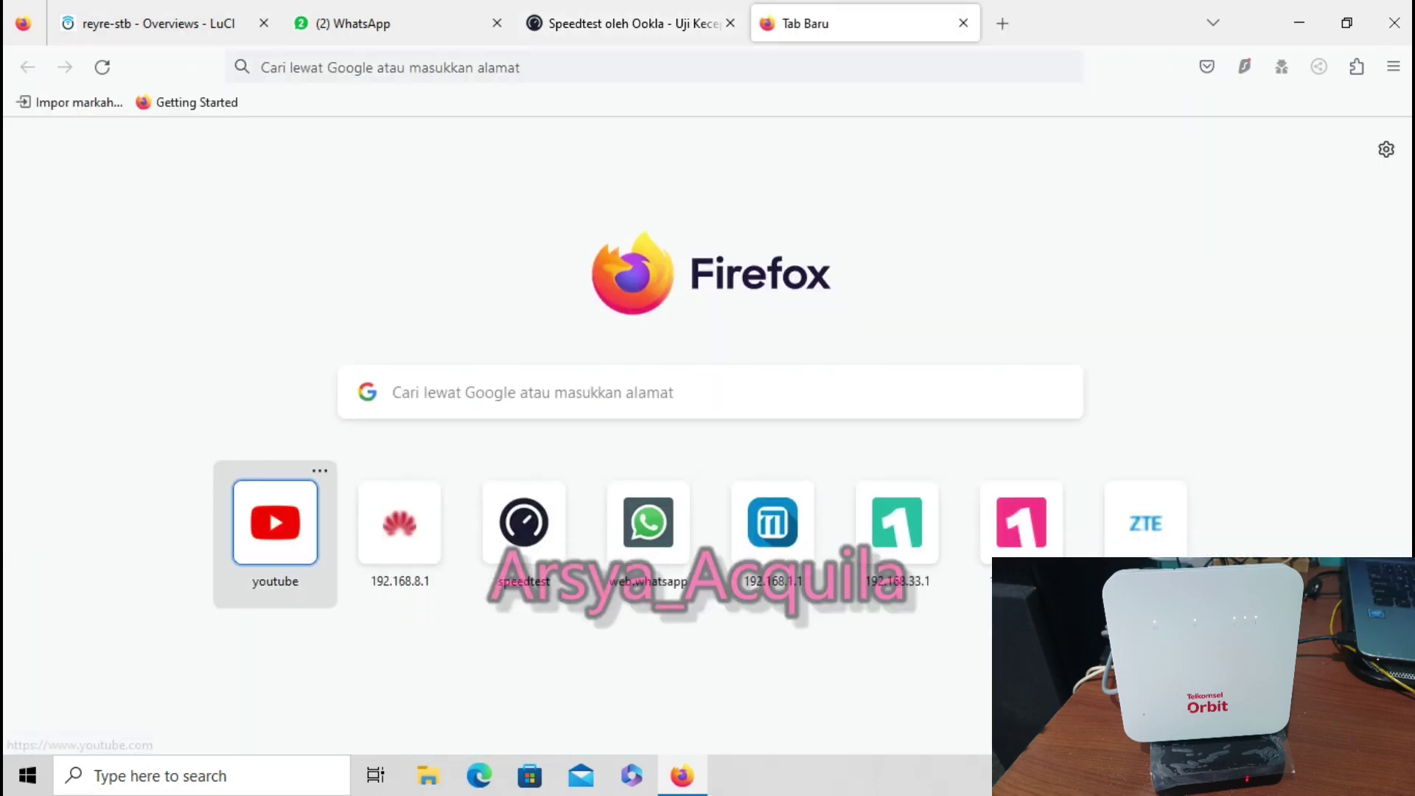
# Close the Speedtest tab, browse the YouTube home feed, then check the OpenClash overview tab
pyautogui.click(730, 22)
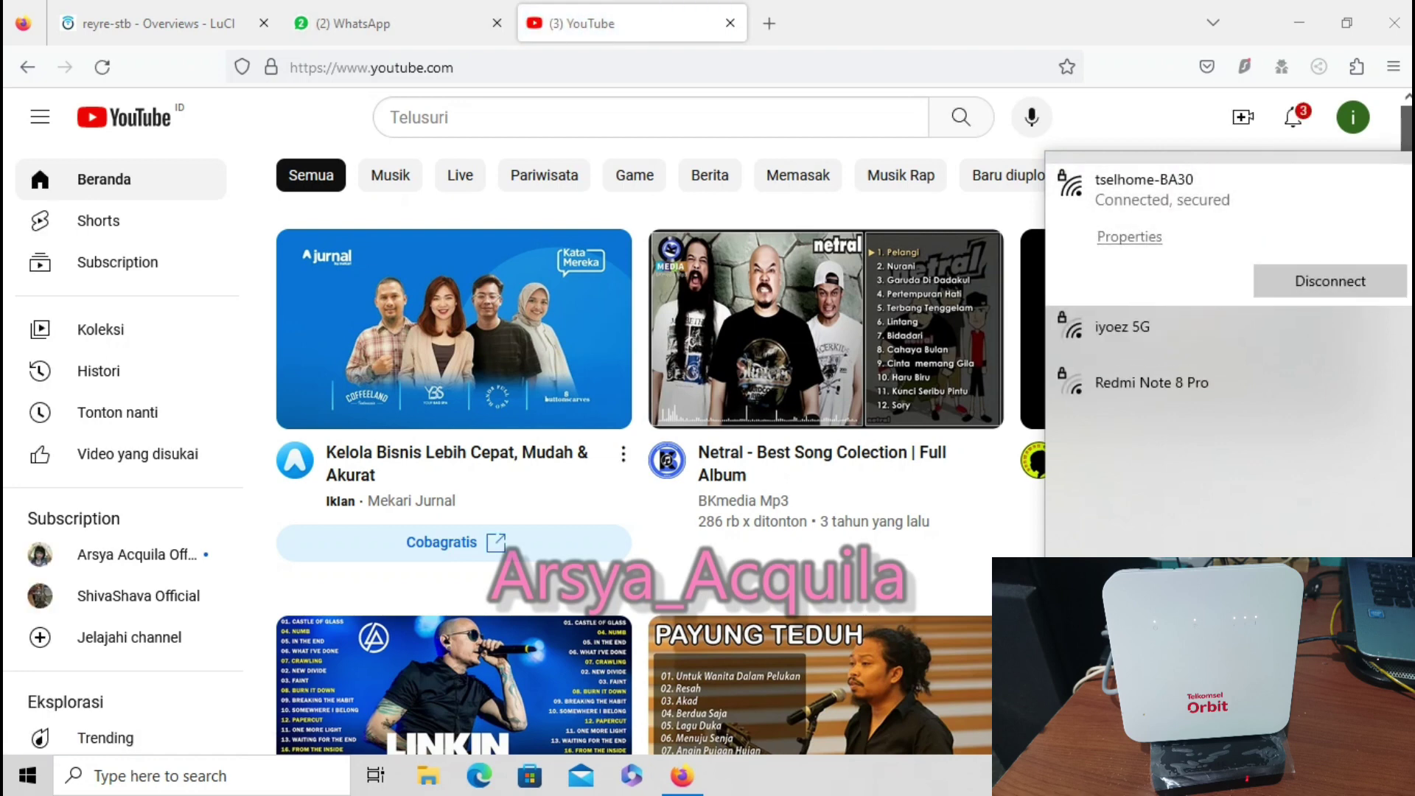
pyautogui.scroll(-5, 825, 479)
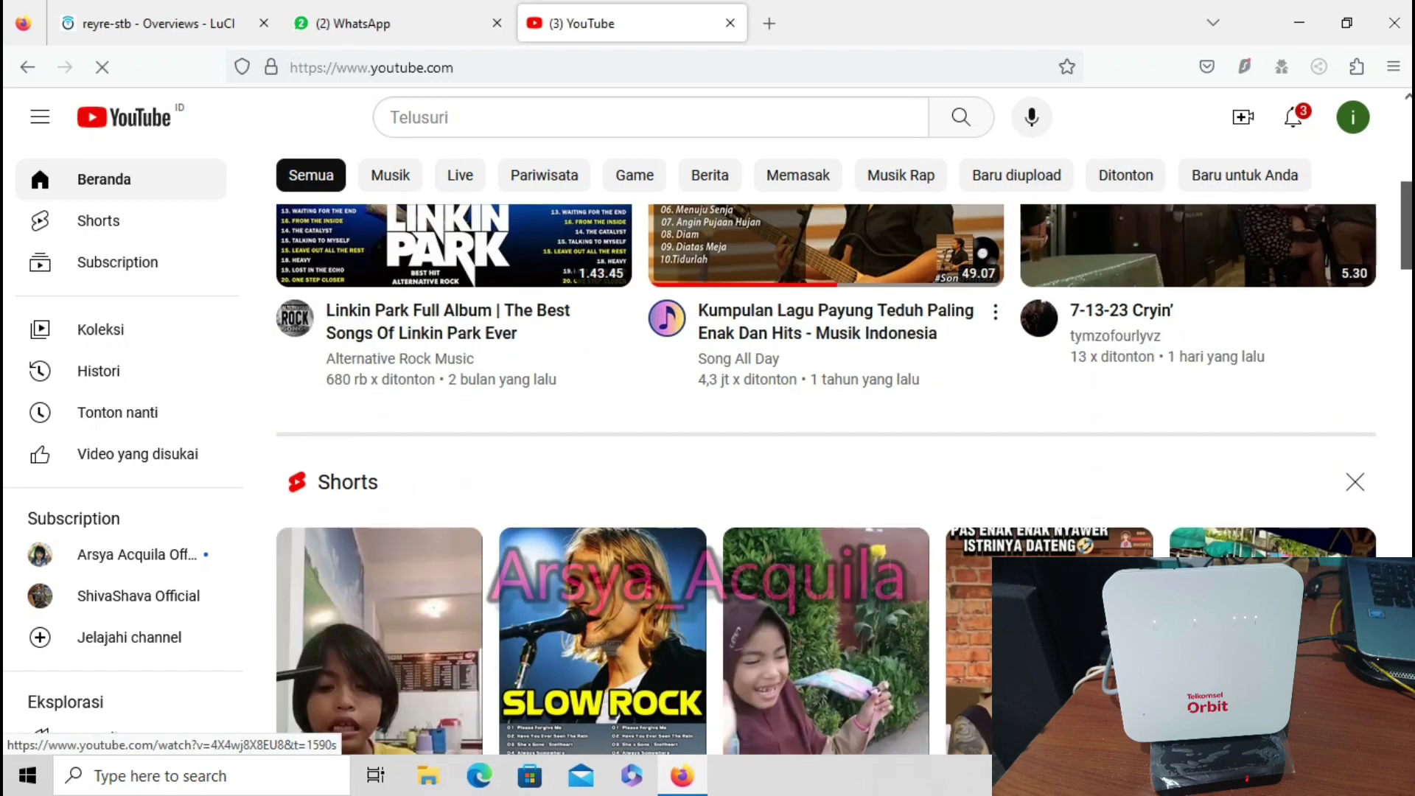
pyautogui.hotkey('ctrl', 'Tab')
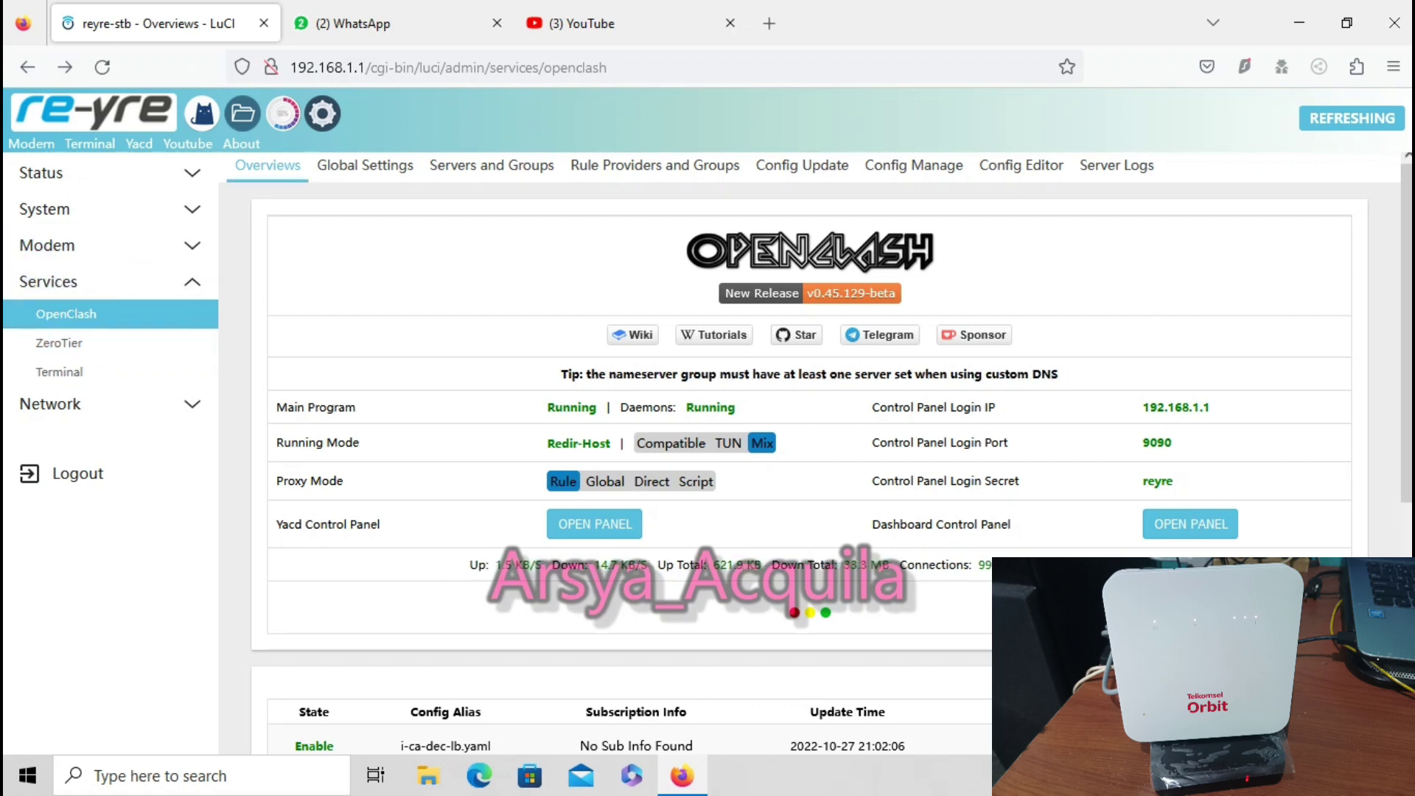
pyautogui.scroll(-5, 810, 442)
pyautogui.scroll(5, 811, 442)
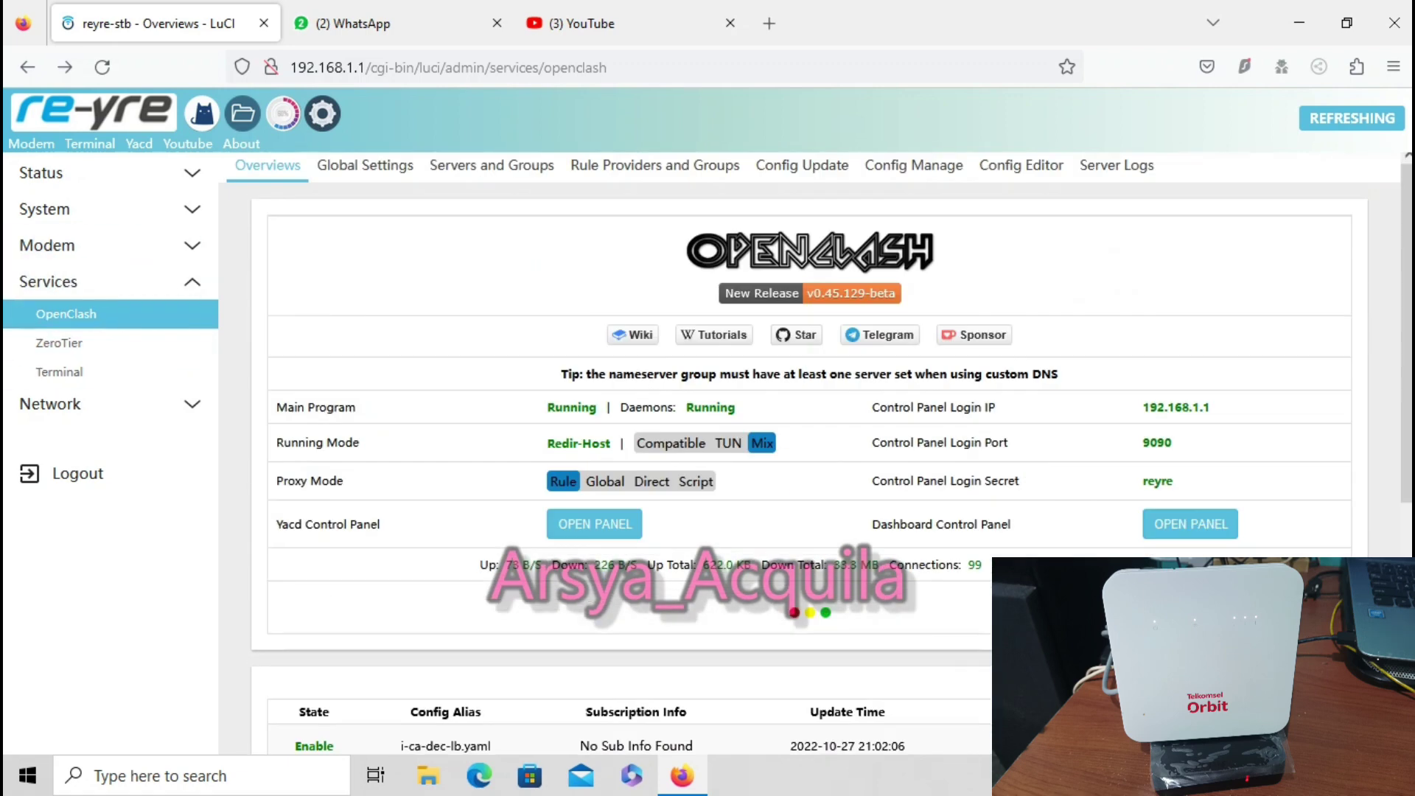